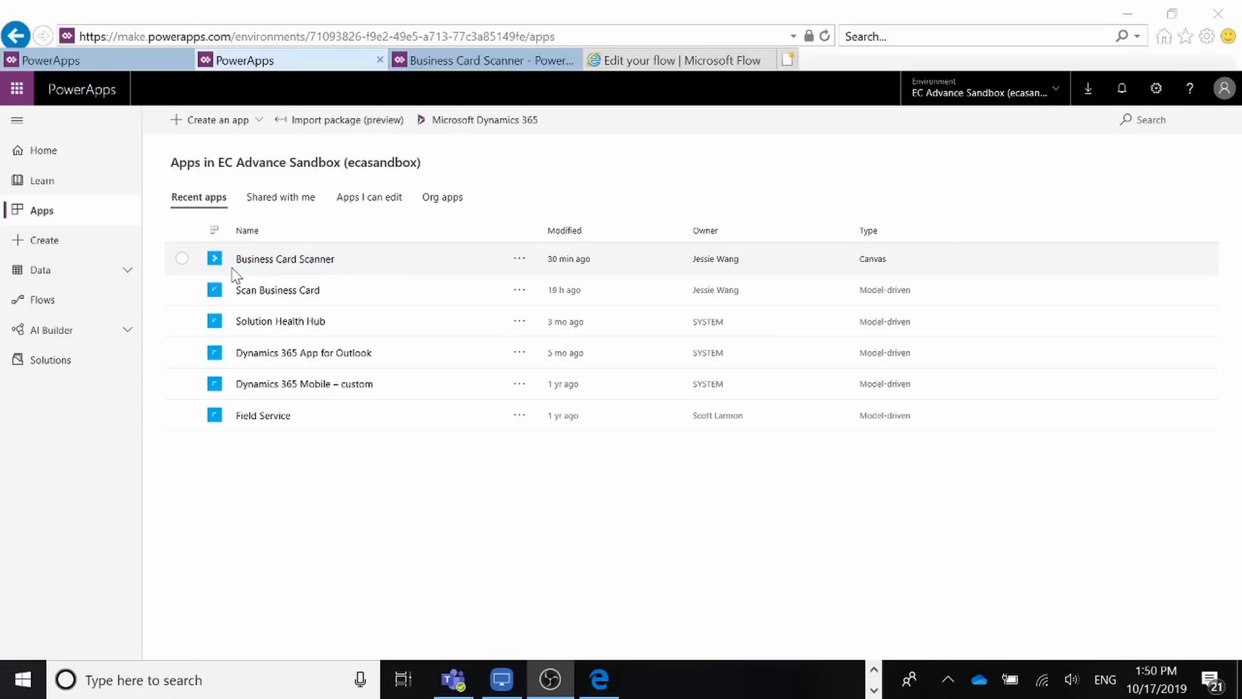
Step: Play the Business Card Scanner app and start a card scan to pick a sample image
{"action": "left_click", "coordinate": [279, 262]}
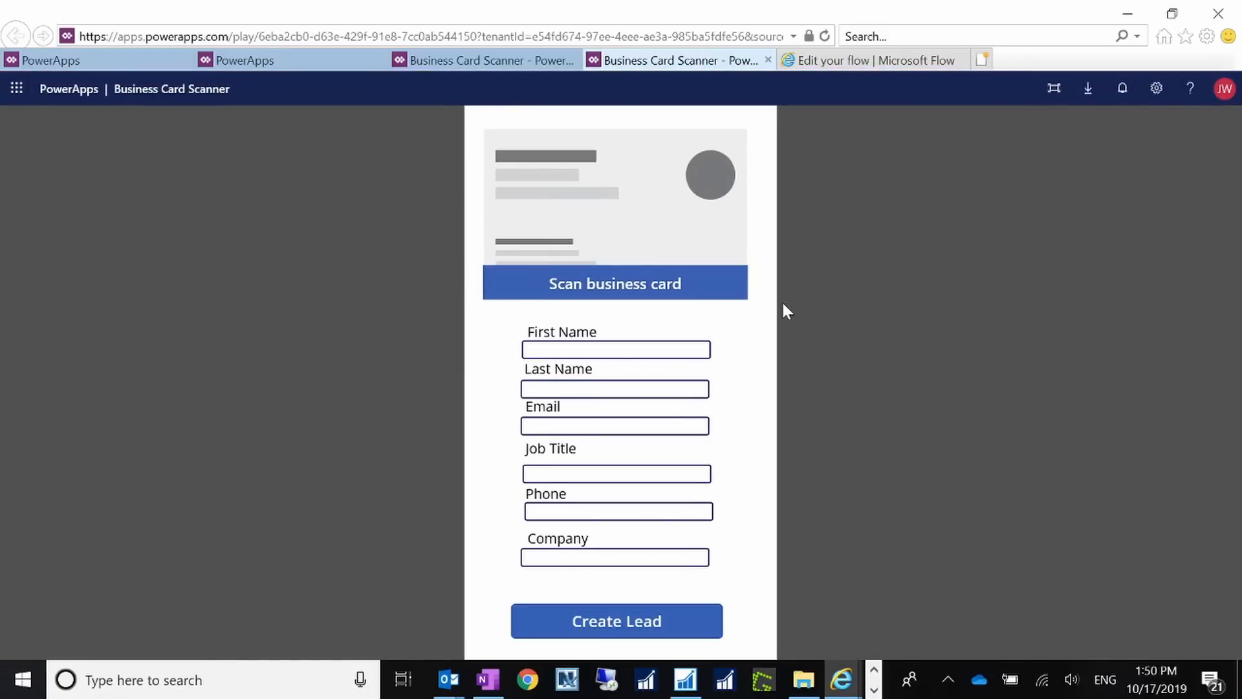
{"action": "left_click", "coordinate": [734, 284]}
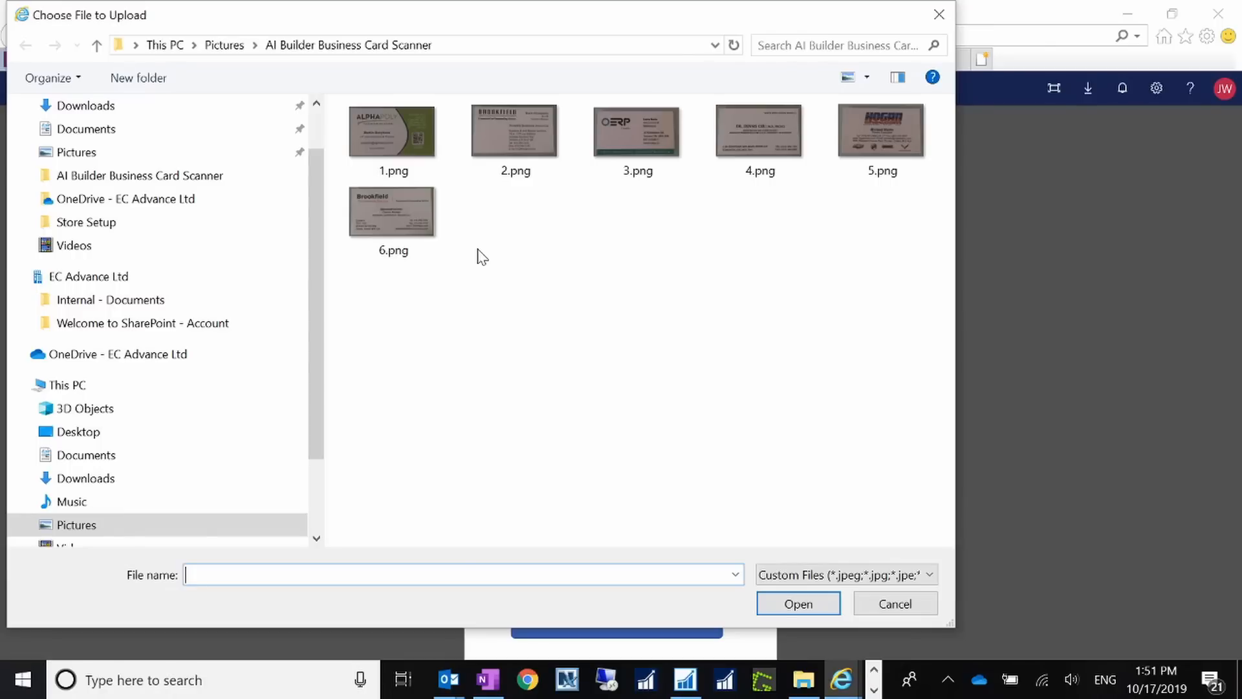
Step: Scan the 6.png business card into the lead form and add the missing characters to its e-mail address
{"action": "double_click", "coordinate": [396, 223]}
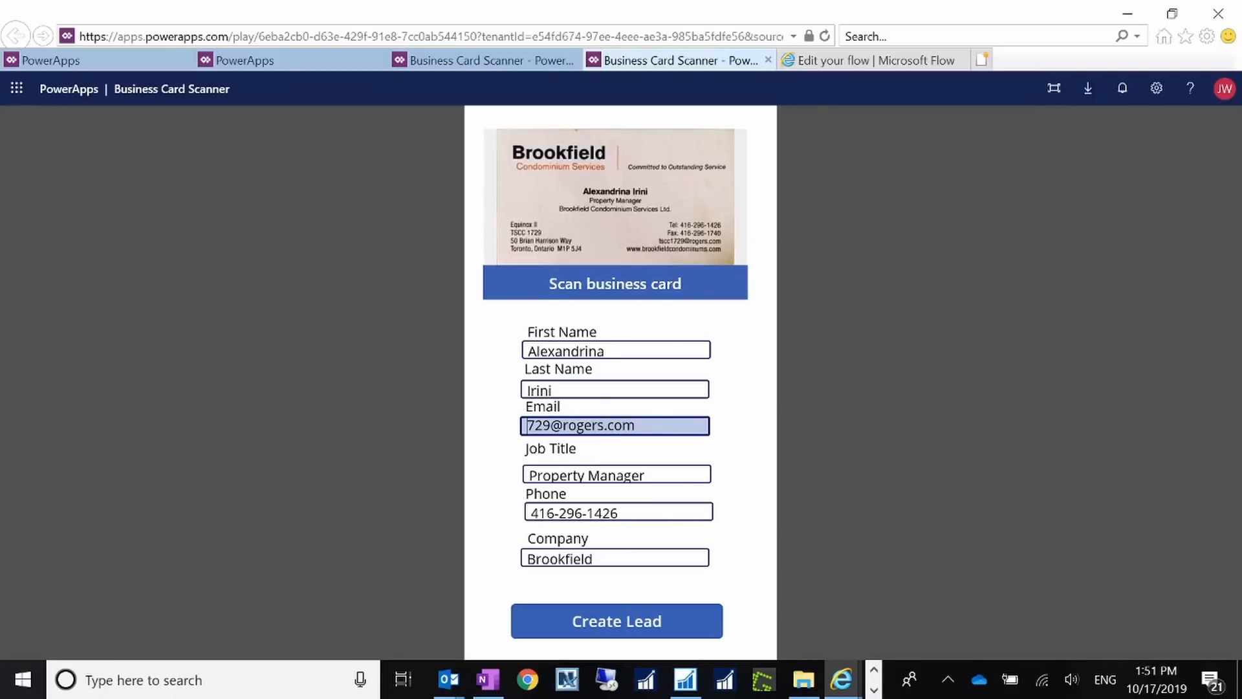
{"action": "type", "text": "ts"}
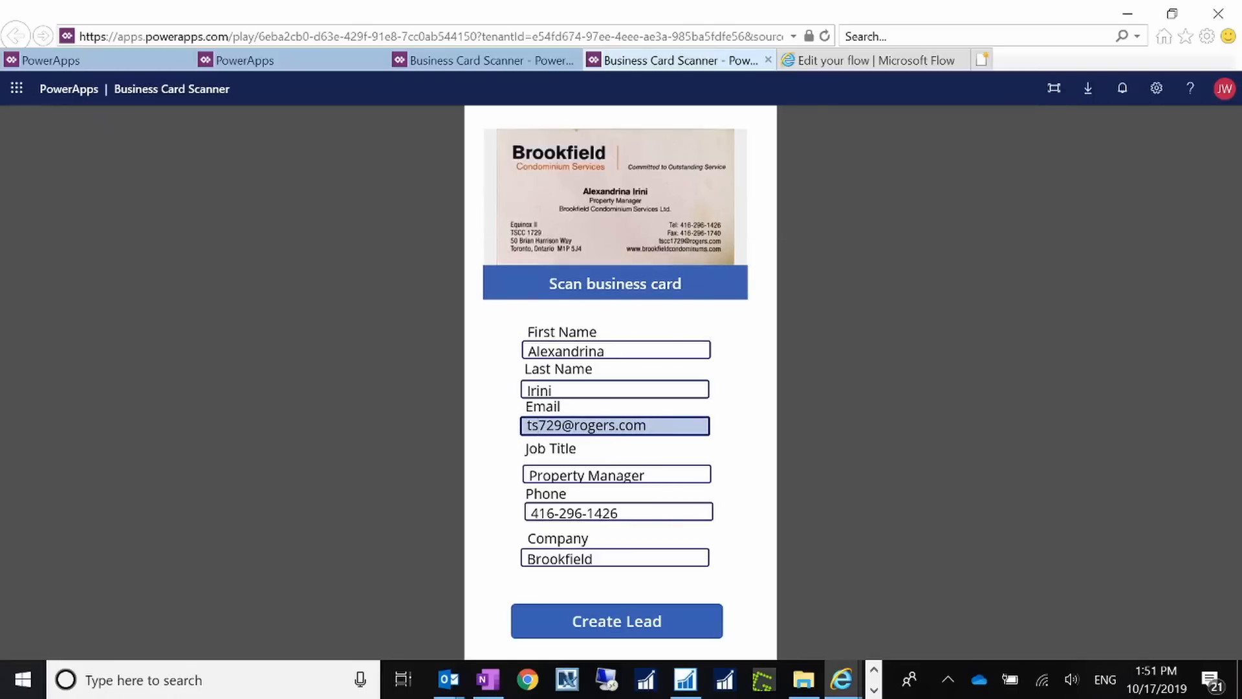
{"action": "type", "text": "c"}
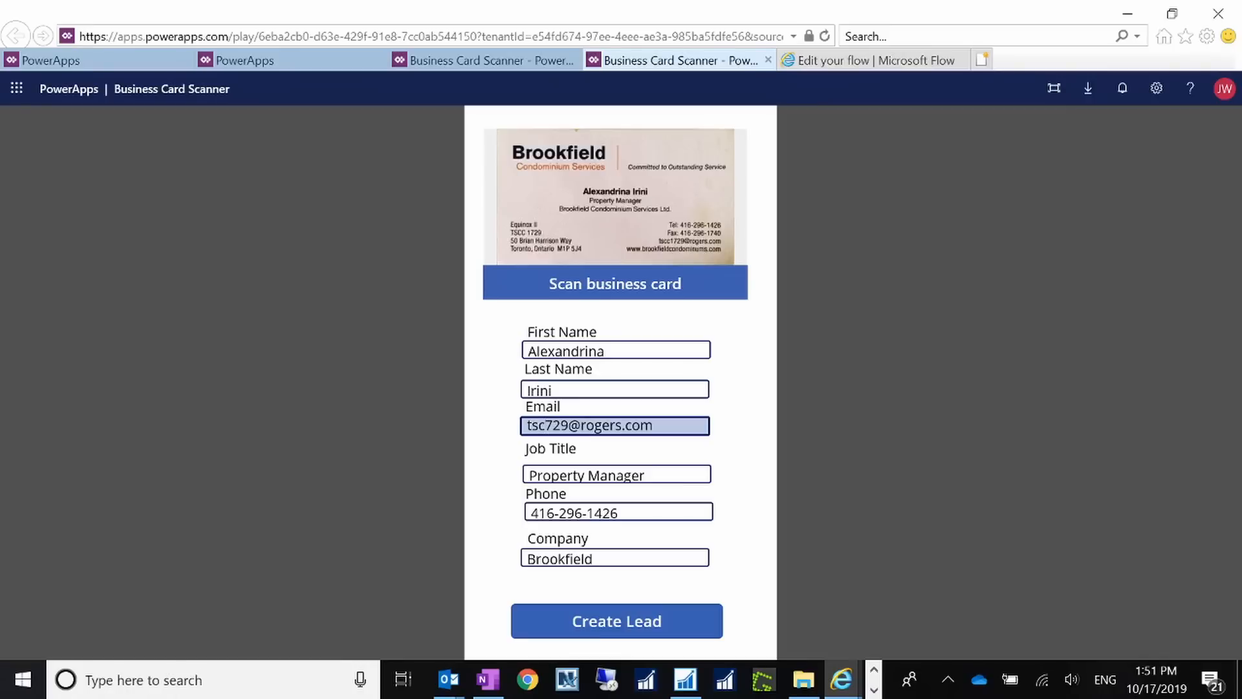
{"action": "type", "text": "c1"}
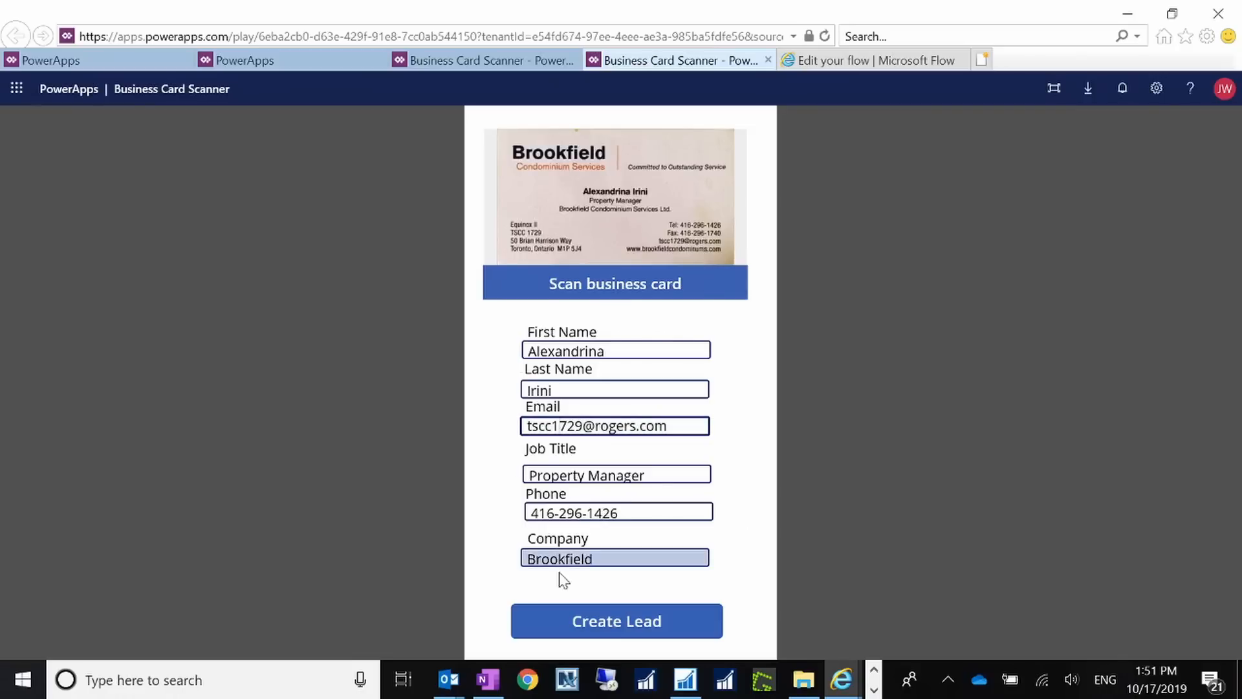
Step: Submit the scanned card with Create Lead and bring up the Dynamics 365 leads window
{"action": "left_click", "coordinate": [622, 633]}
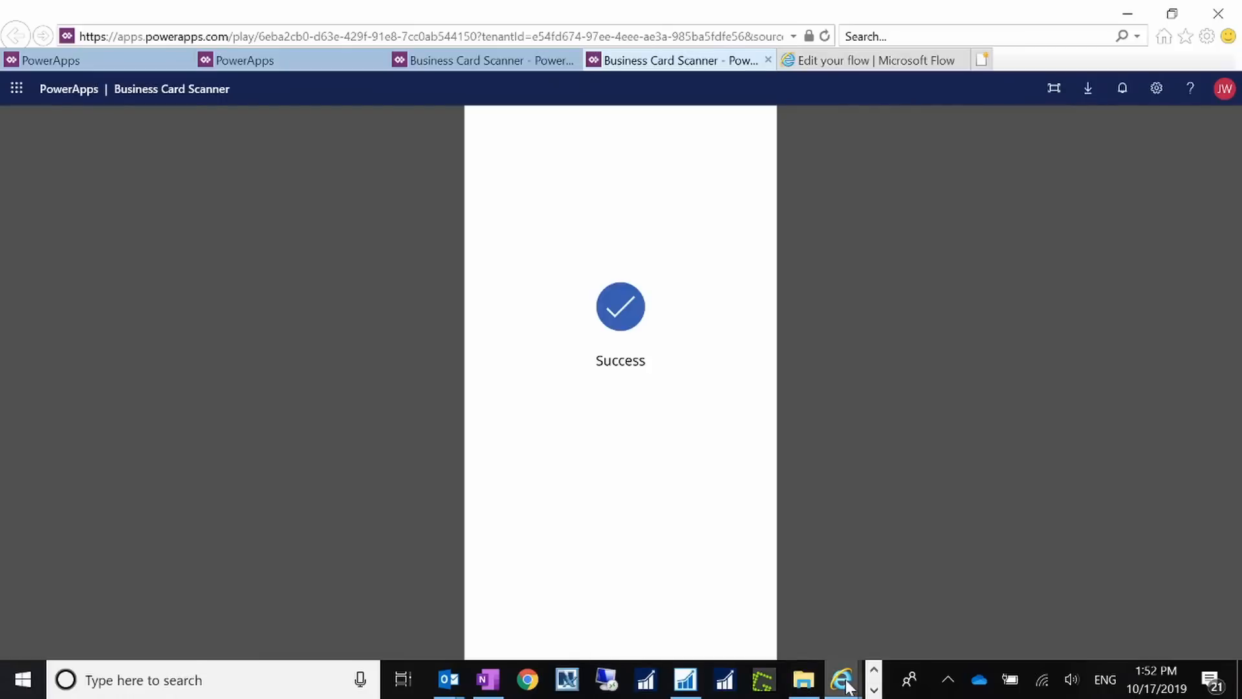
{"action": "mouse_move", "coordinate": [847, 685]}
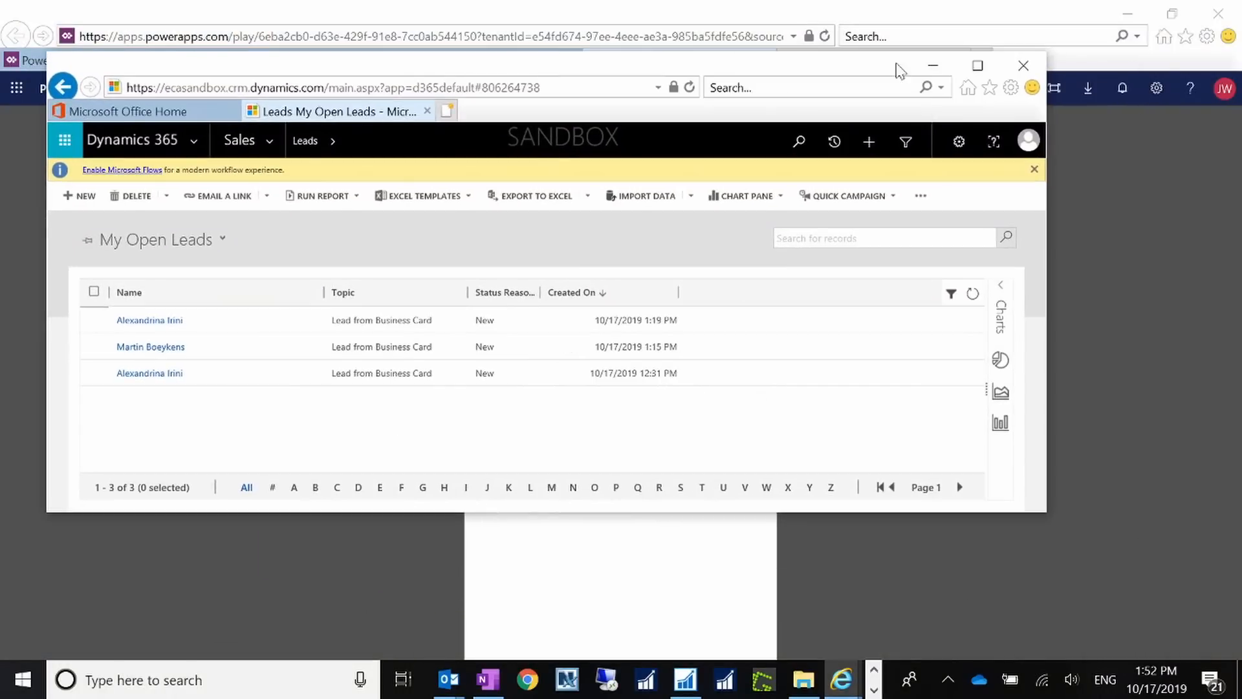
Step: Maximize Dynamics 365, refresh My Open Leads, and widen the Created On column to show full dates
{"action": "left_click", "coordinate": [976, 61]}
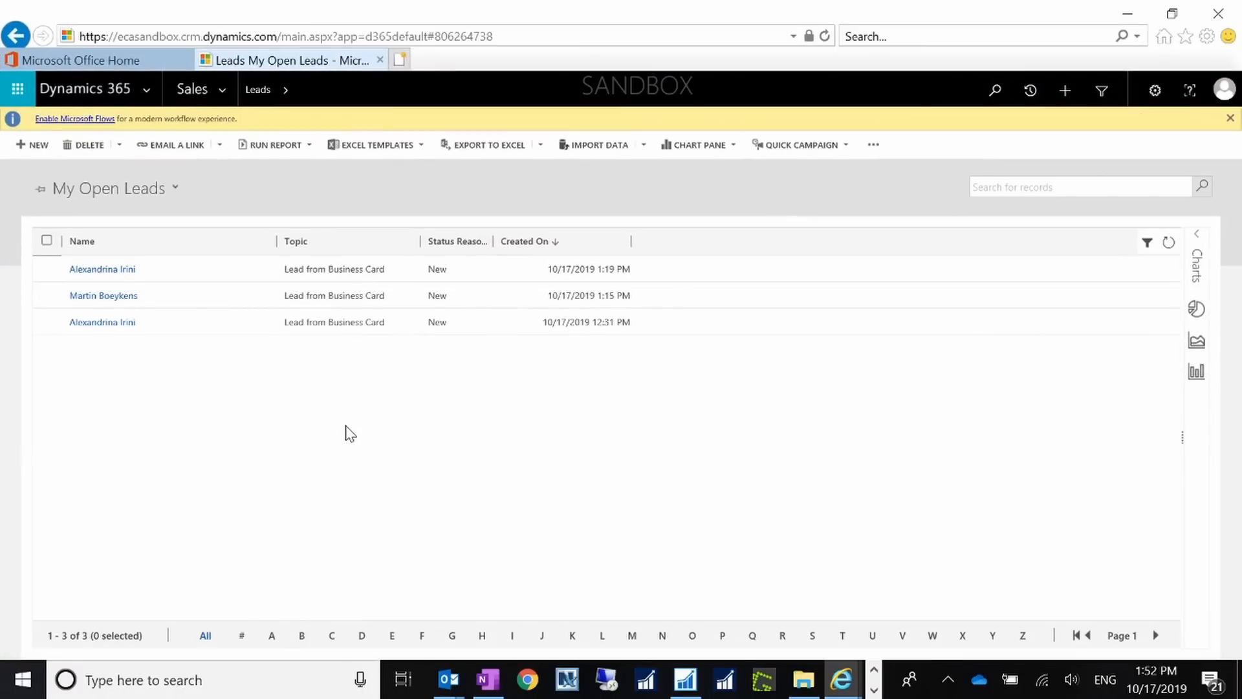
{"action": "left_click", "coordinate": [824, 36]}
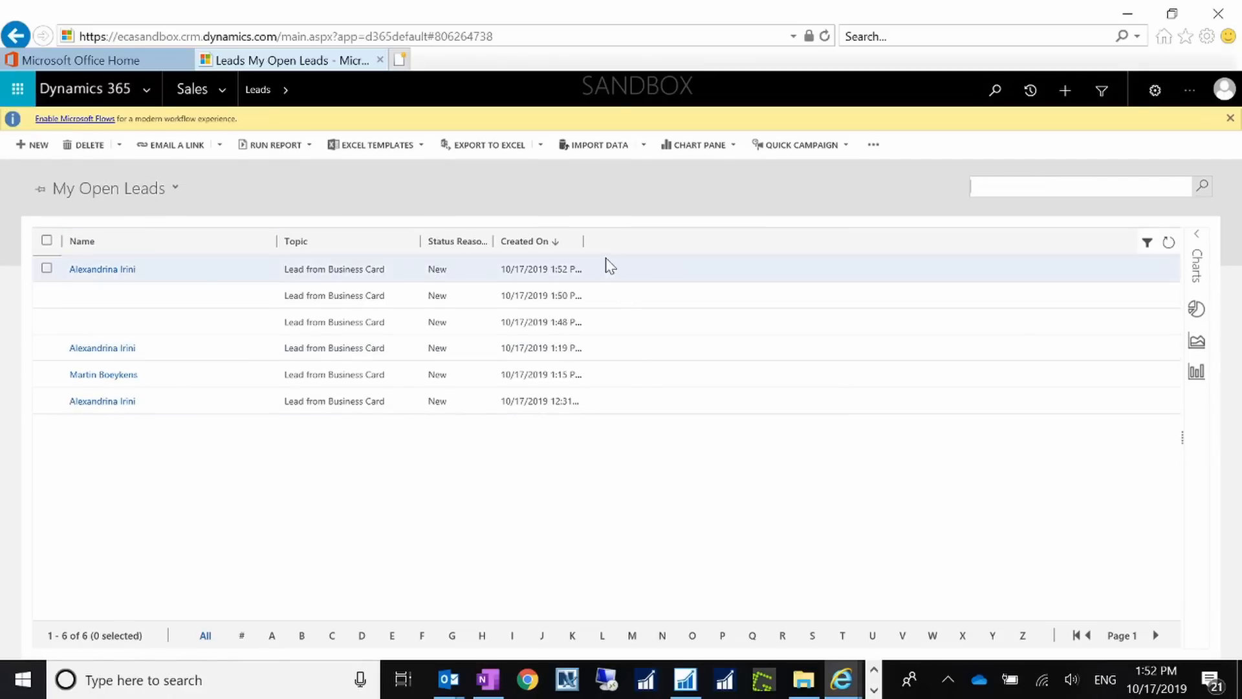
{"action": "left_click_drag", "start_coordinate": [583, 241], "coordinate": [626, 251]}
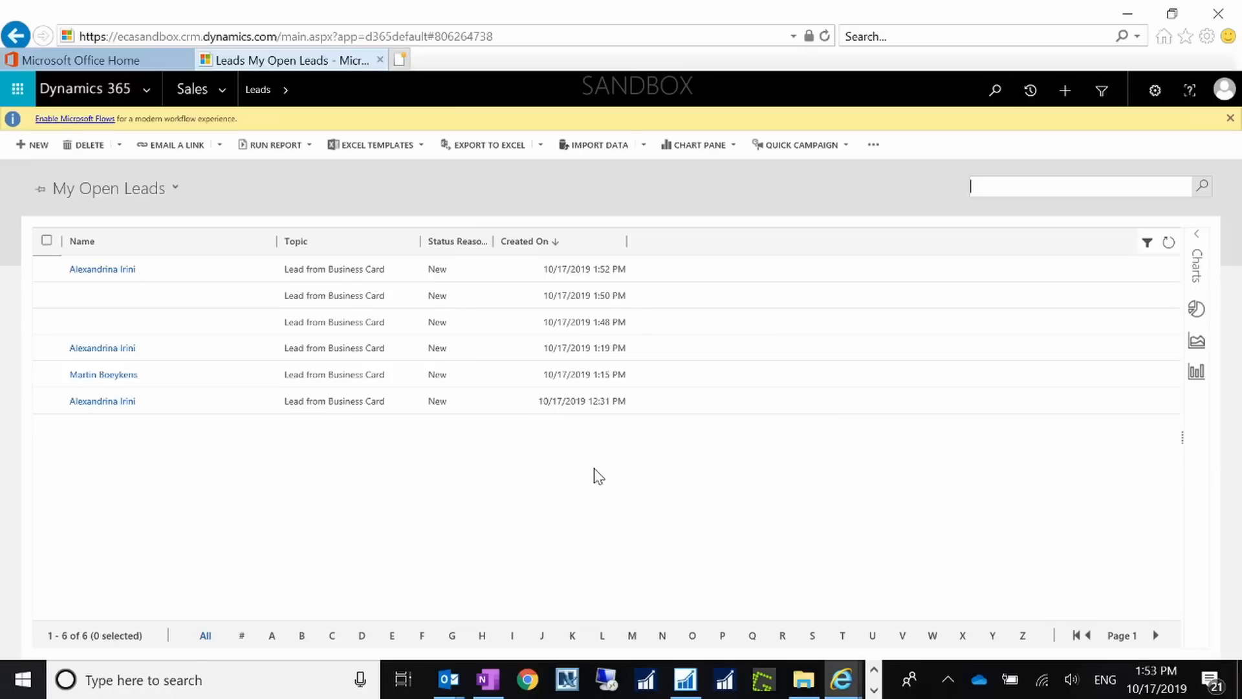
{"action": "left_click", "coordinate": [872, 691]}
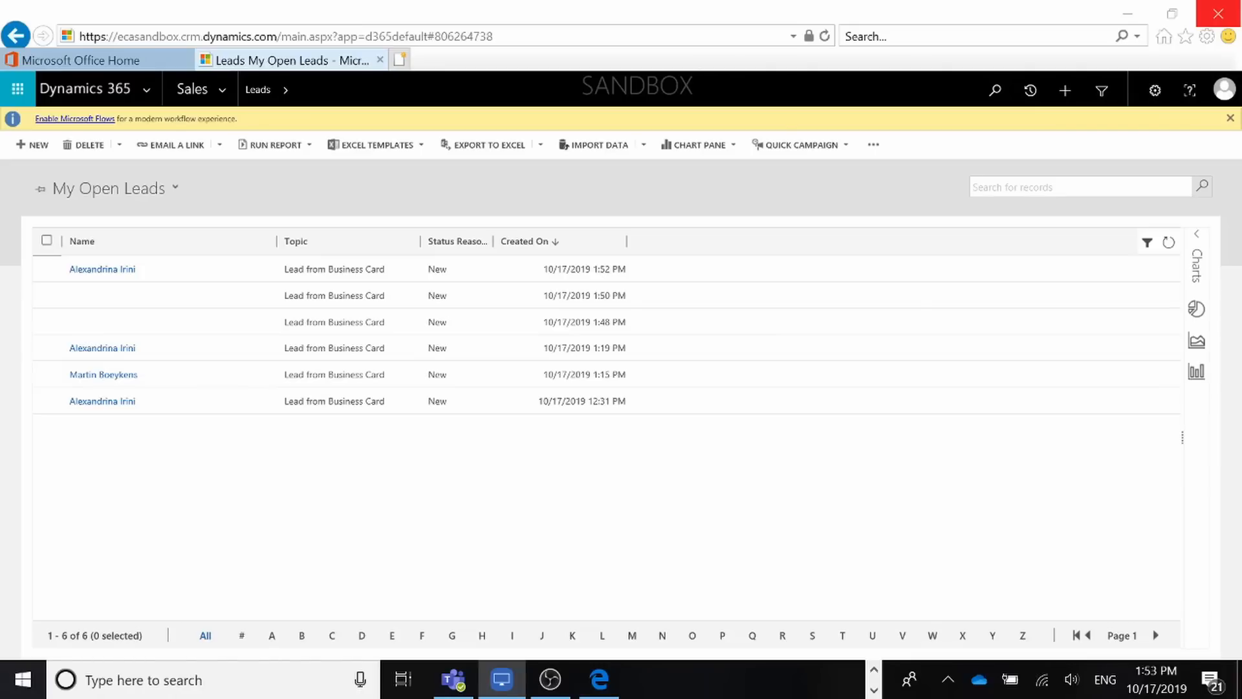
Step: Return to My Open Leads showing only the 1:19 PM, 1:15 PM and 12:31 PM leads
{"action": "left_click_drag", "start_coordinate": [767, 215], "coordinate": [662, 201]}
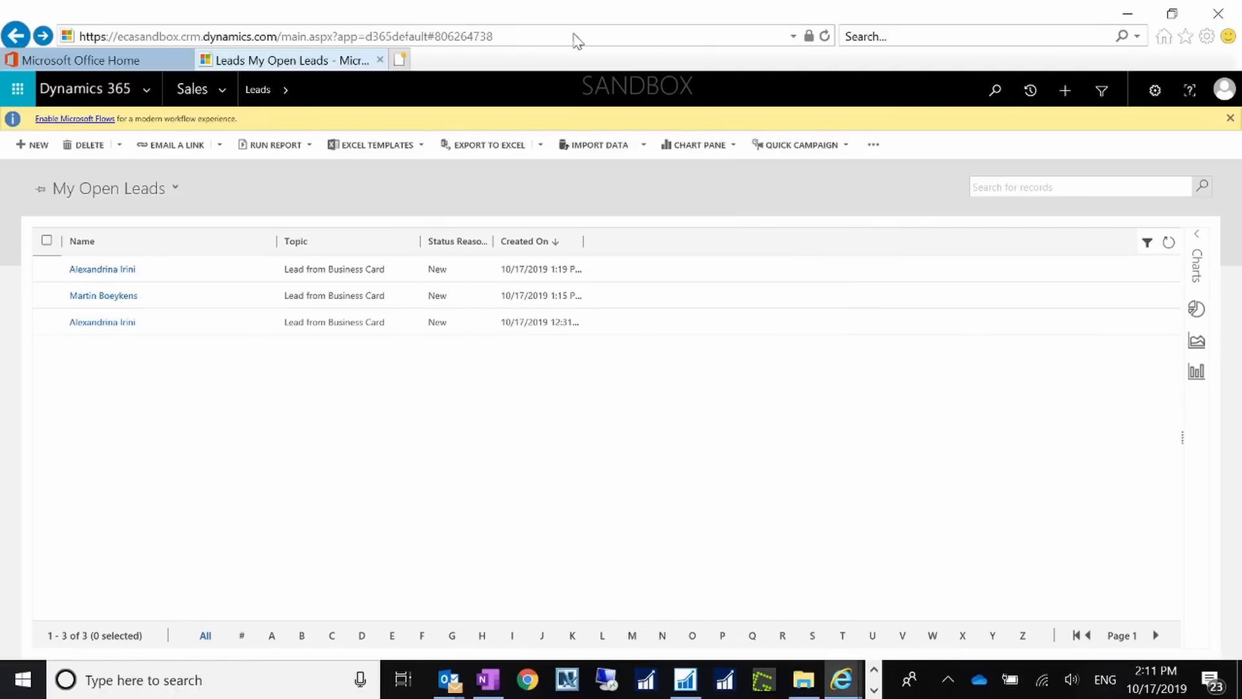
Step: Refresh My Open Leads and open the top Lead from Business Card record
{"action": "left_click", "coordinate": [825, 36]}
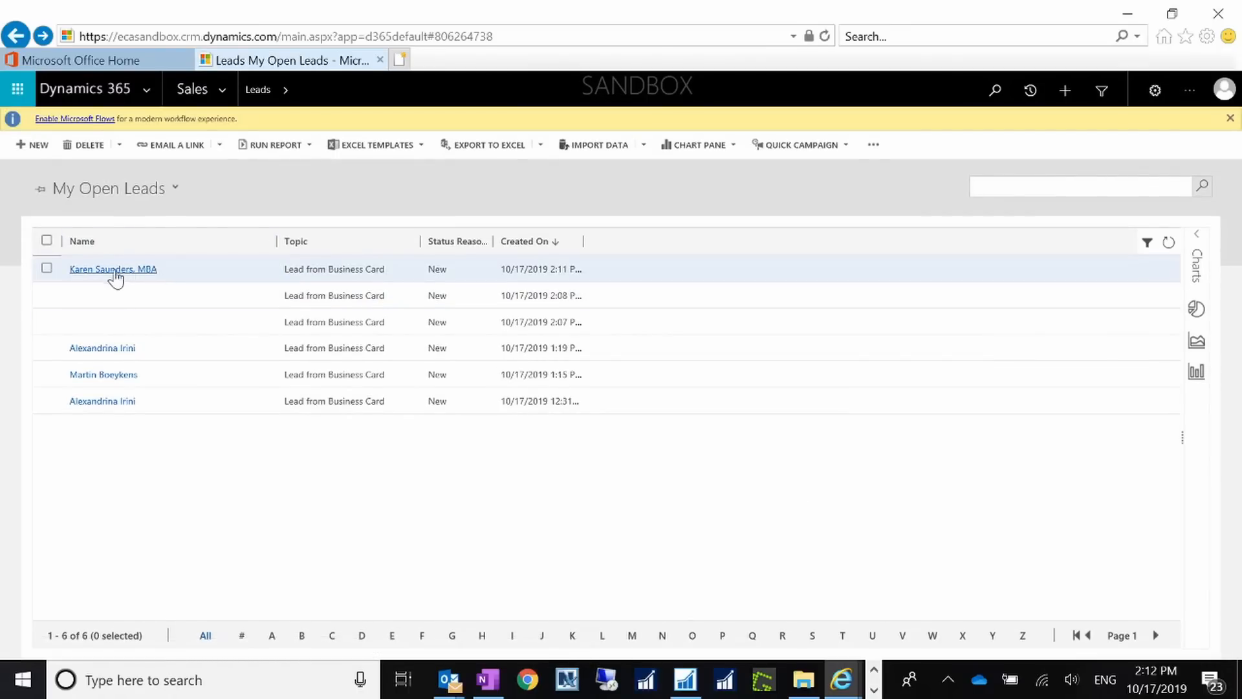
{"action": "left_click", "coordinate": [148, 272]}
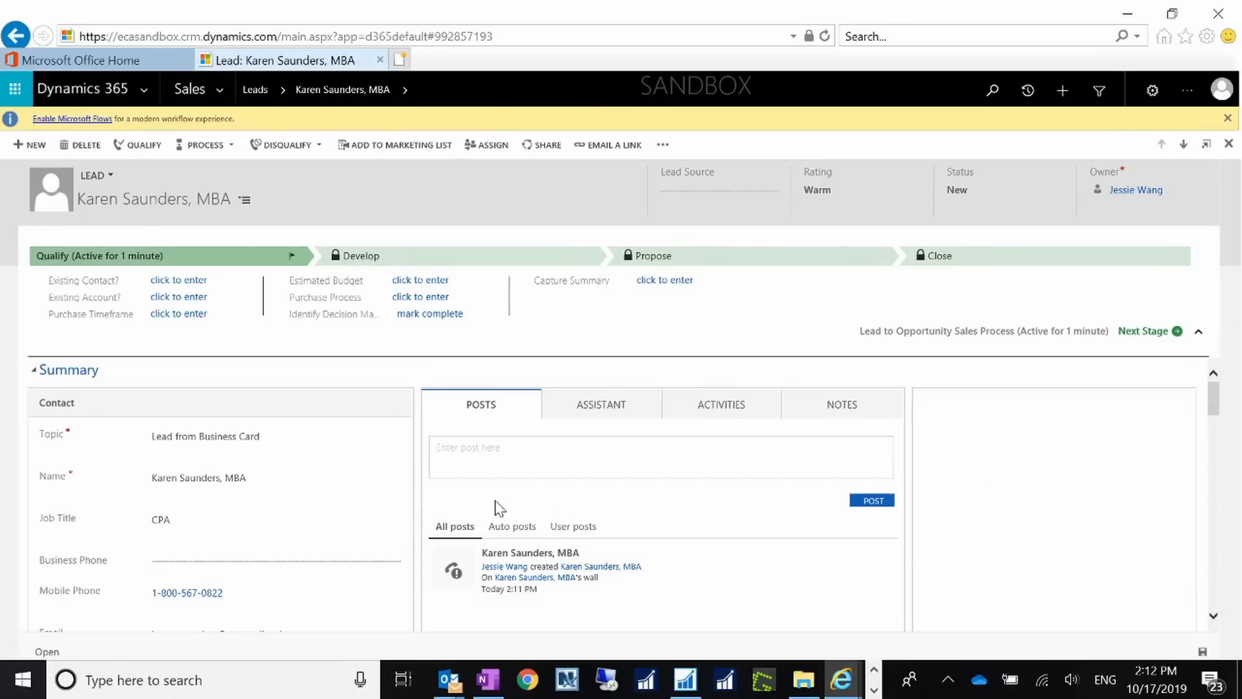
{"action": "scroll", "coordinate": [1207, 396], "scroll_direction": "down", "scroll_amount": 3}
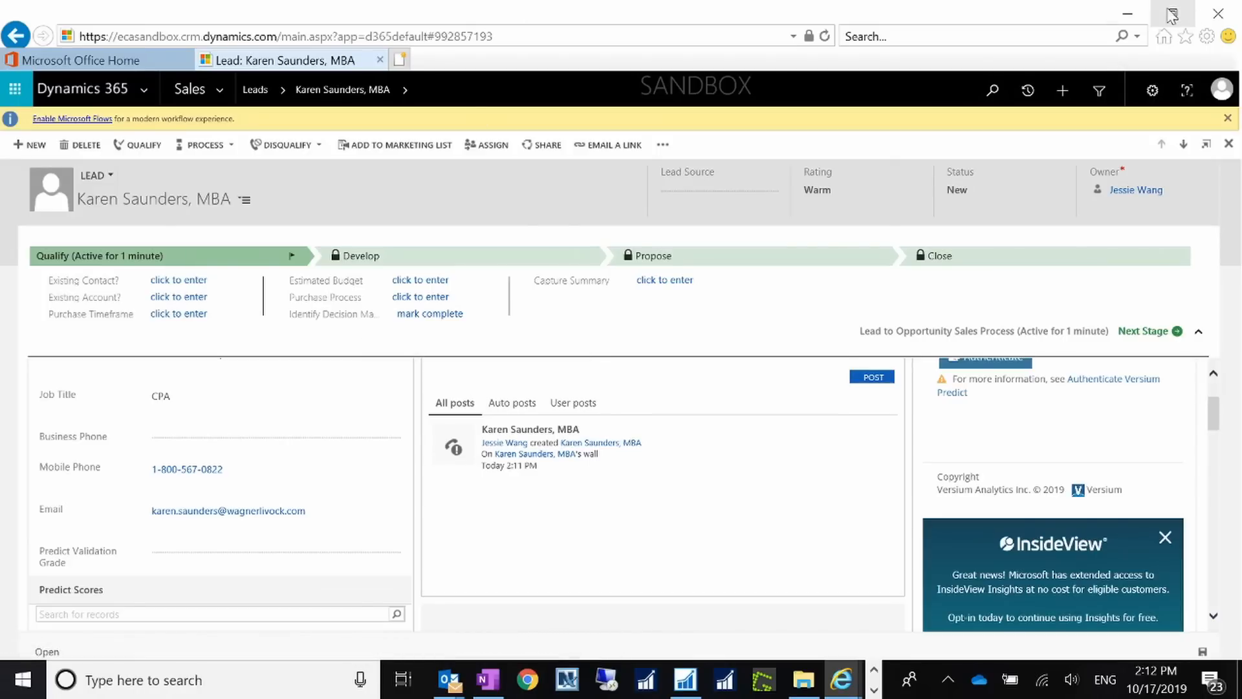
Step: Minimize Dynamics, close LonelyScreen, and go to powerapps.microsoft.com in the PowerApps tab
{"action": "left_click", "coordinate": [1126, 12]}
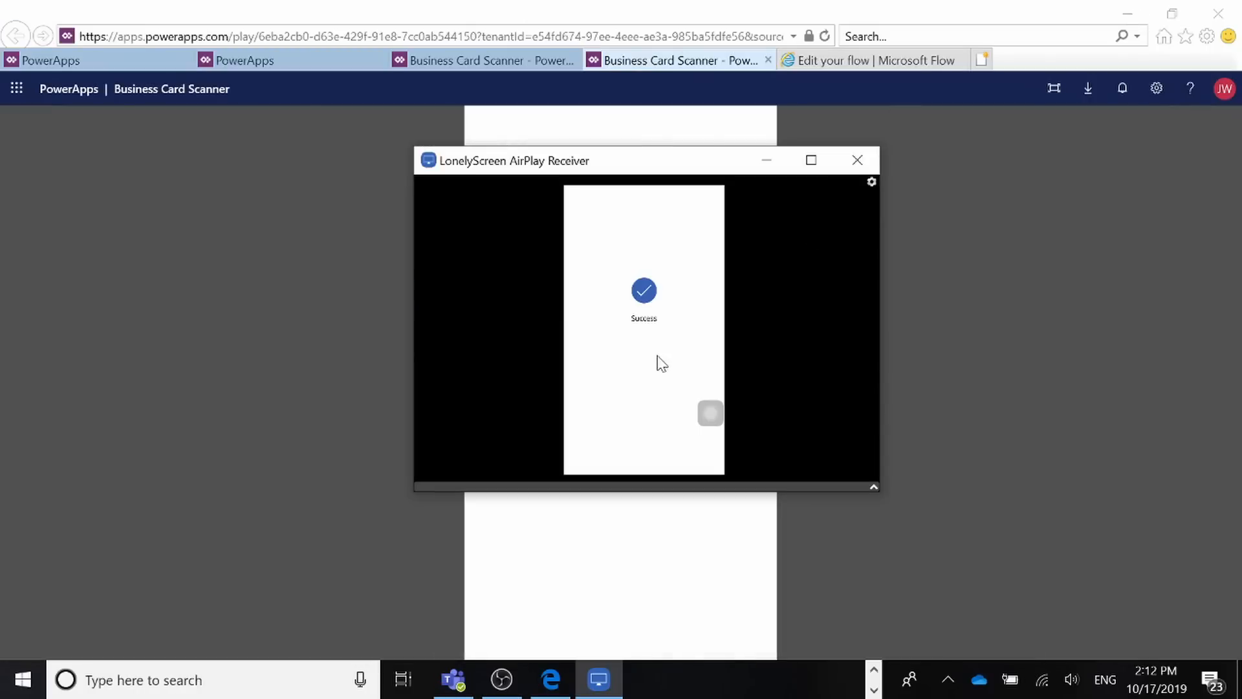
{"action": "left_click", "coordinate": [857, 159]}
{"action": "left_click", "coordinate": [84, 63]}
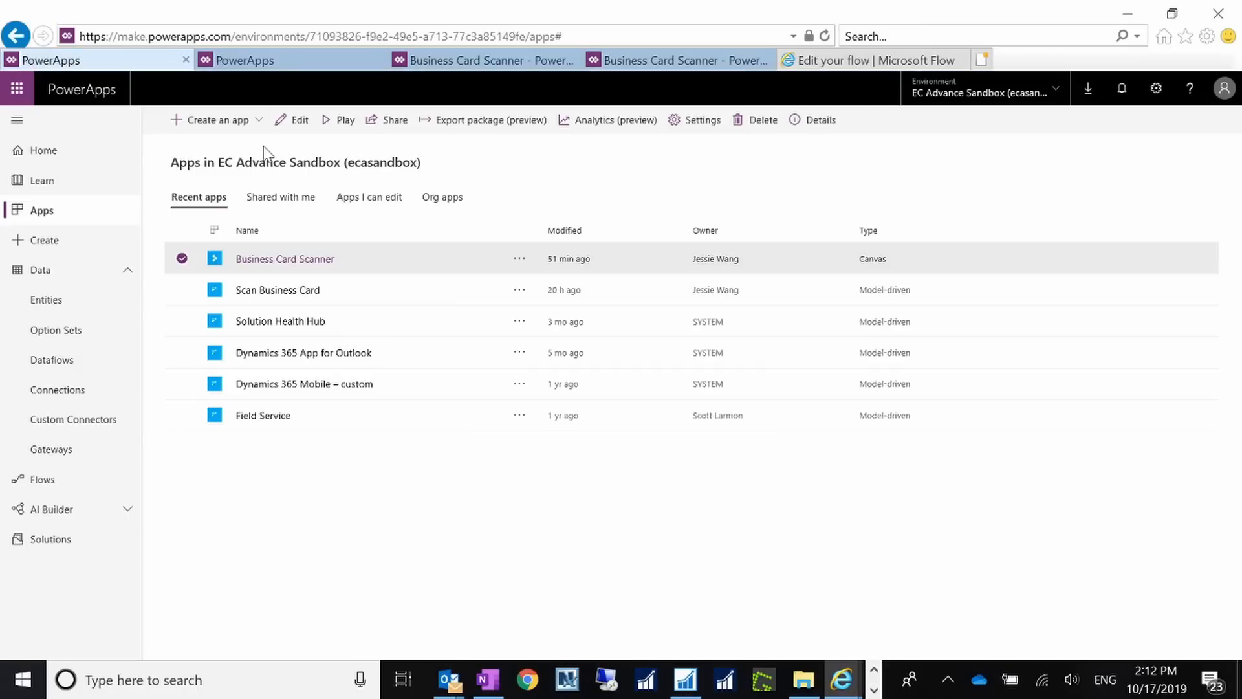
{"action": "left_click", "coordinate": [645, 34]}
{"action": "type", "text": "powerapps.microsoft.com/"}
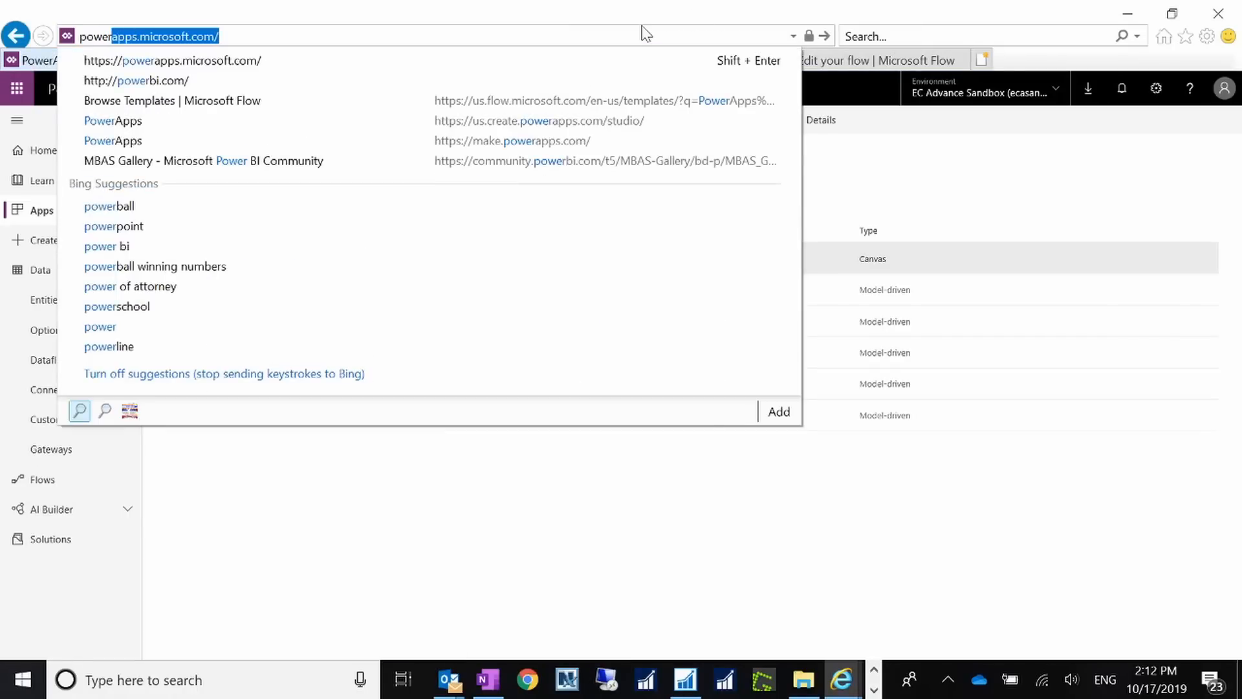
{"action": "key", "text": "Return"}
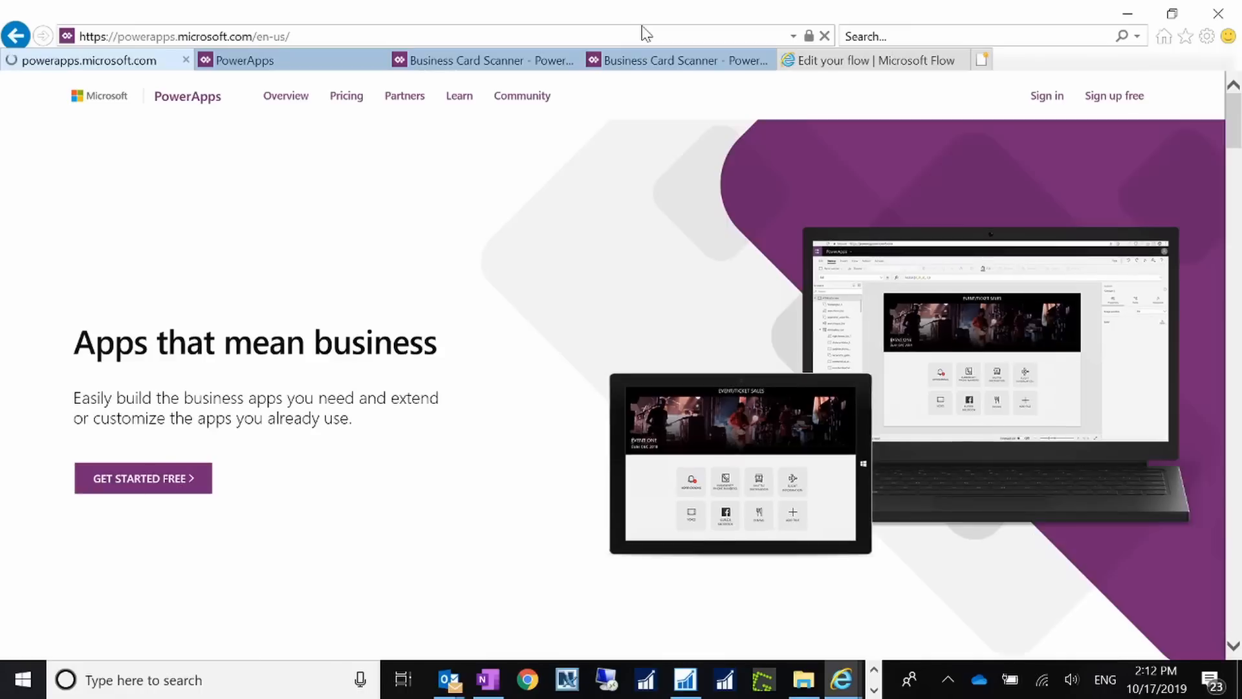
Step: Sign in to the PowerApps maker home and open the Environment picker
{"action": "left_click", "coordinate": [1041, 99]}
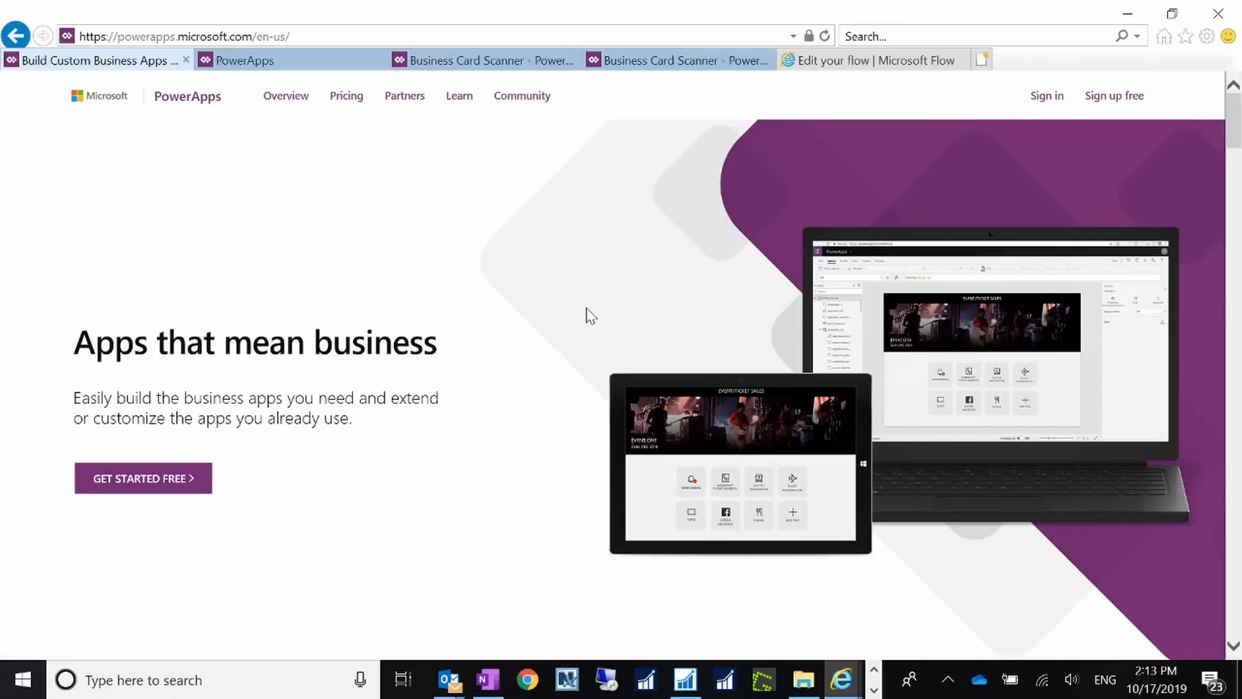
{"action": "left_click", "coordinate": [1047, 98]}
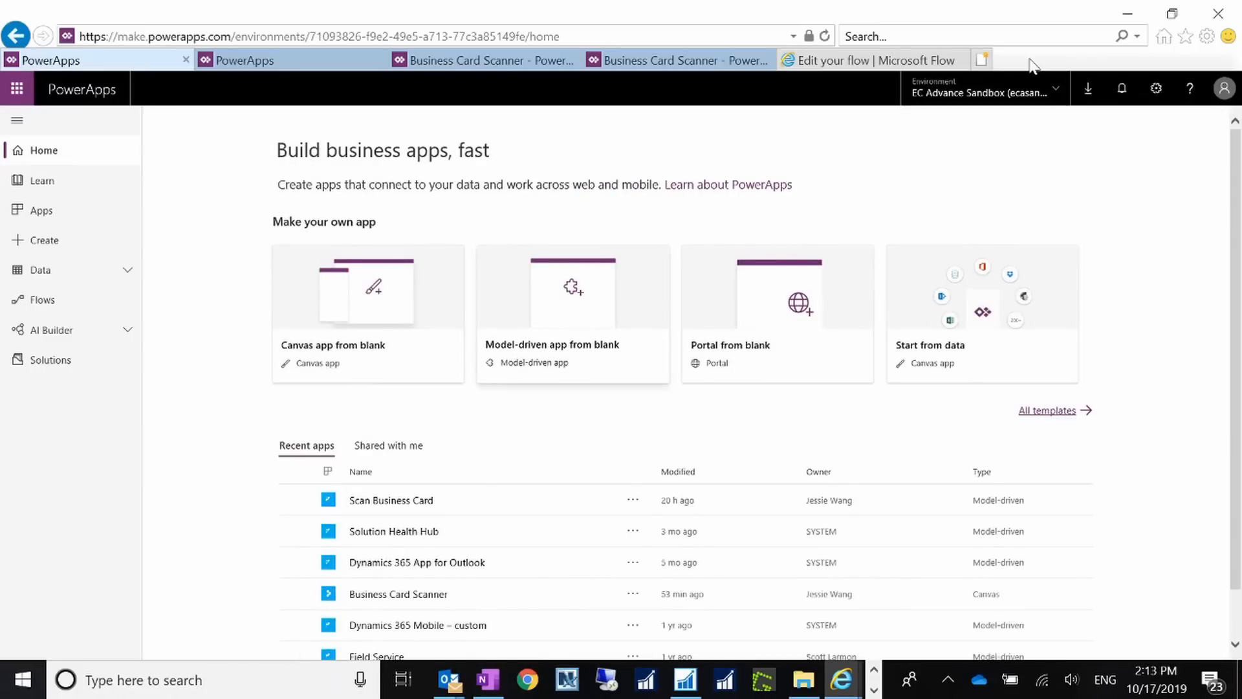
{"action": "left_click", "coordinate": [1046, 101]}
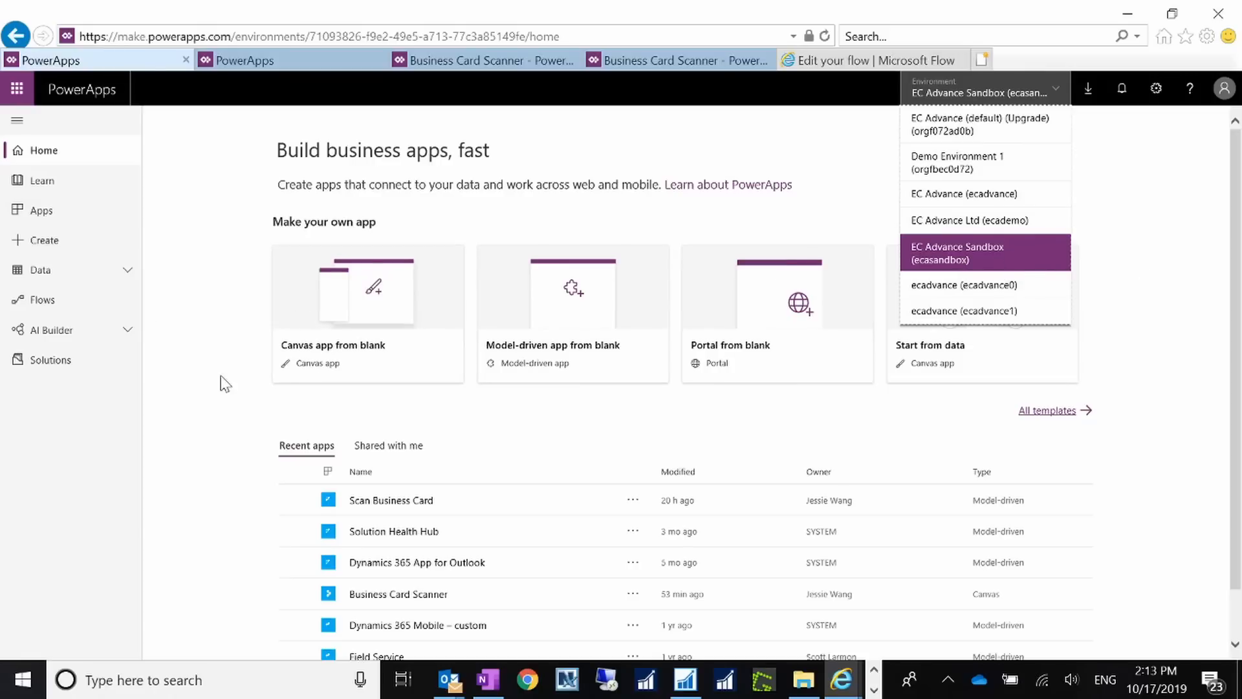
Step: Create a blank Phone-format canvas app named Business Card Scanner 2 from Create
{"action": "left_click", "coordinate": [183, 323]}
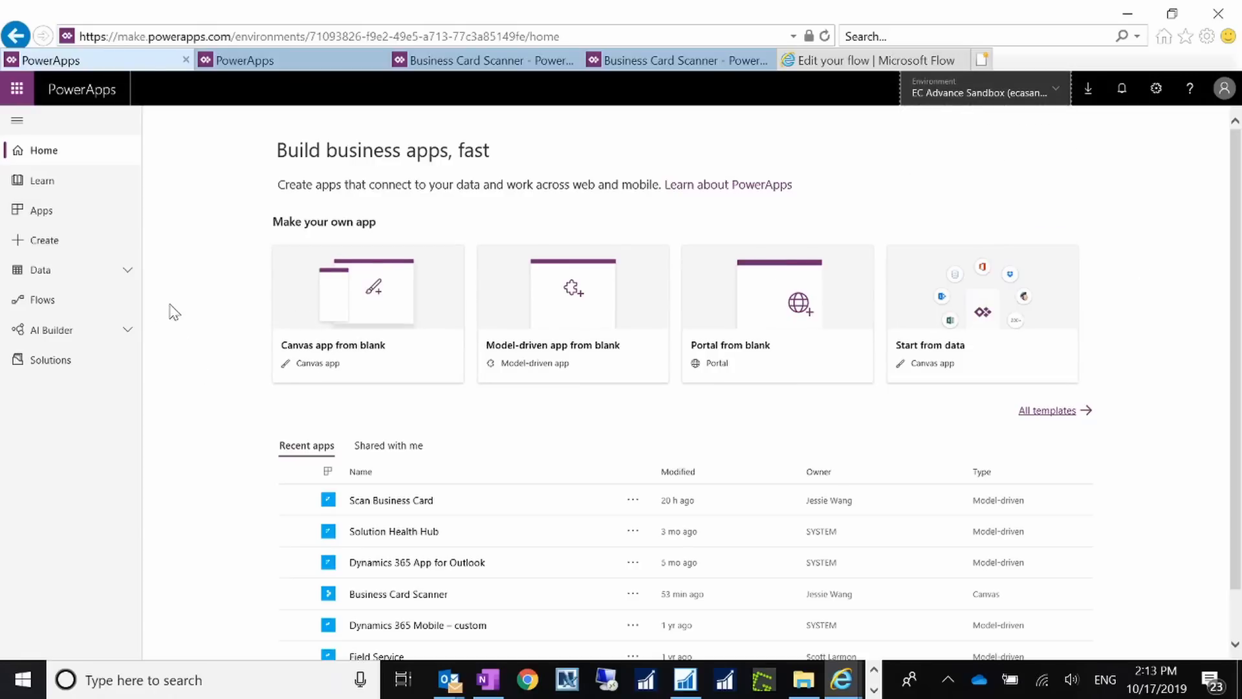
{"action": "left_click", "coordinate": [45, 241]}
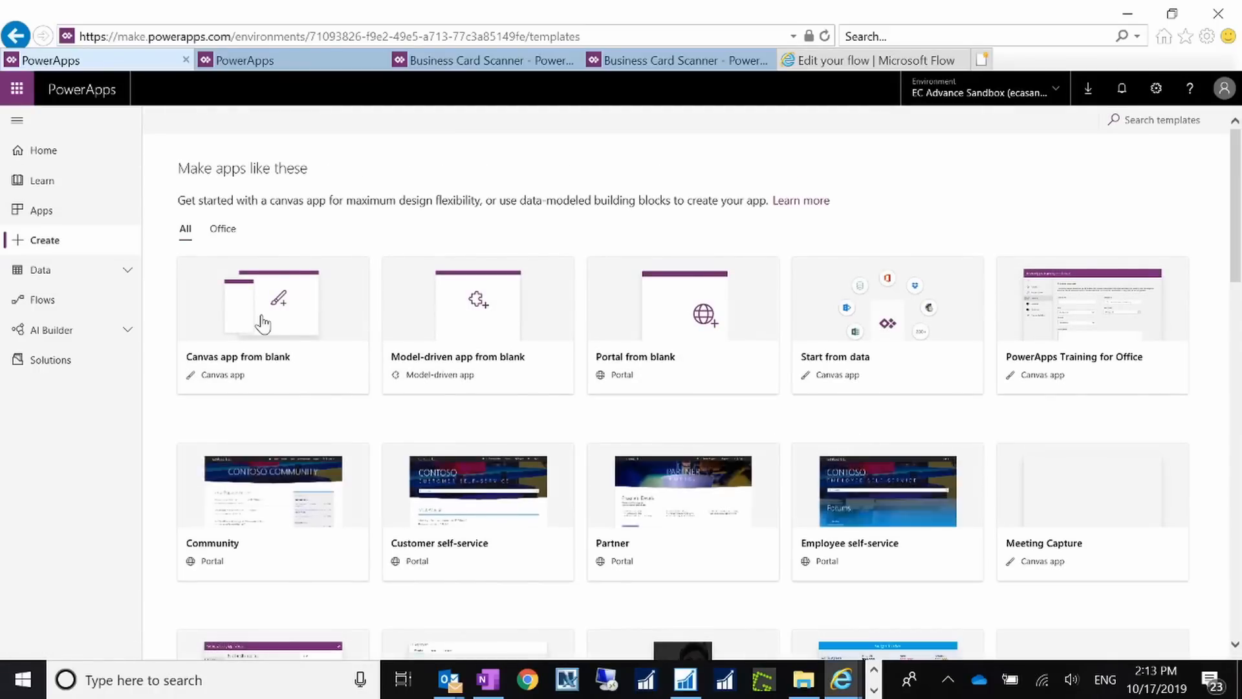
{"action": "left_click", "coordinate": [265, 321]}
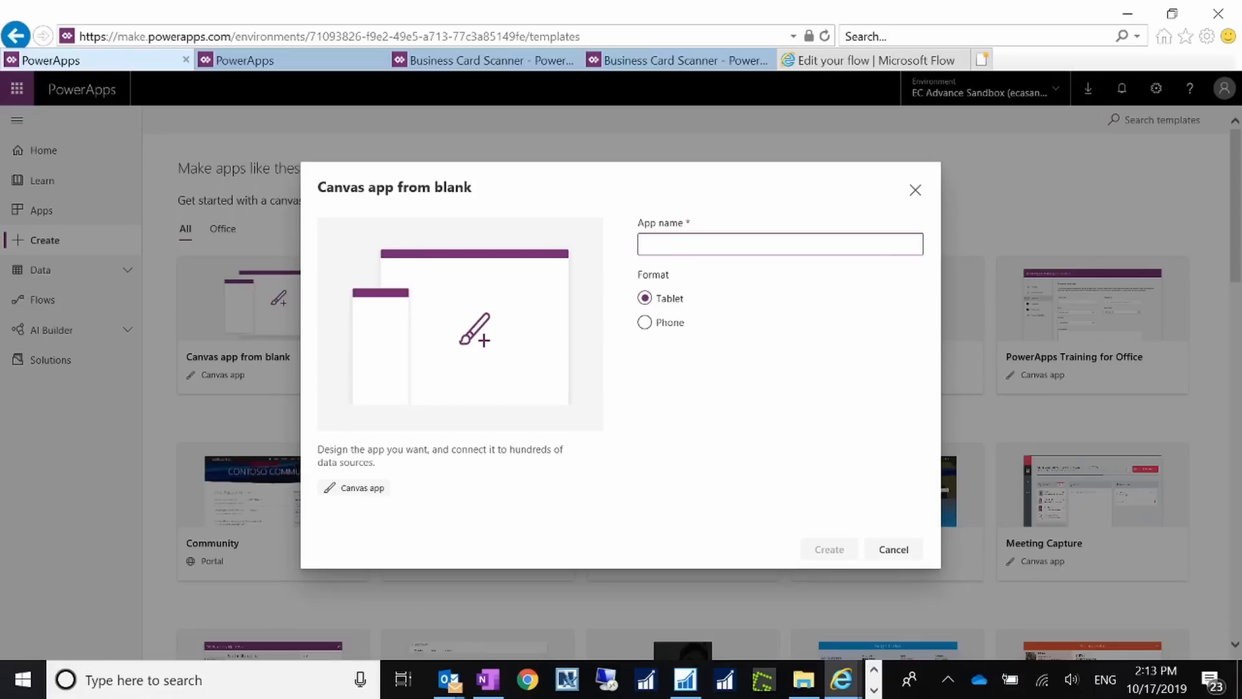
{"action": "type", "text": "Business Card Scanner 2"}
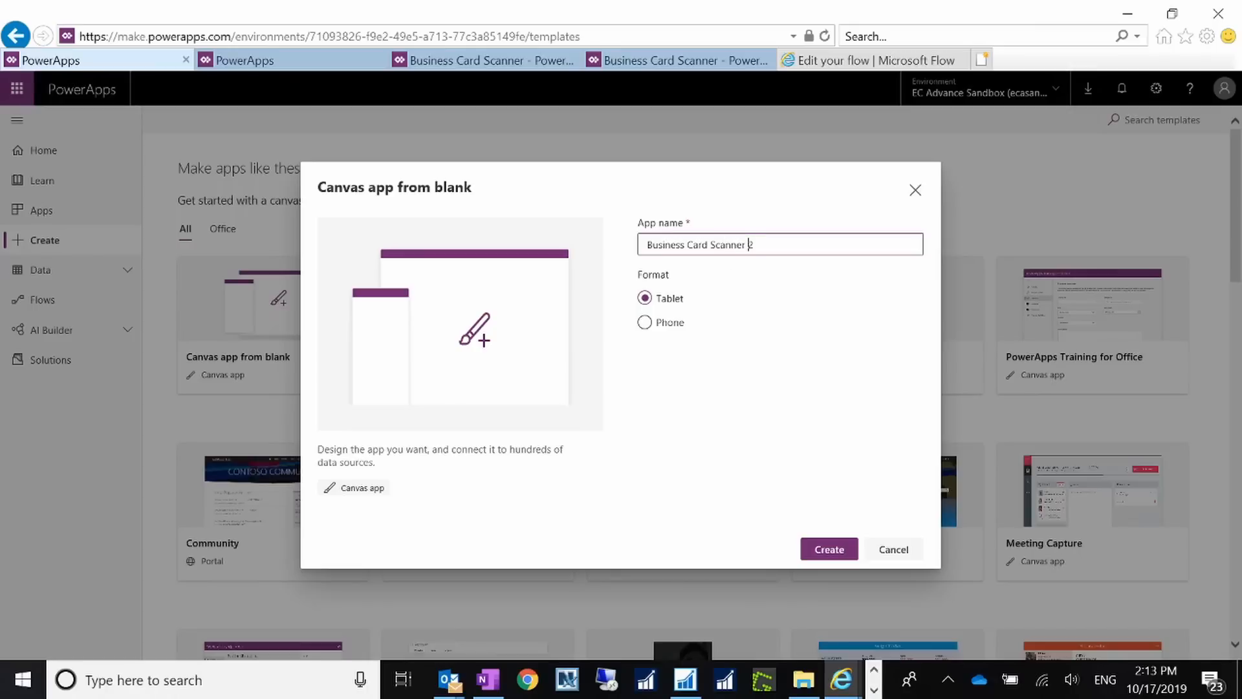
{"action": "left_click", "coordinate": [650, 323]}
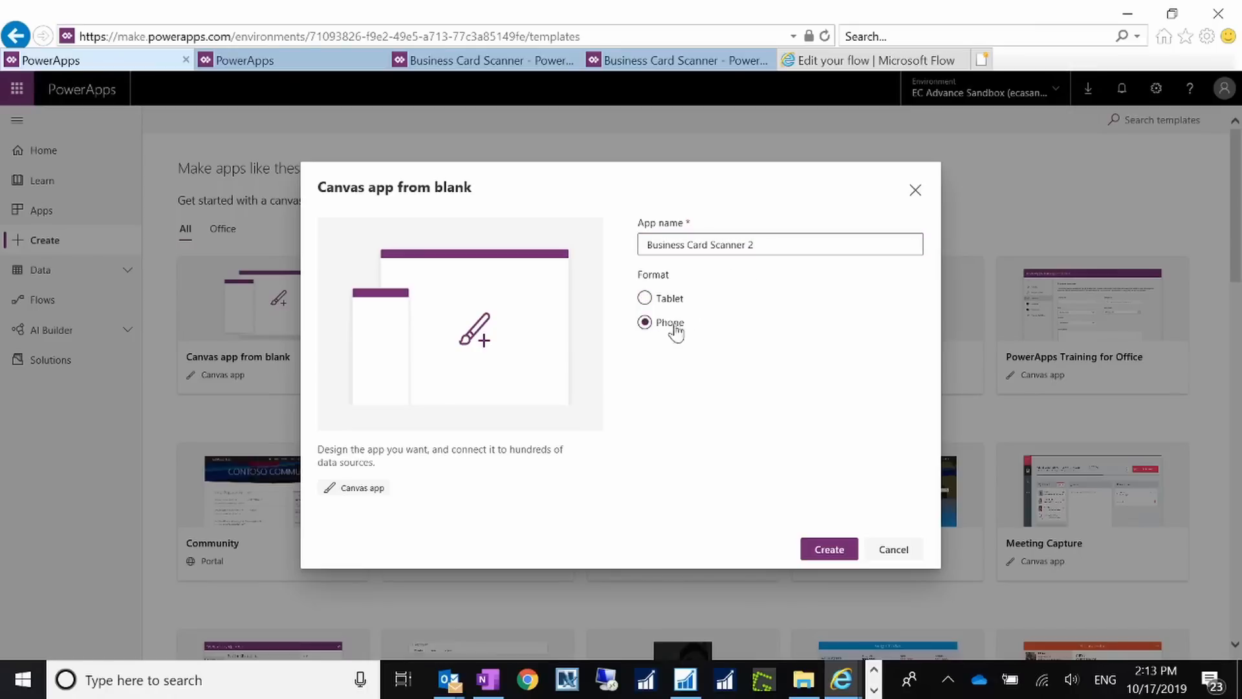
{"action": "left_click", "coordinate": [828, 549]}
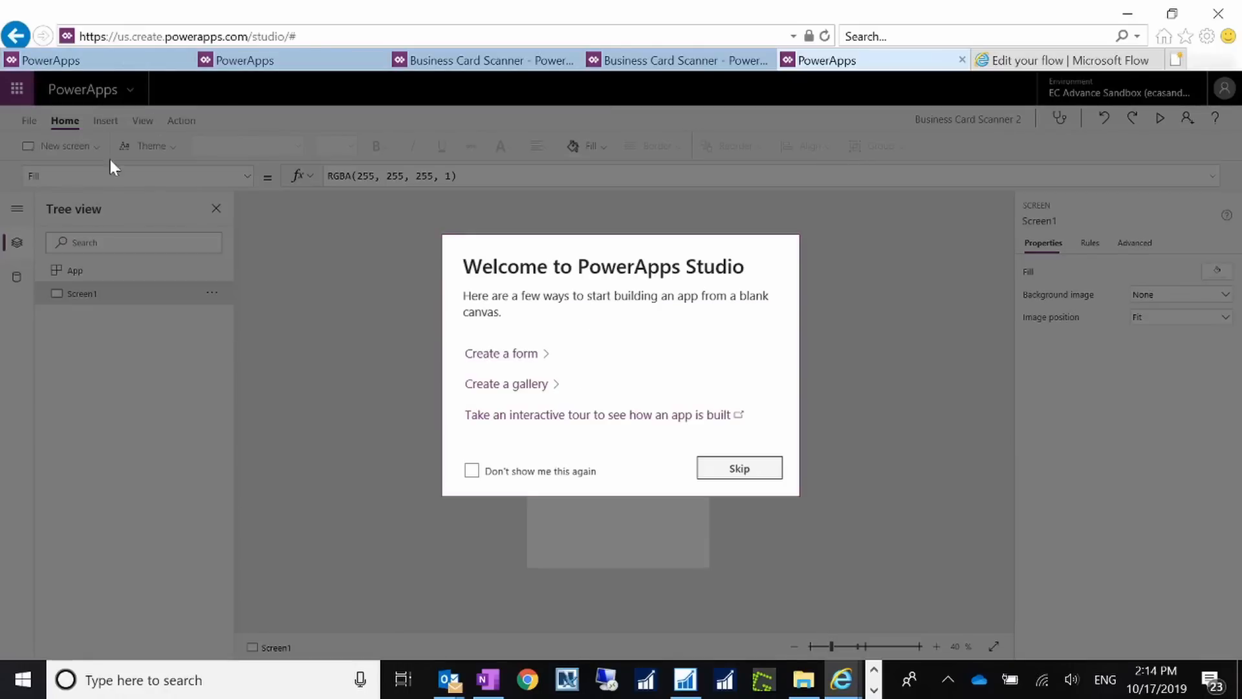
Step: Skip the welcome dialog, insert an AI Builder Business card reader, and resize it to 540 by 304
{"action": "left_click", "coordinate": [741, 480]}
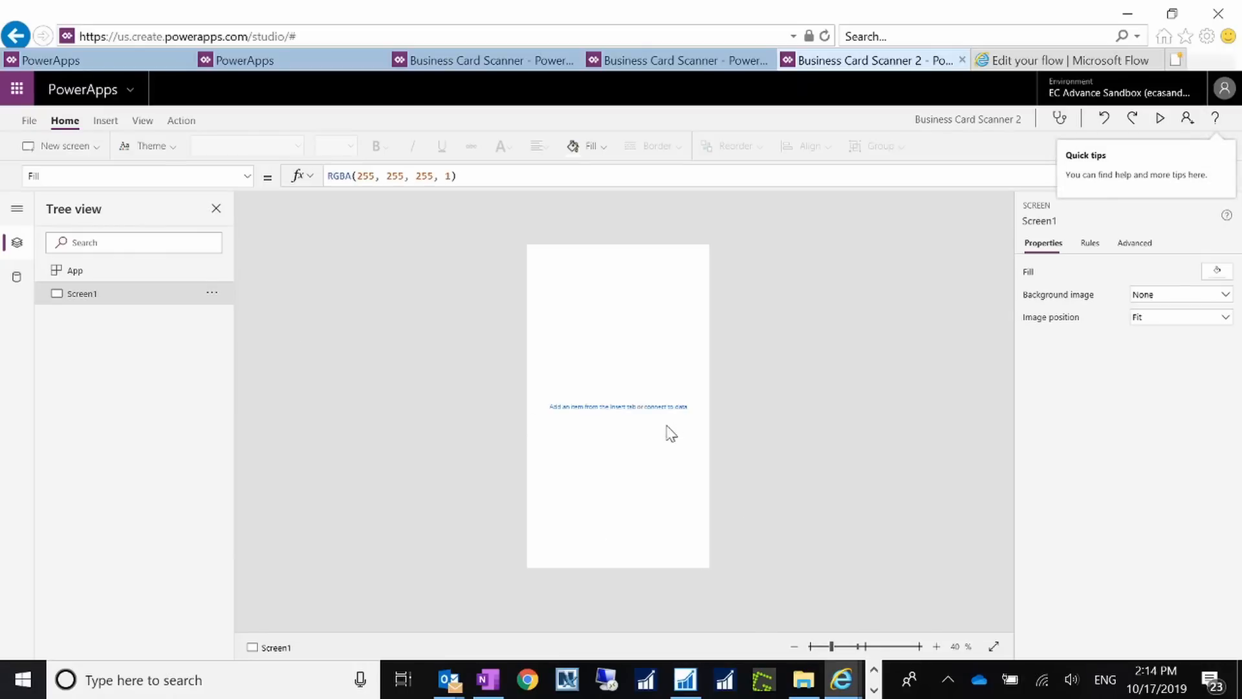
{"action": "left_click", "coordinate": [105, 121]}
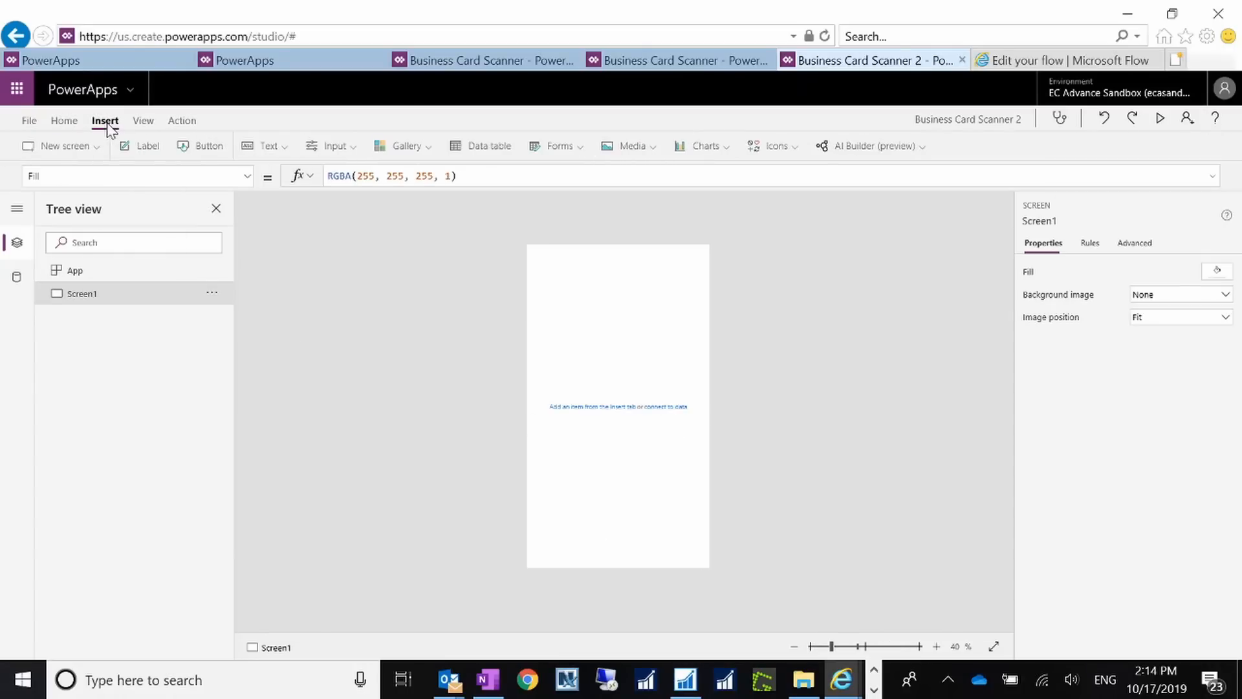
{"action": "left_click", "coordinate": [886, 147]}
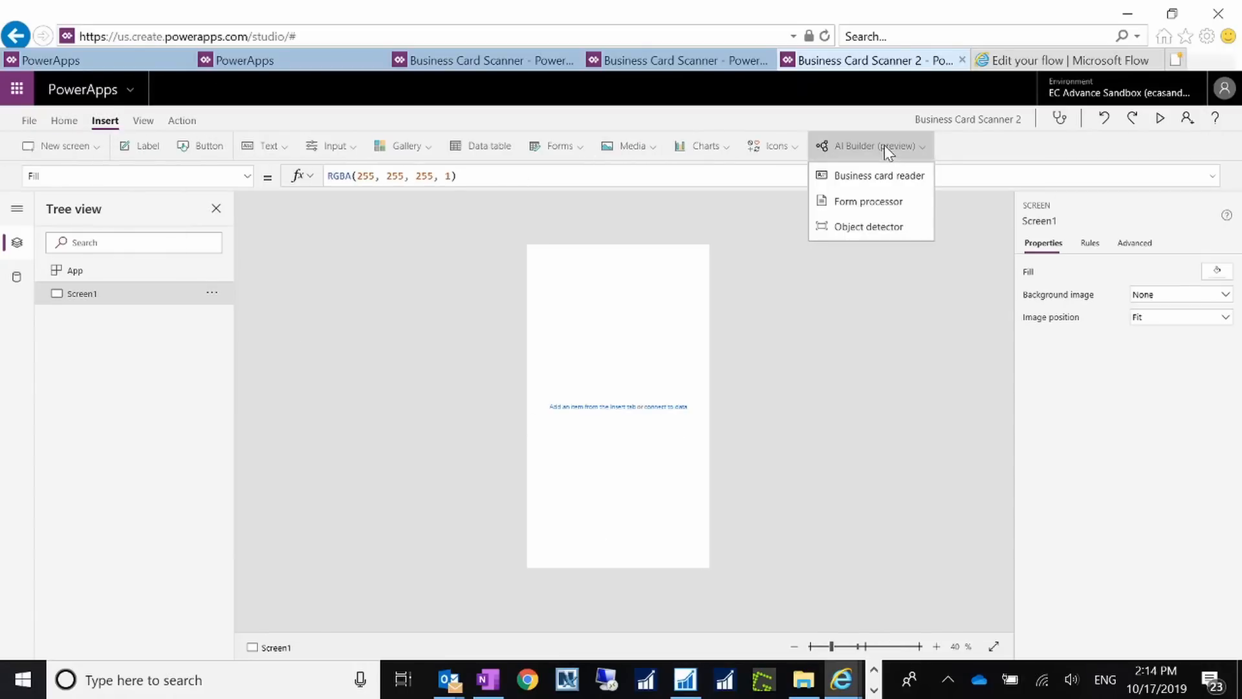
{"action": "left_click", "coordinate": [887, 180]}
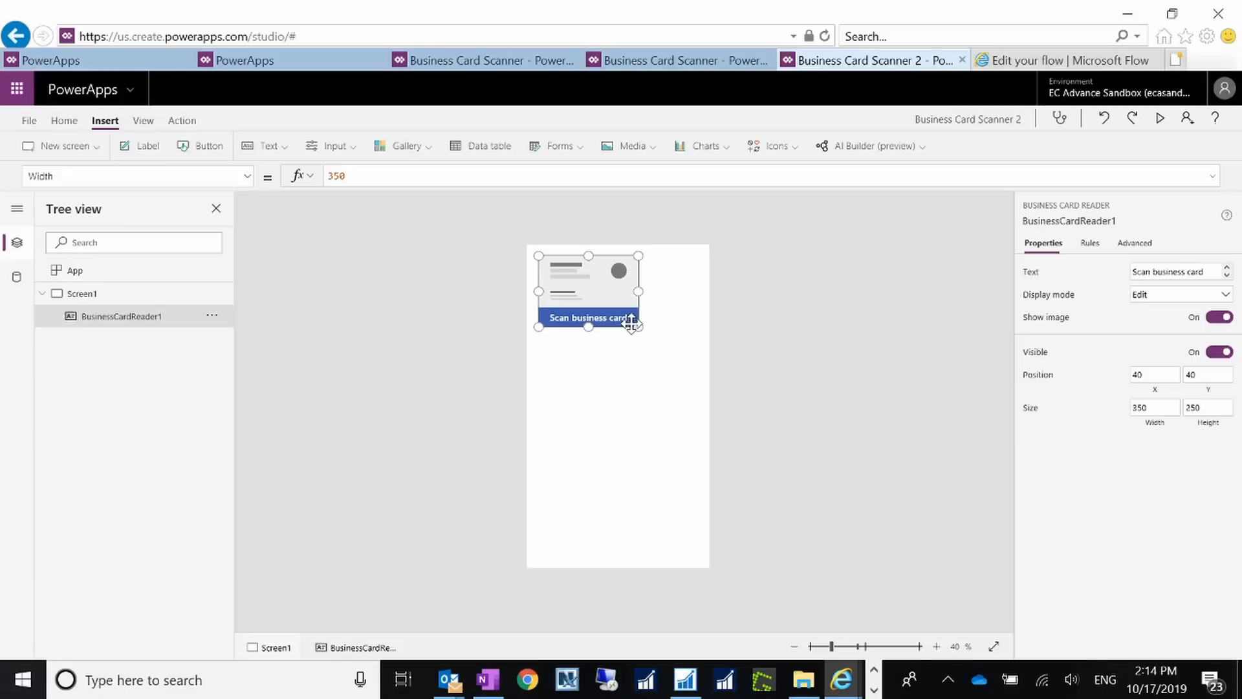
{"action": "left_click_drag", "start_coordinate": [637, 326], "coordinate": [691, 340]}
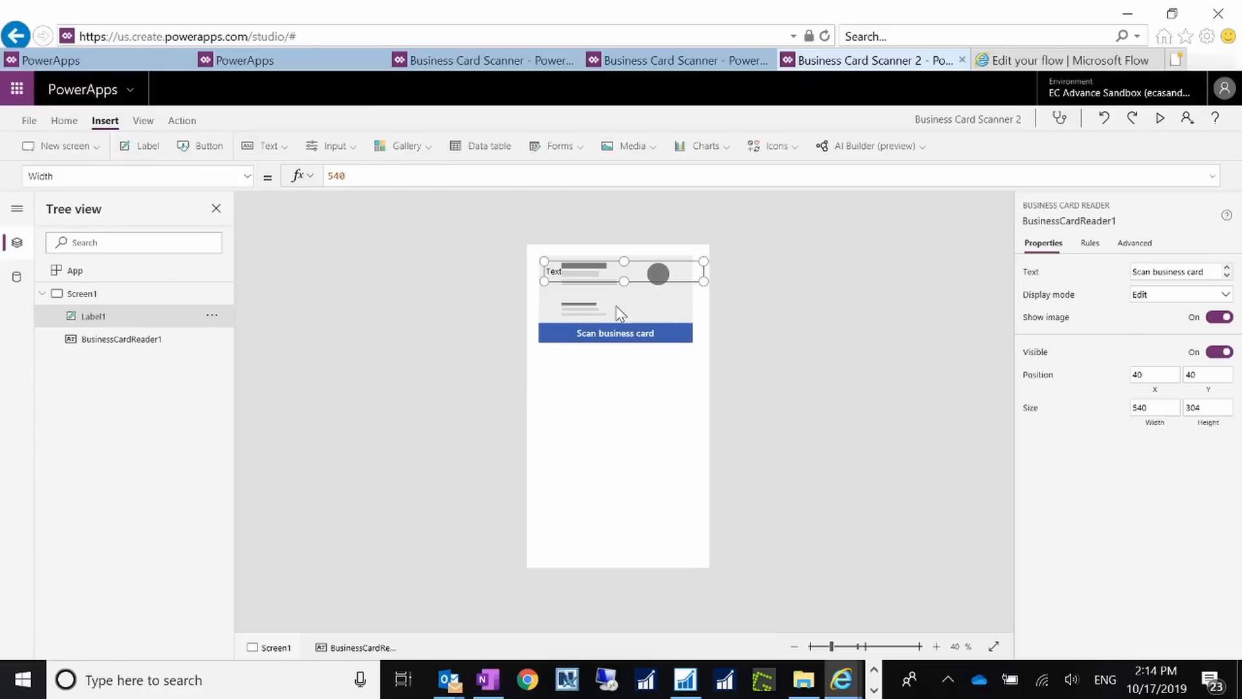
Step: Move Label1 below the business card reader to 40, 421 and change its text to First Name
{"action": "double_click", "coordinate": [580, 274]}
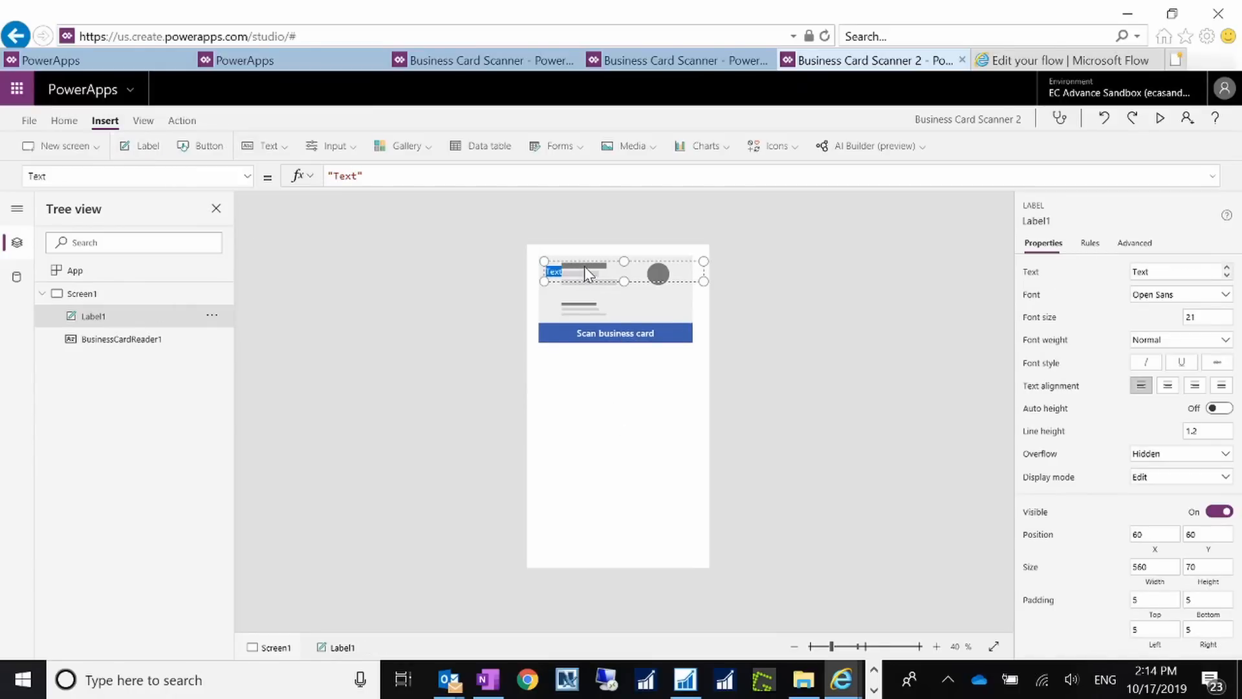
{"action": "left_click", "coordinate": [587, 381]}
{"action": "left_click_drag", "start_coordinate": [612, 264], "coordinate": [610, 367]}
{"action": "double_click", "coordinate": [579, 375]}
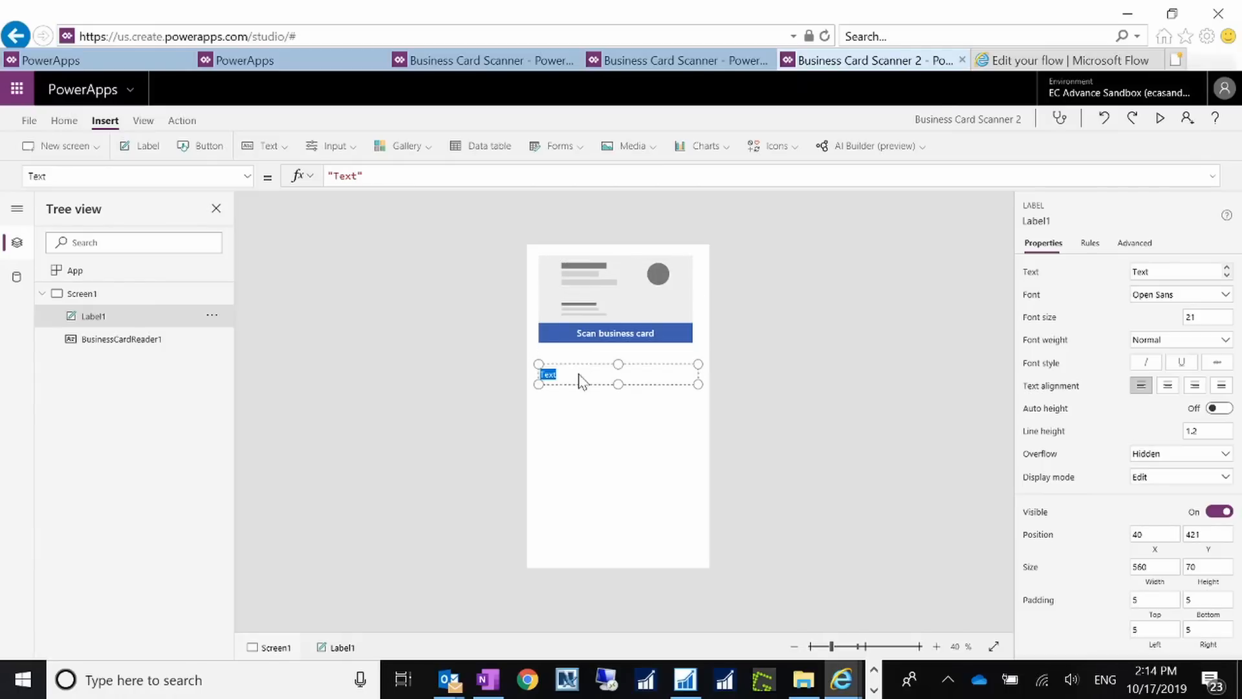
{"action": "type", "text": "First Name"}
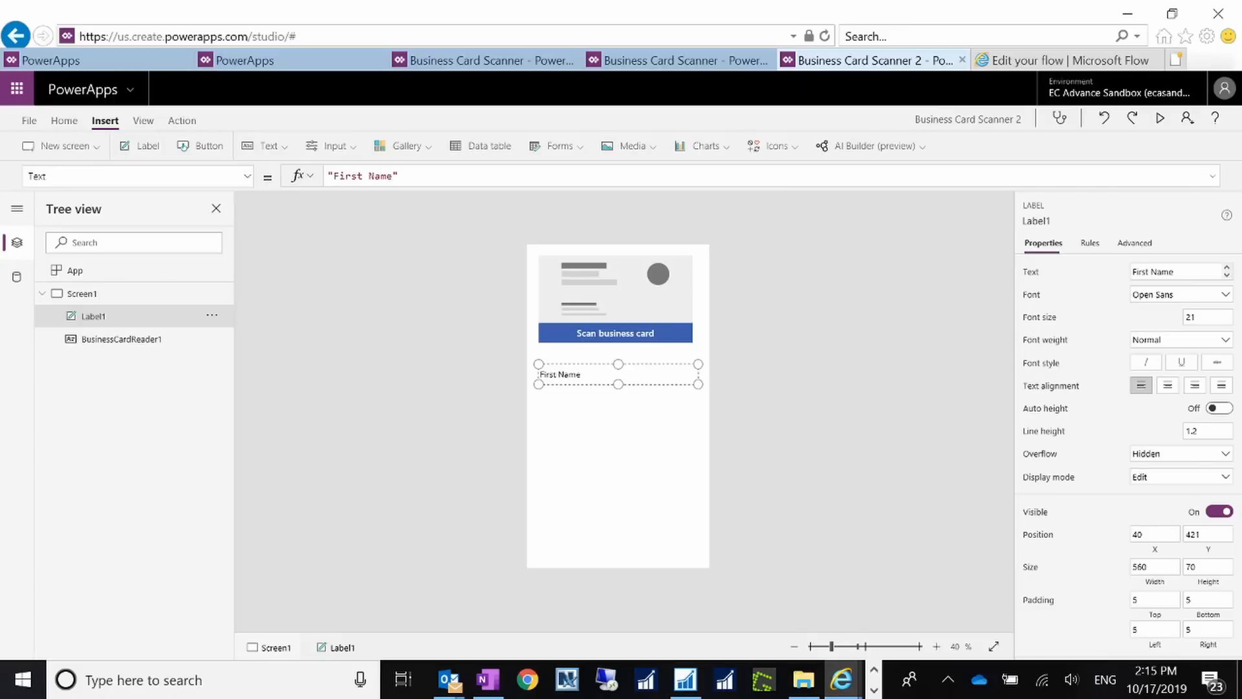
{"action": "left_click", "coordinate": [585, 416]}
{"action": "left_click", "coordinate": [658, 420]}
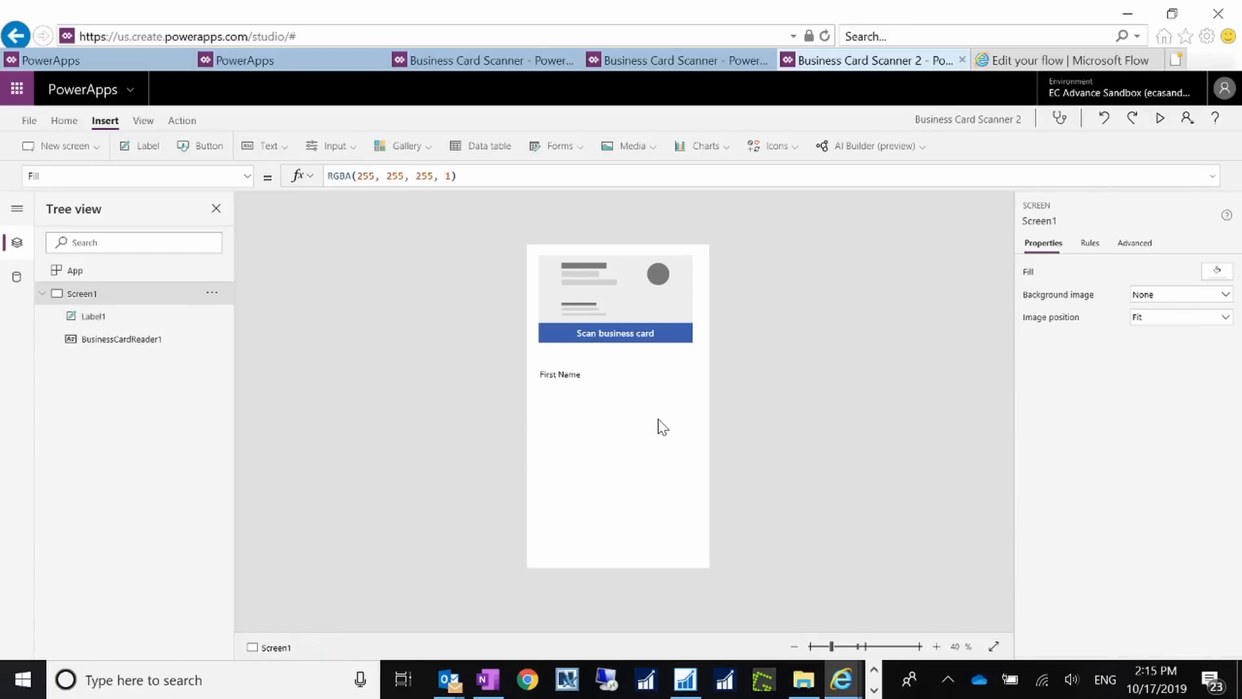
{"action": "left_click", "coordinate": [276, 148]}
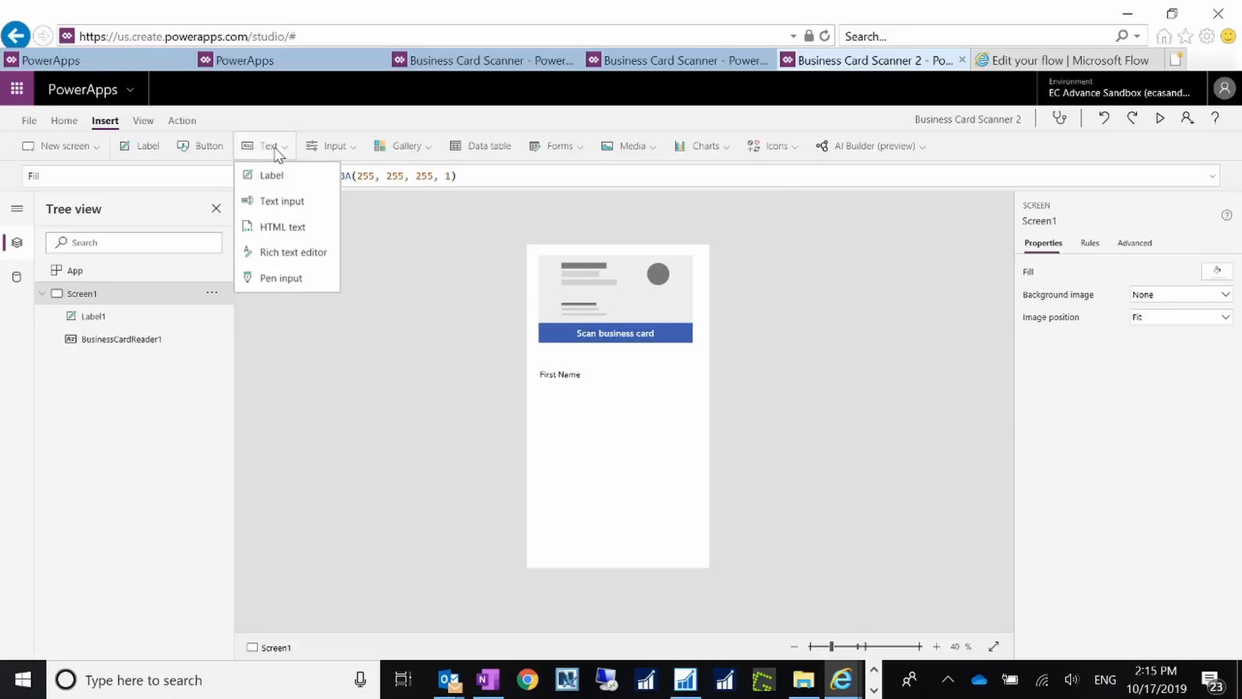
Step: Insert TextInput1 just below the First Name label at 40, 491 and review its Advanced and Properties tabs
{"action": "left_click", "coordinate": [304, 204]}
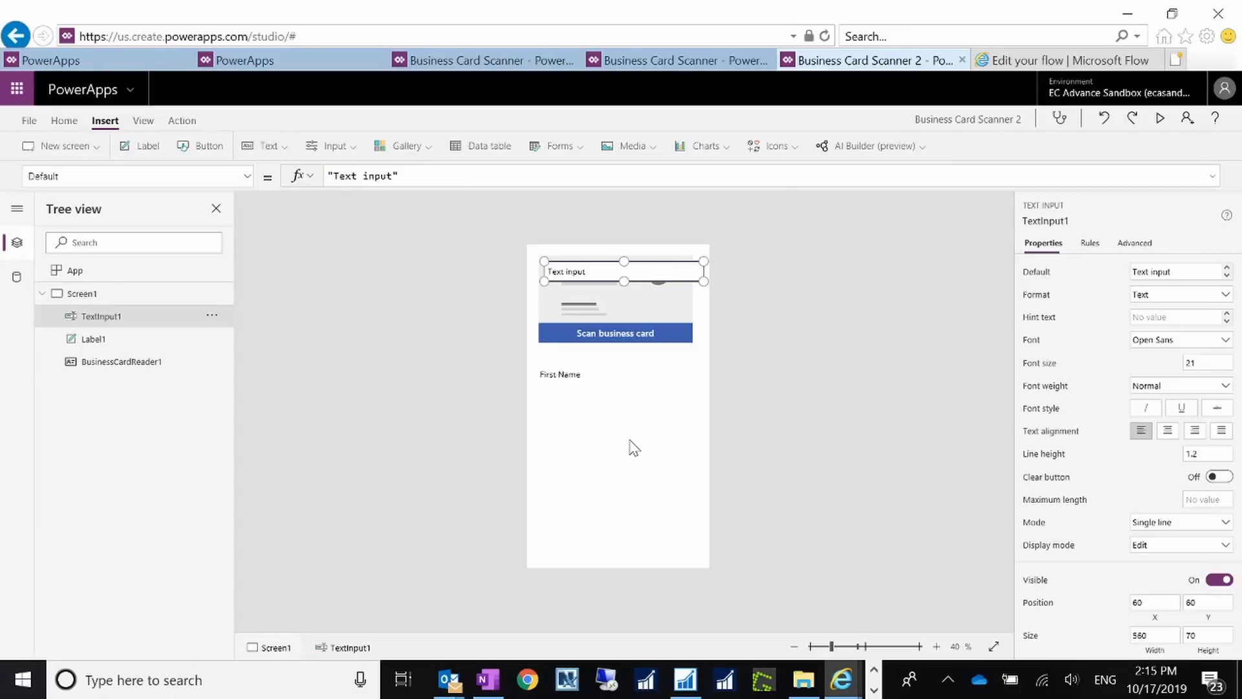
{"action": "left_click_drag", "start_coordinate": [620, 272], "coordinate": [612, 392]}
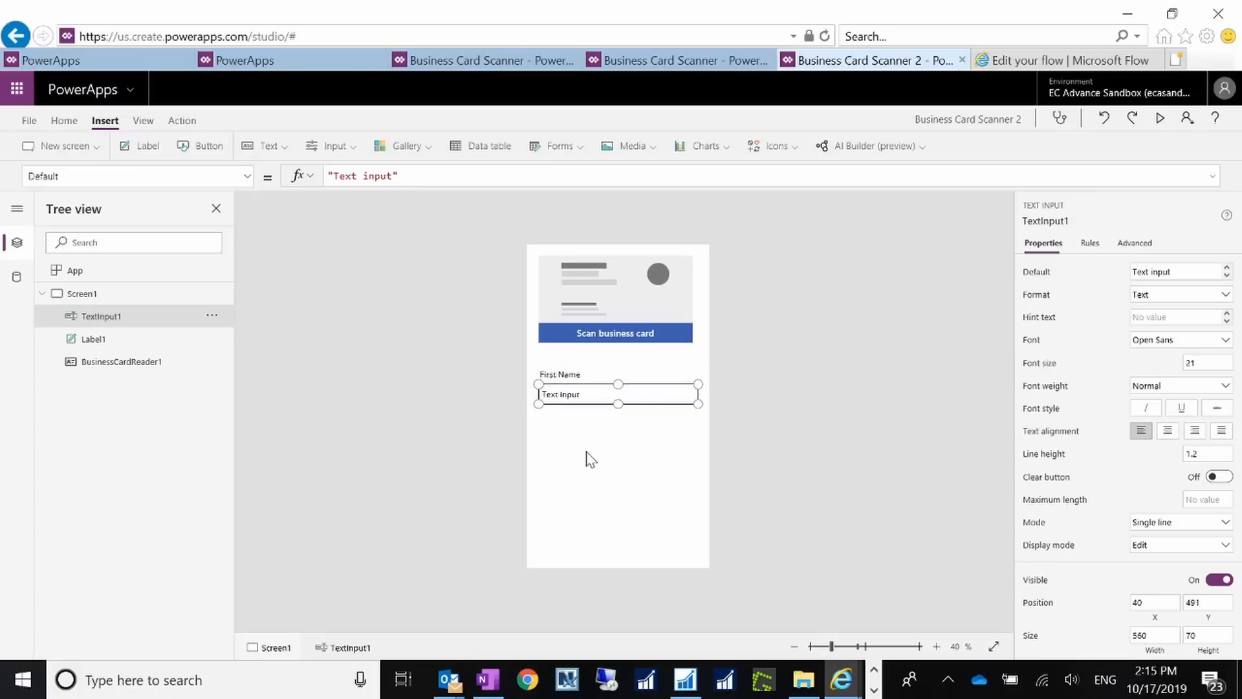
{"action": "left_click", "coordinate": [590, 459]}
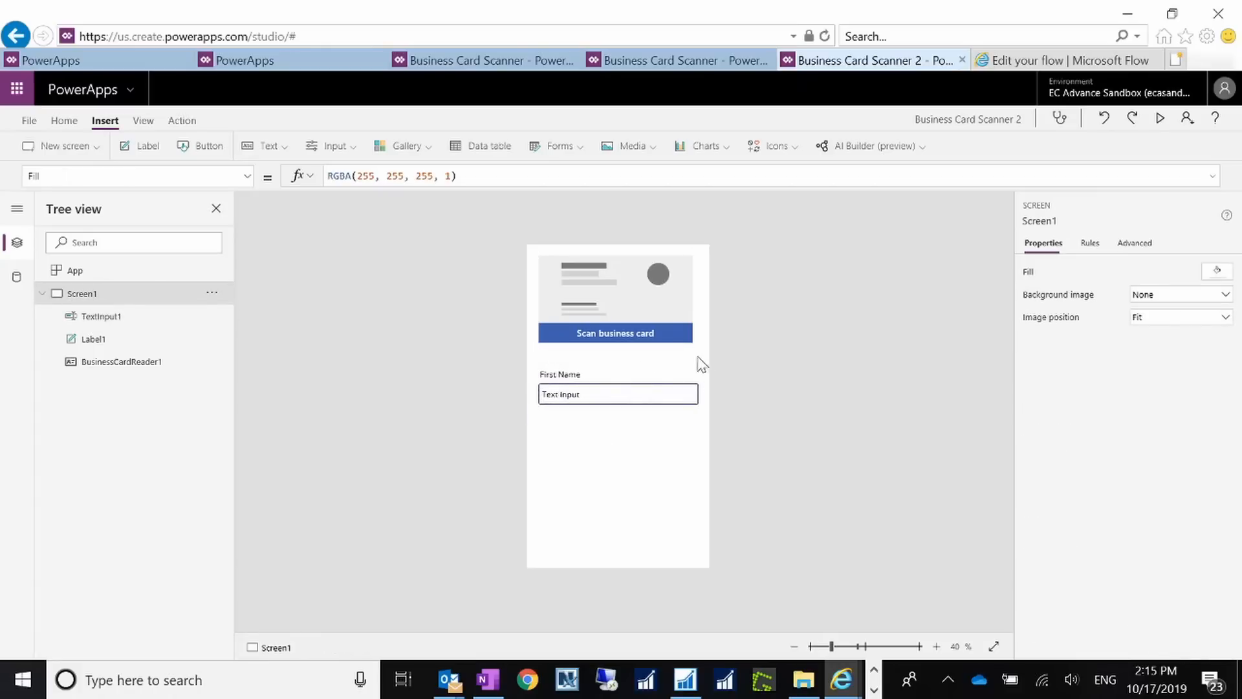
{"action": "left_click", "coordinate": [673, 395]}
{"action": "left_click", "coordinate": [1149, 246]}
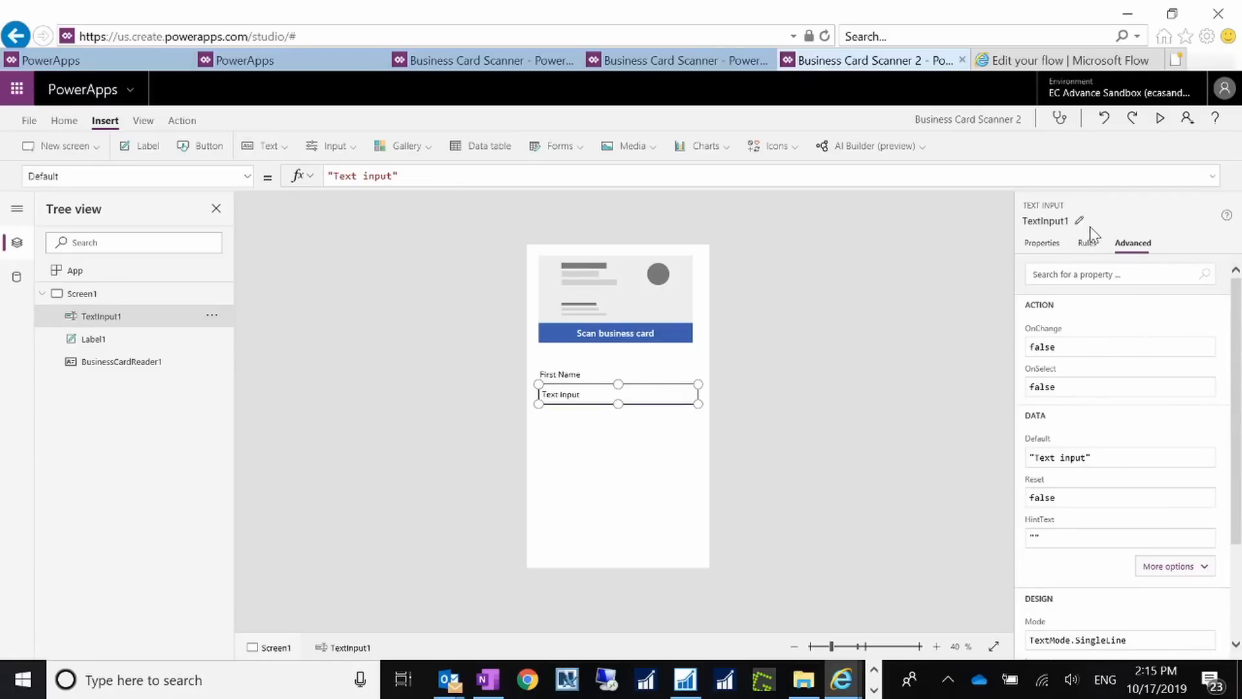
{"action": "left_click", "coordinate": [1042, 243]}
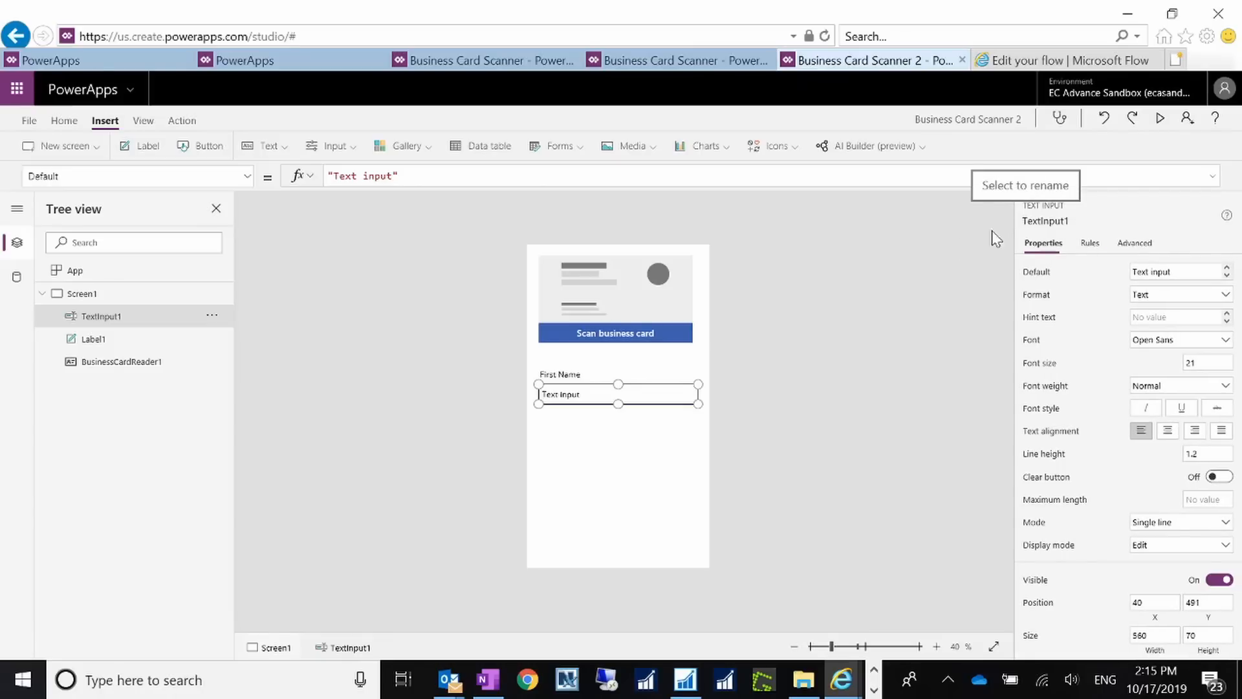
{"action": "left_click", "coordinate": [571, 375]}
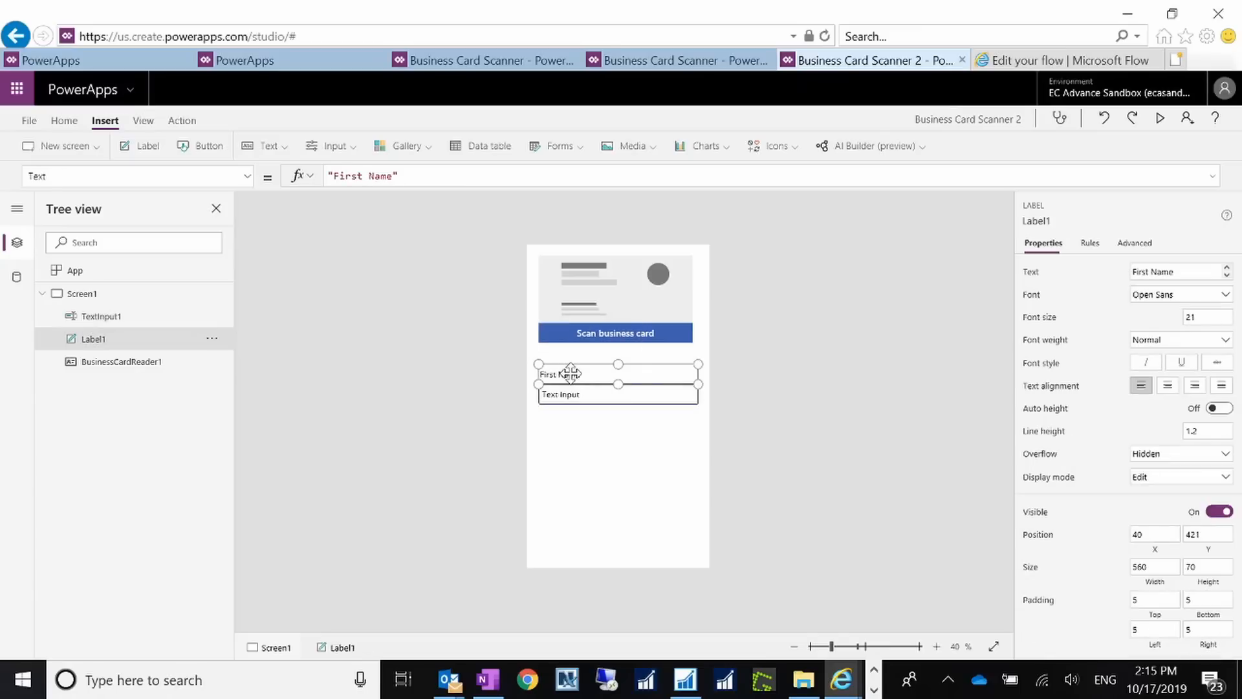
Step: Paste a copy of the First Name label below the text input and relabel it 'Last Name'
{"action": "left_click", "coordinate": [593, 466]}
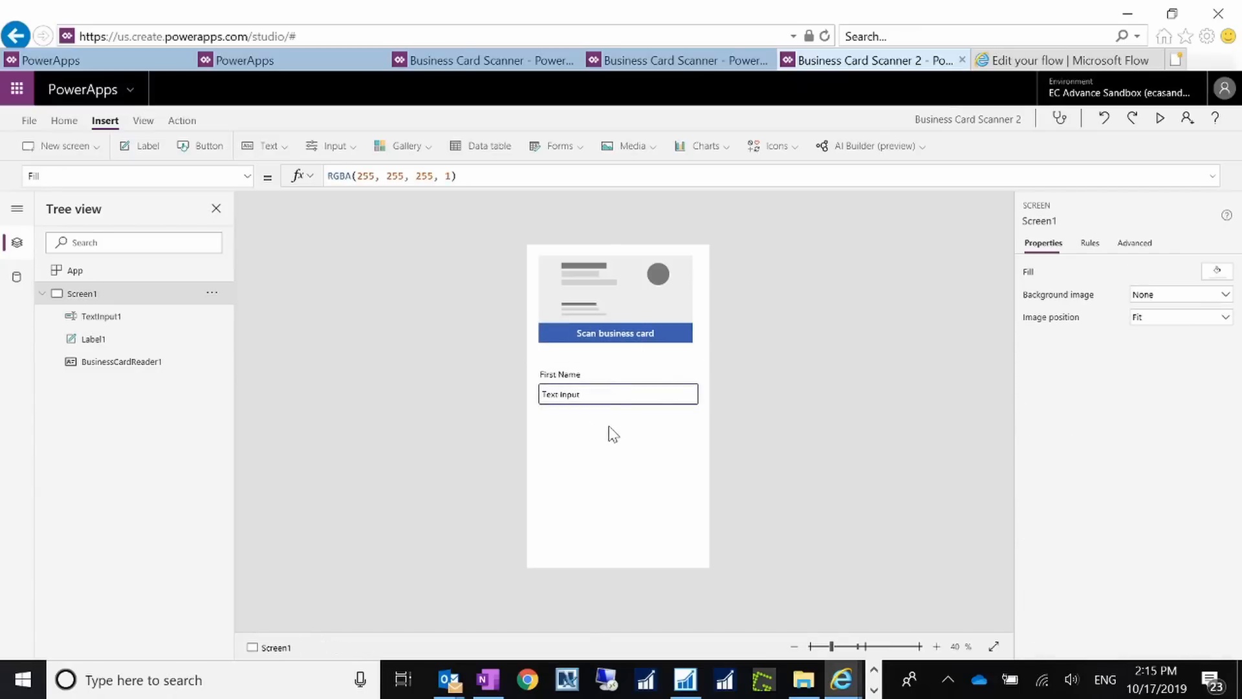
{"action": "key", "text": "ctrl+v"}
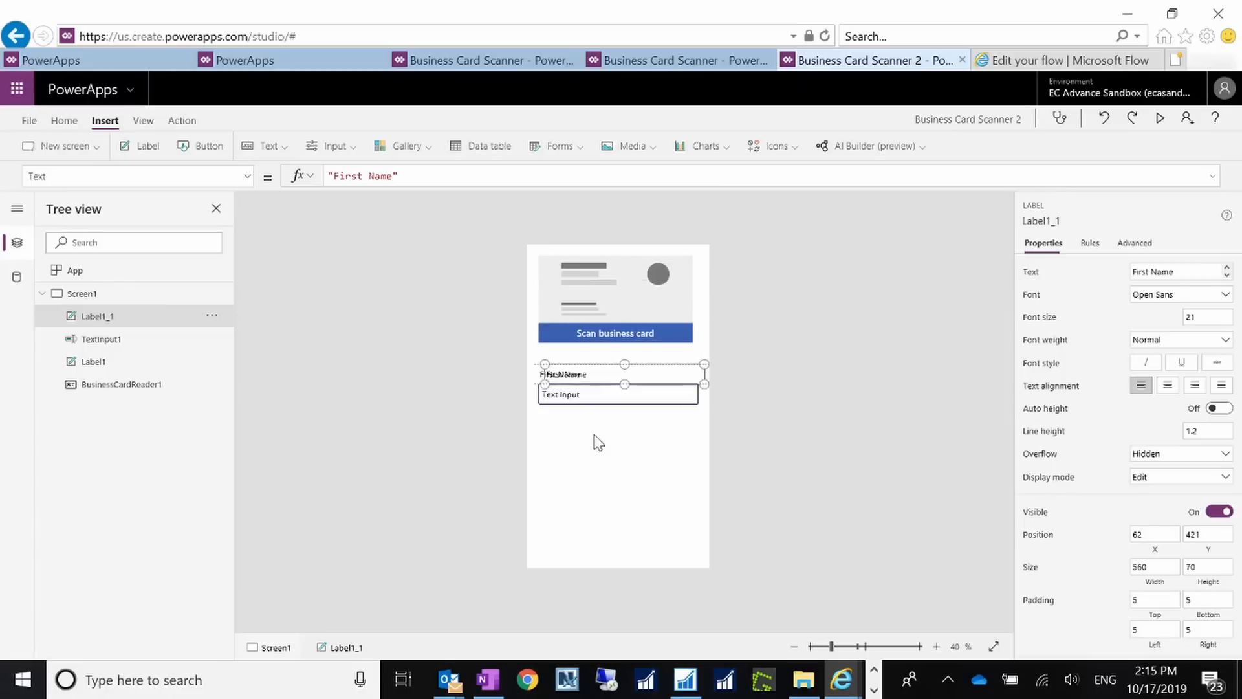
{"action": "left_click_drag", "start_coordinate": [595, 372], "coordinate": [585, 433]}
{"action": "double_click", "coordinate": [560, 439]}
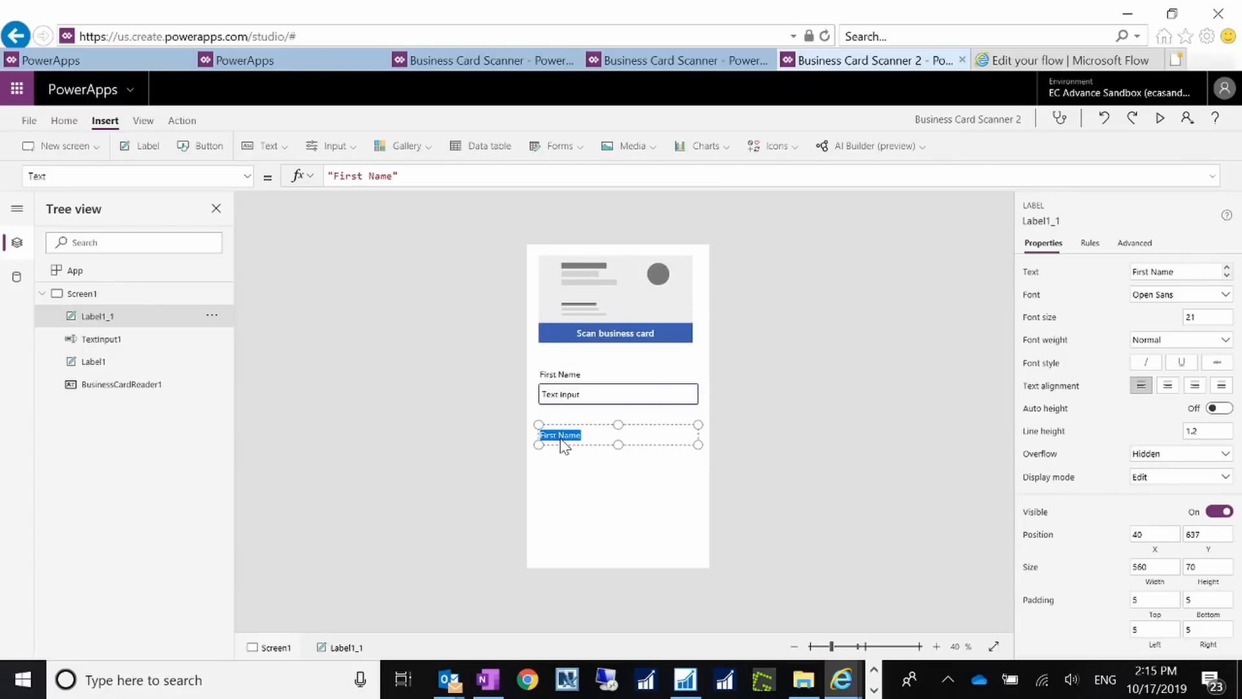
{"action": "left_click", "coordinate": [561, 437]}
{"action": "key", "text": "BackSpace"}
{"action": "key", "text": "BackSpace"}
{"action": "key", "text": "BackSpace"}
{"action": "key", "text": "BackSpace"}
{"action": "key", "text": "BackSpace"}
{"action": "key", "text": "BackSpace"}
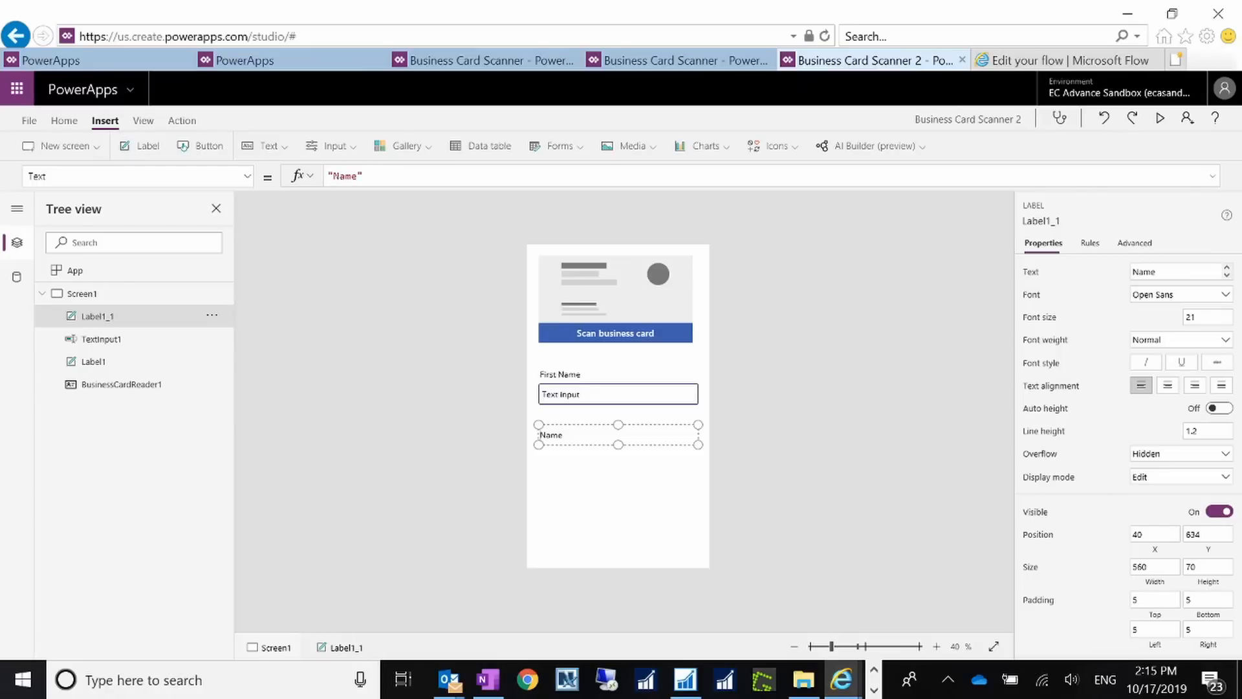
{"action": "type", "text": "Last"}
Step: Paste a copy of the First Name text input below the Last Name label as TextInput1_1
{"action": "left_click", "coordinate": [613, 383]}
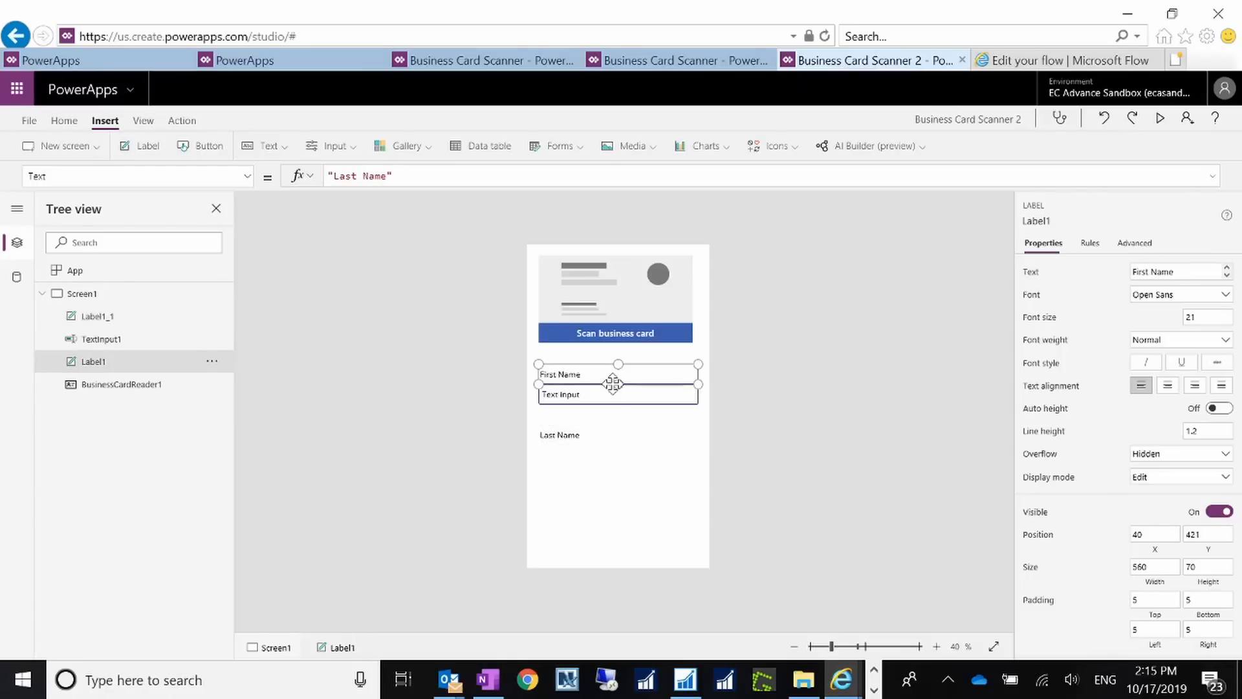
{"action": "left_click", "coordinate": [612, 395]}
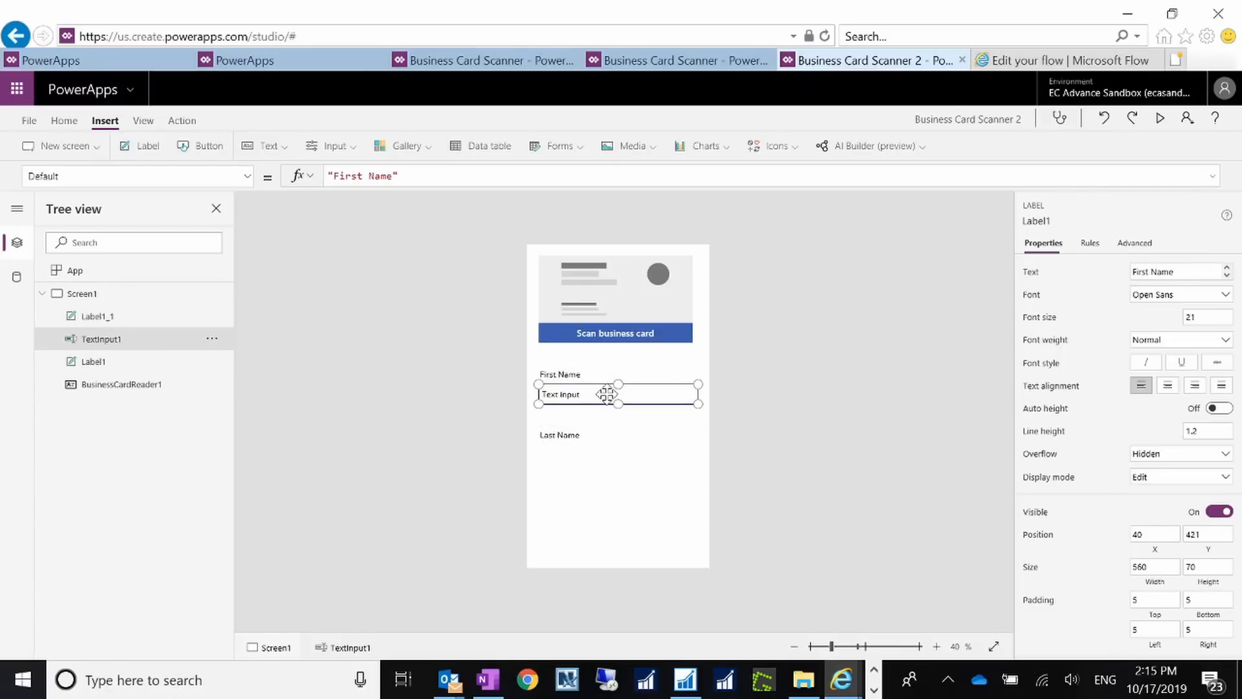
{"action": "left_click", "coordinate": [608, 484]}
{"action": "key", "text": "ctrl+v"}
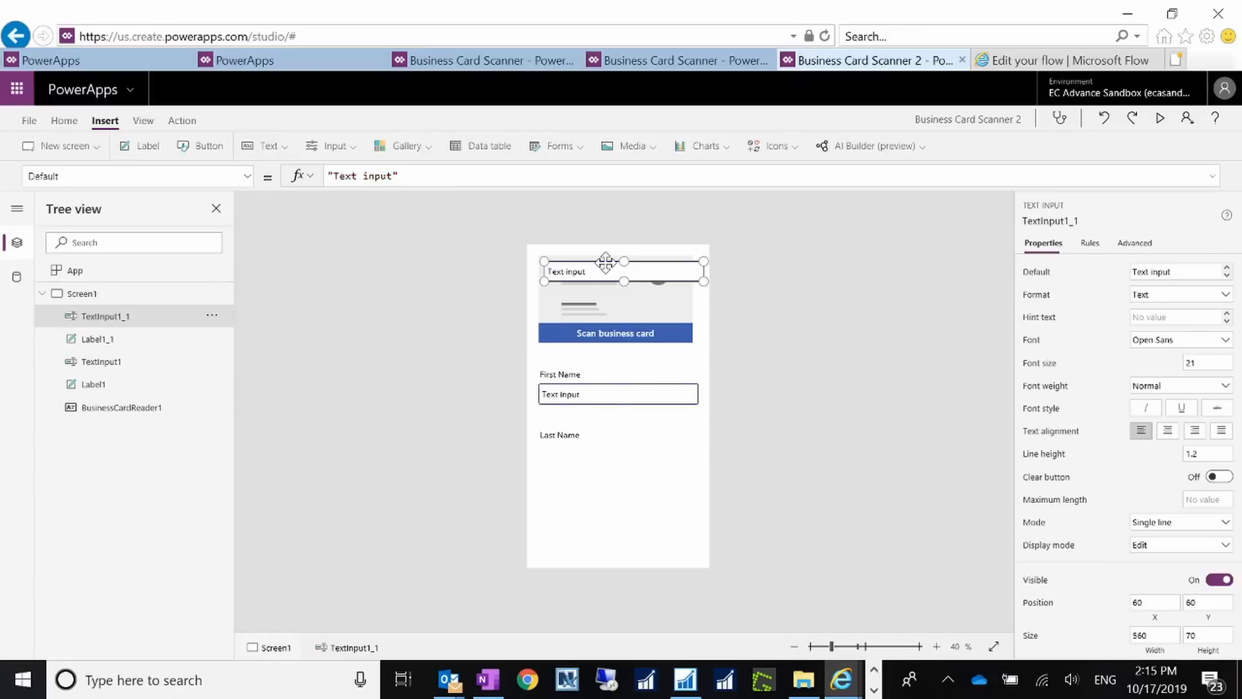
{"action": "left_click_drag", "start_coordinate": [605, 262], "coordinate": [597, 452]}
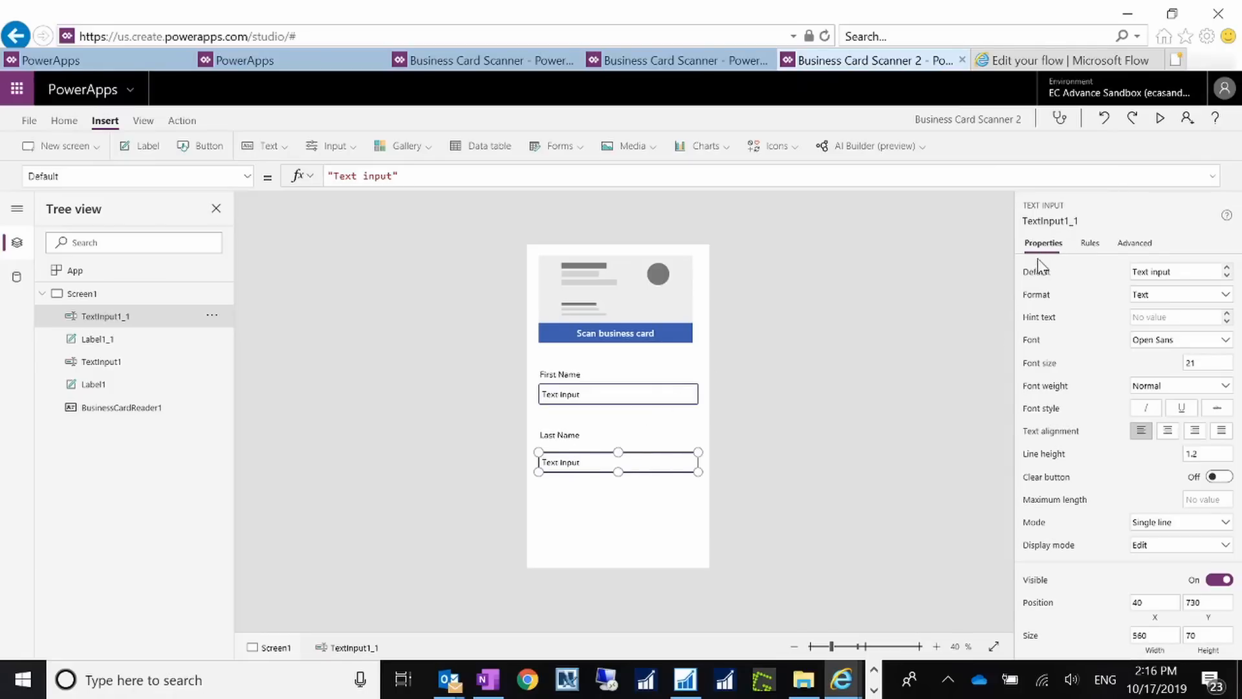
{"action": "left_click", "coordinate": [620, 391]}
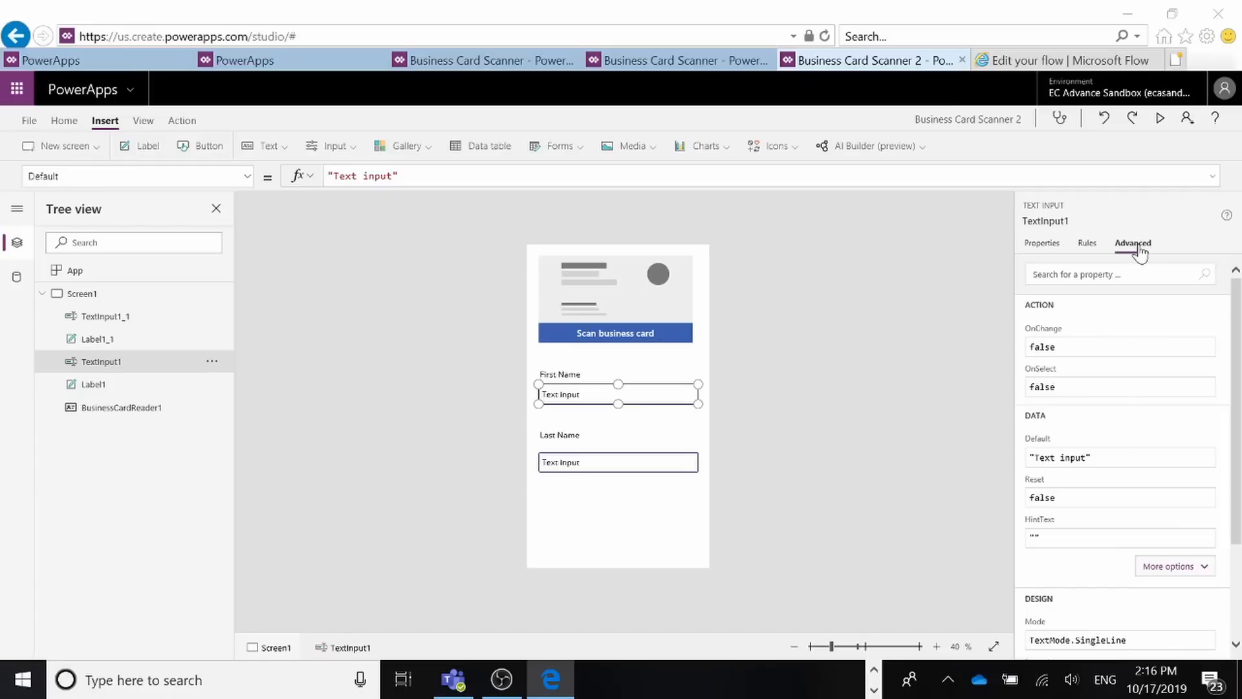
Step: Set TextInput1's Default to BusinessCardReader1.FirstName and nudge the box slightly right
{"action": "left_click", "coordinate": [1093, 459]}
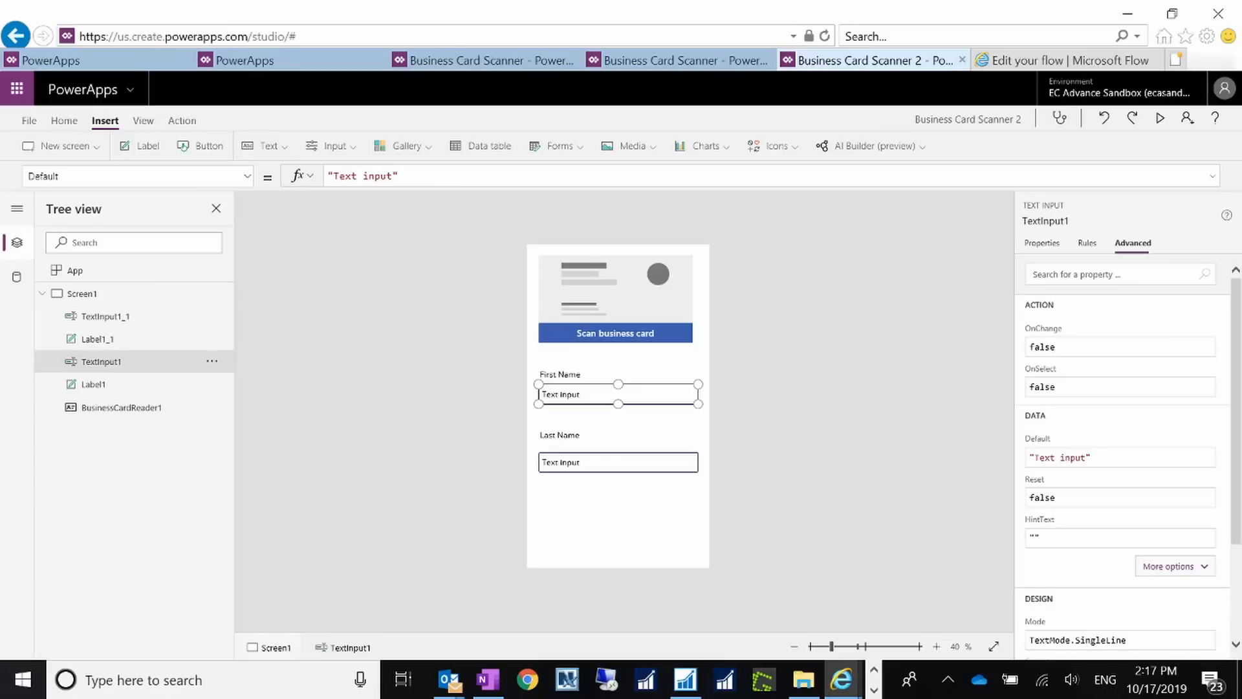
{"action": "left_click_drag", "start_coordinate": [1094, 457], "coordinate": [1022, 454]}
{"action": "type", "text": "Busine"}
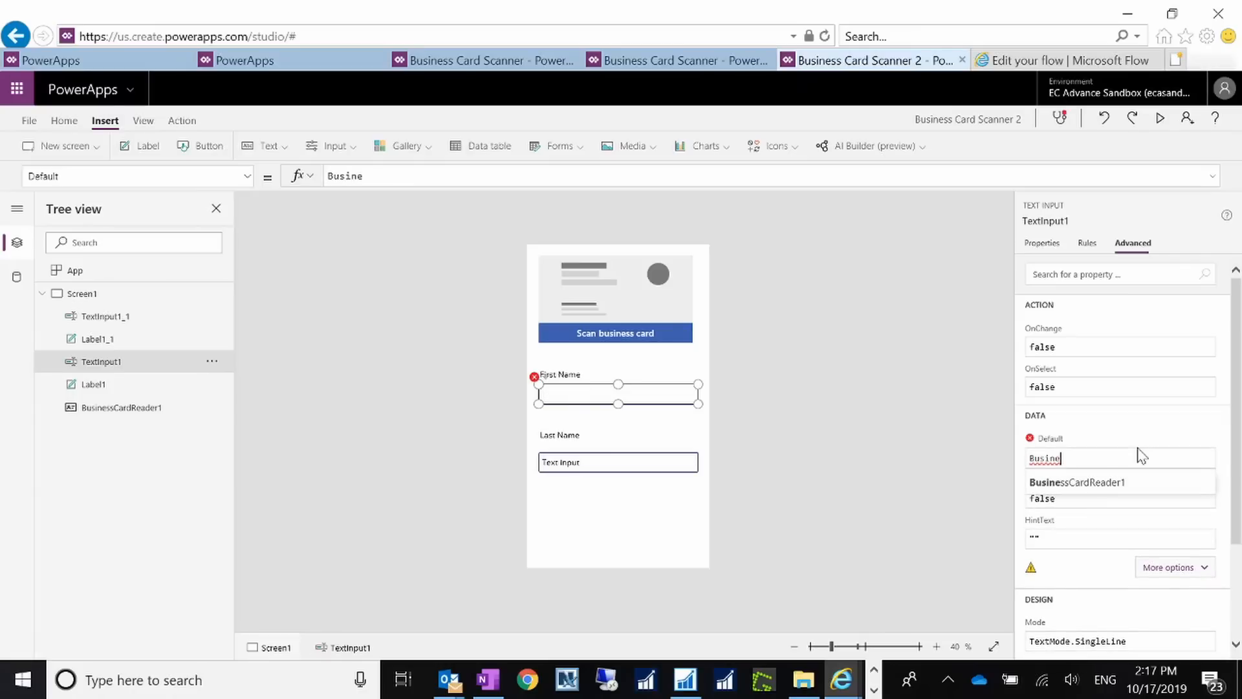
{"action": "left_click", "coordinate": [1102, 491]}
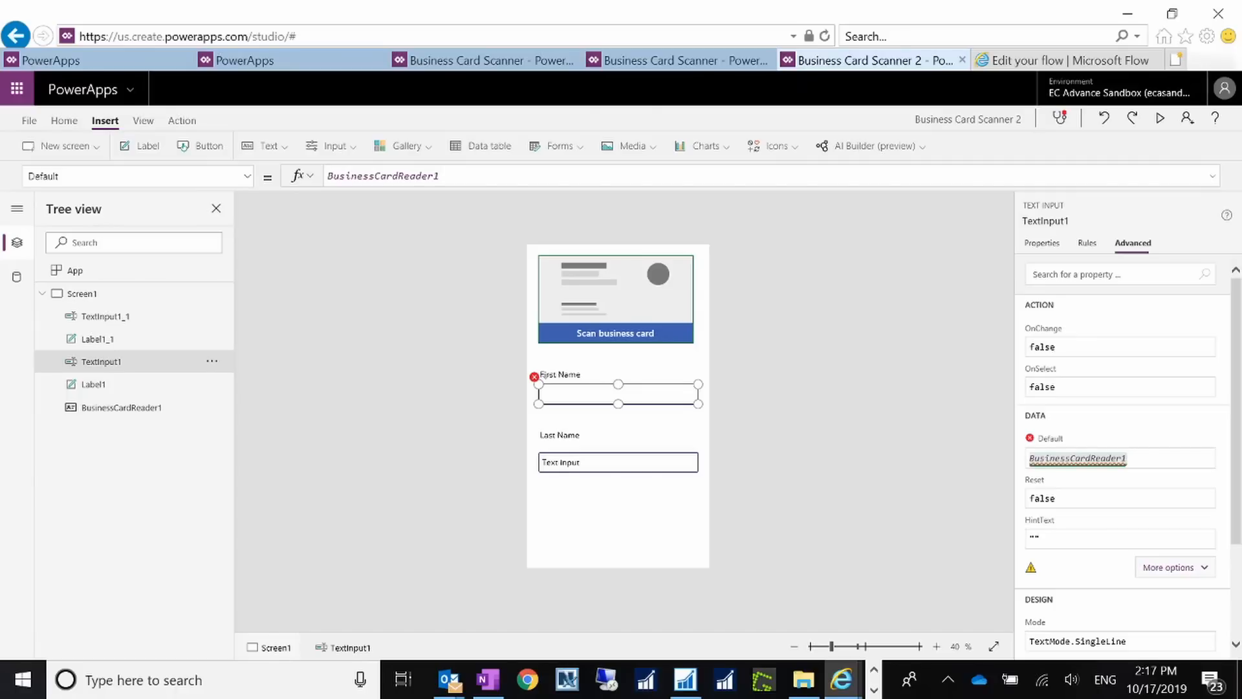
{"action": "key", "text": "Right"}
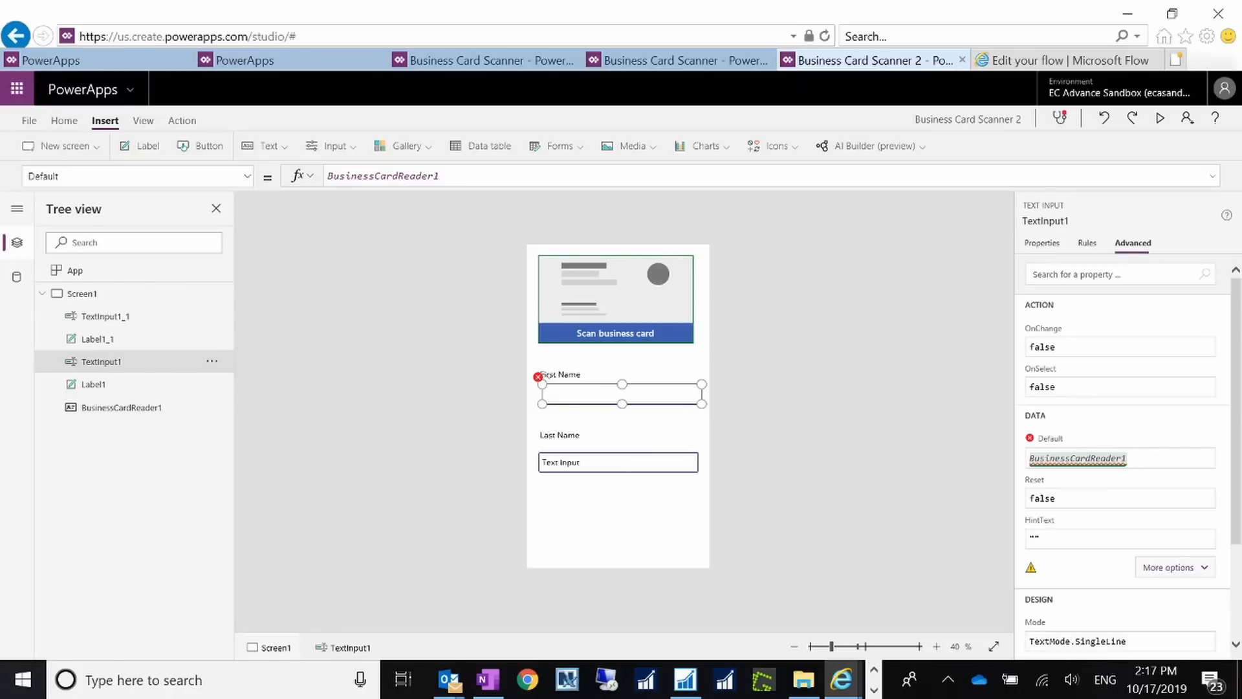
{"action": "key", "text": "Right"}
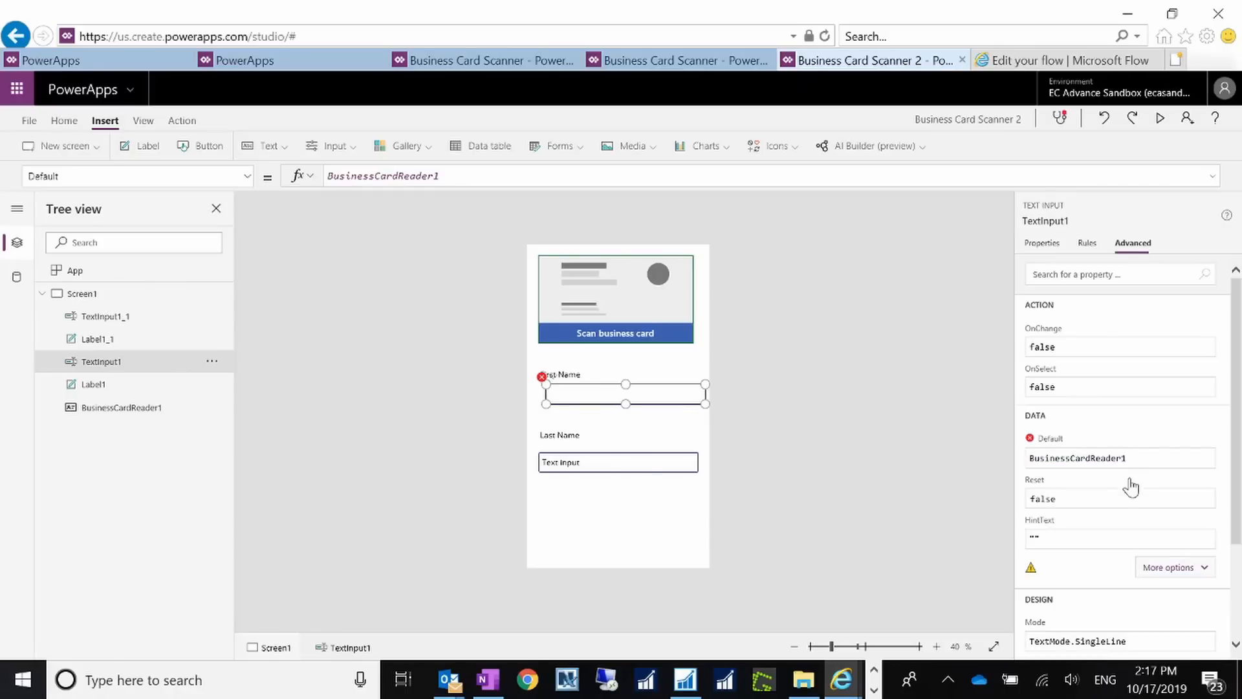
{"action": "left_click", "coordinate": [1142, 457]}
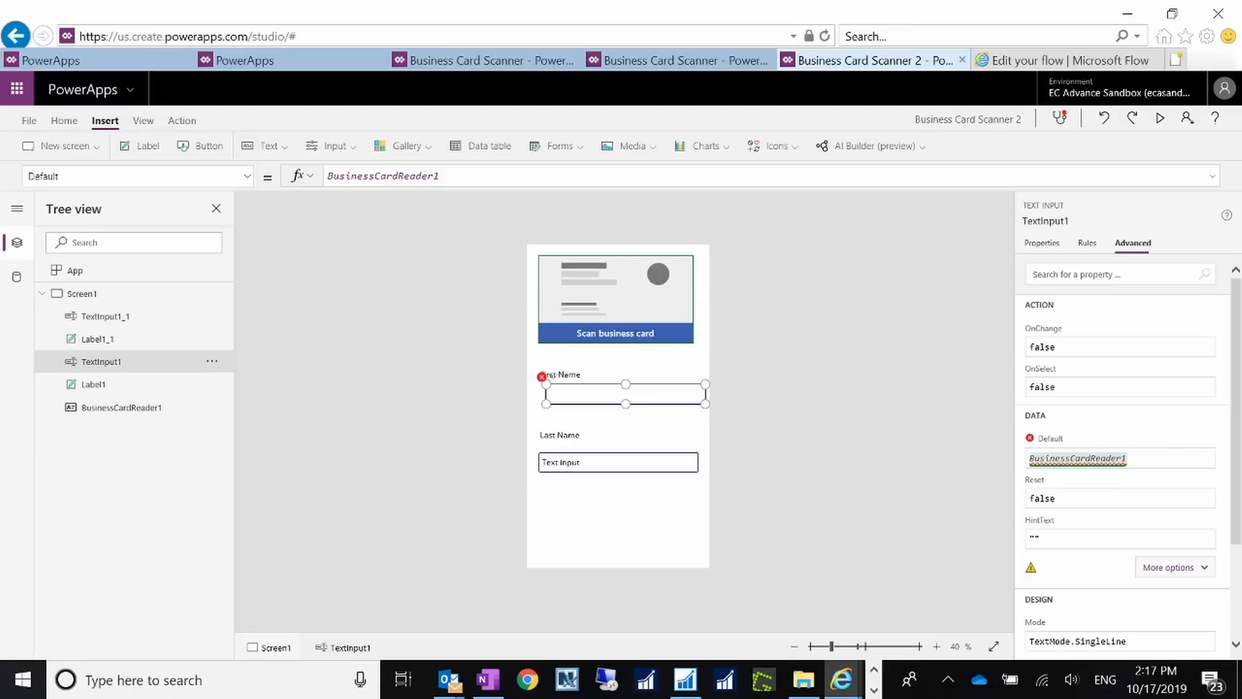
{"action": "left_click", "coordinate": [487, 175]}
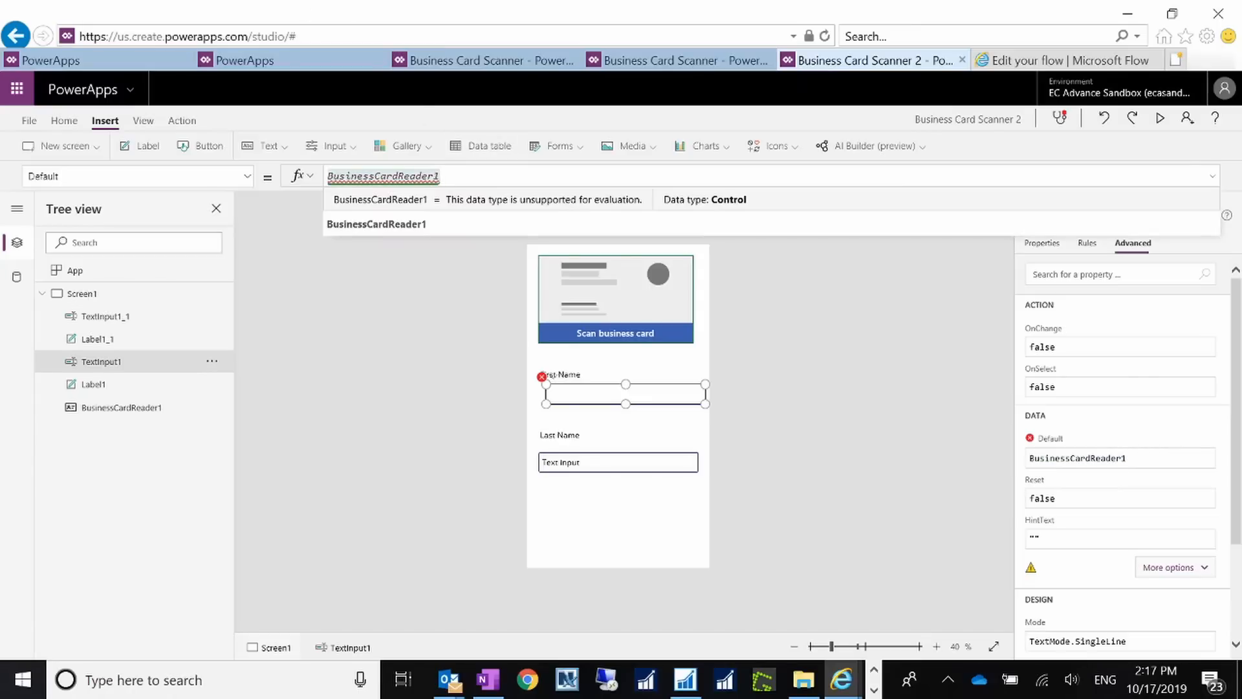
{"action": "type", "text": ".First"}
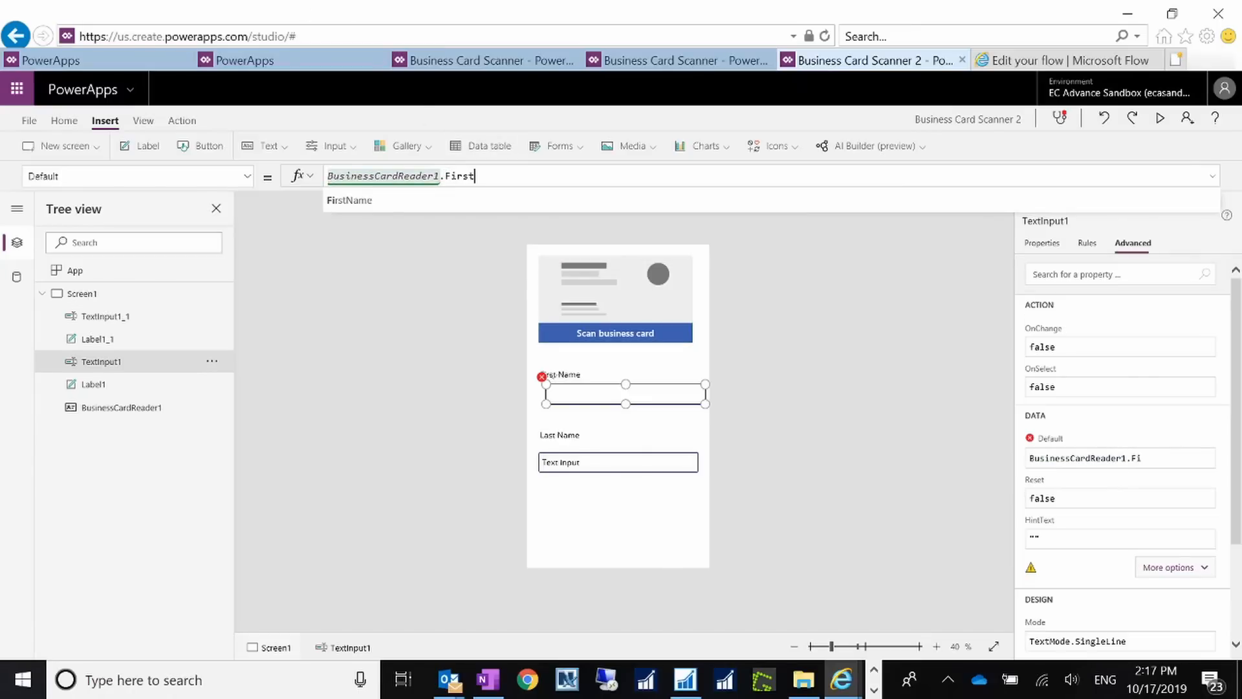
{"action": "type", "text": "Name"}
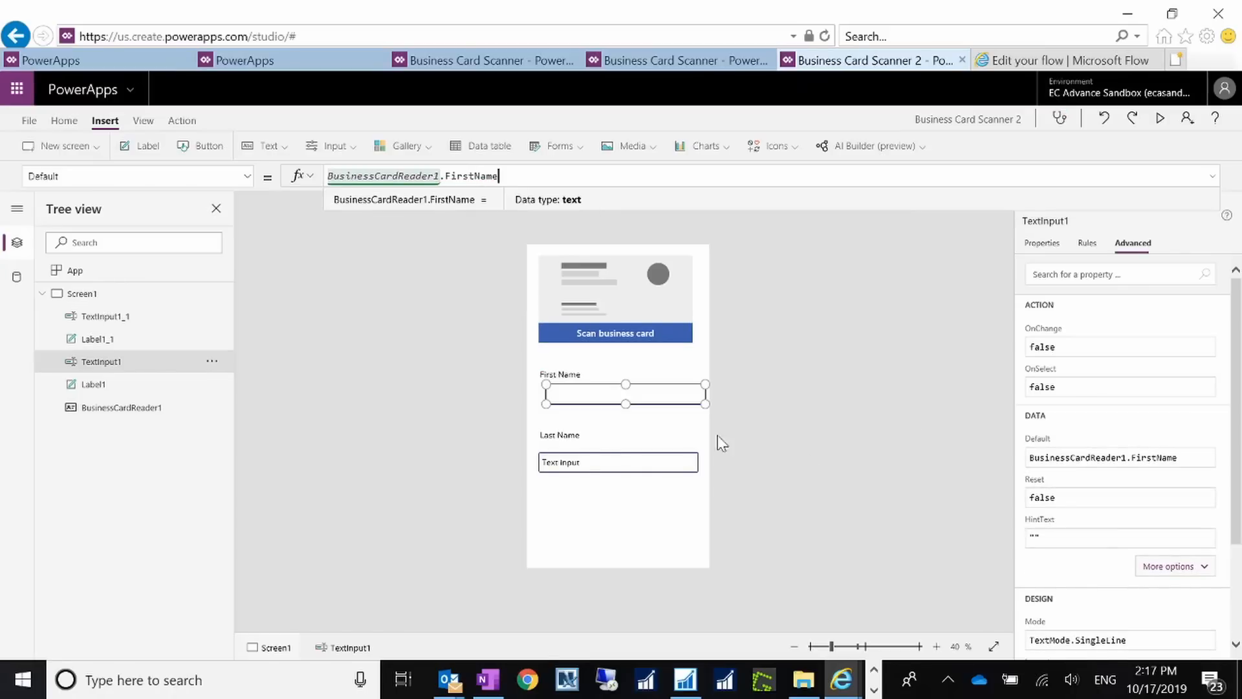
{"action": "left_click", "coordinate": [590, 461]}
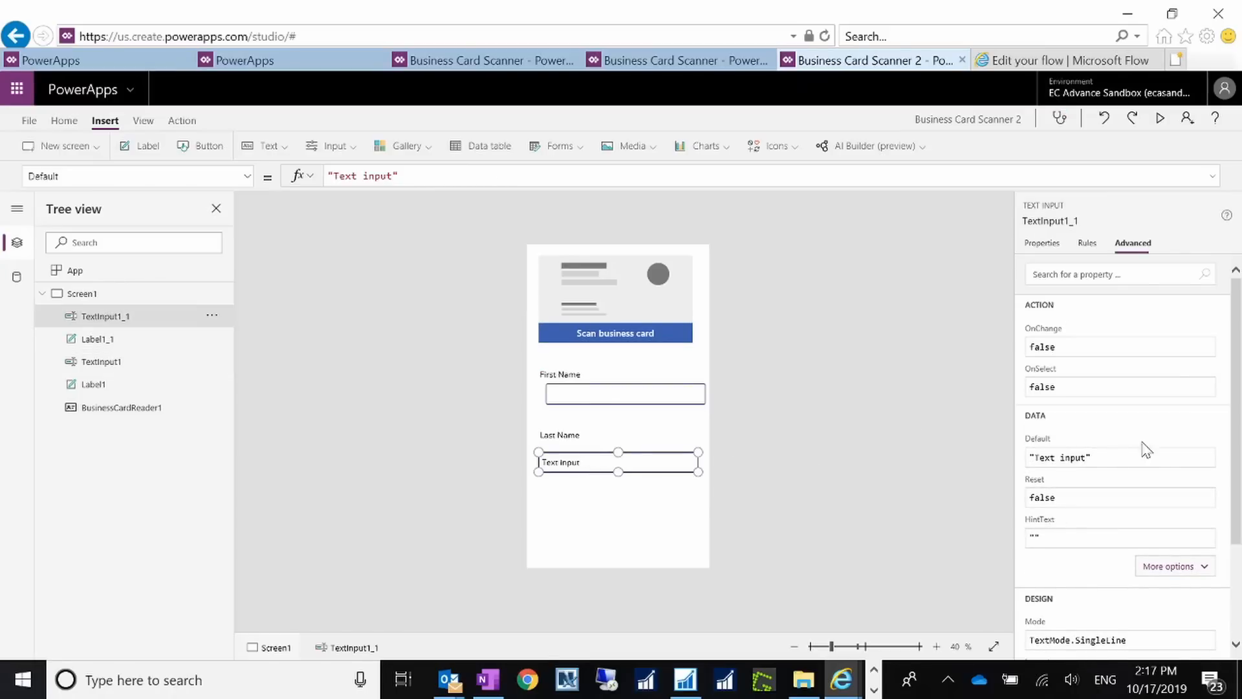
Step: Replace TextInput1_1's Default 'Text input' with BusinessCardReader1.LastName
{"action": "left_click", "coordinate": [1122, 462]}
{"action": "left_click_drag", "start_coordinate": [1123, 460], "coordinate": [972, 452]}
{"action": "type", "text": "Business"}
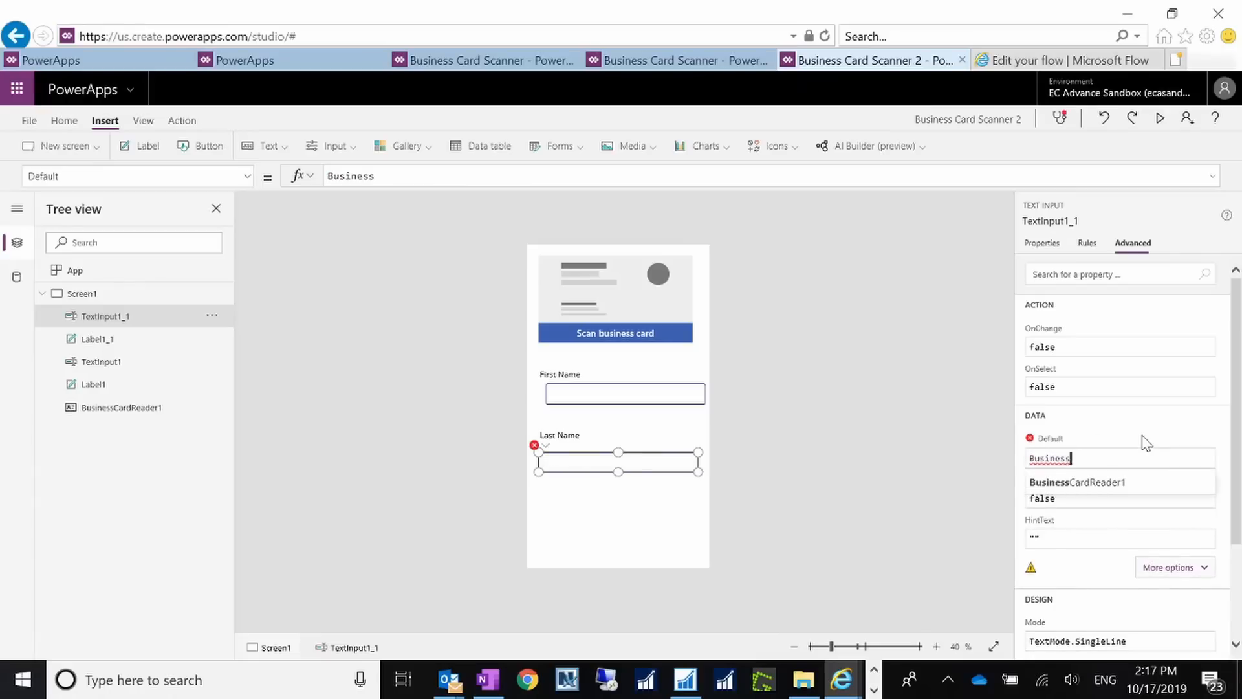
{"action": "key", "text": "Tab"}
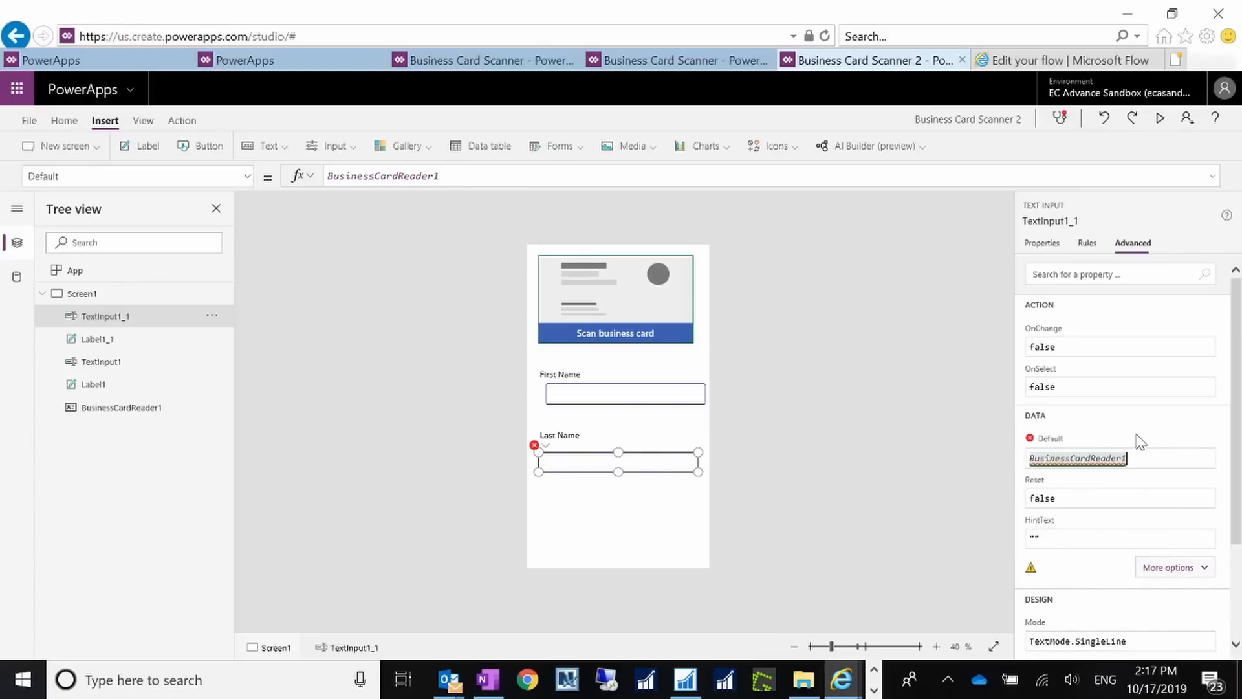
{"action": "left_click", "coordinate": [501, 176]}
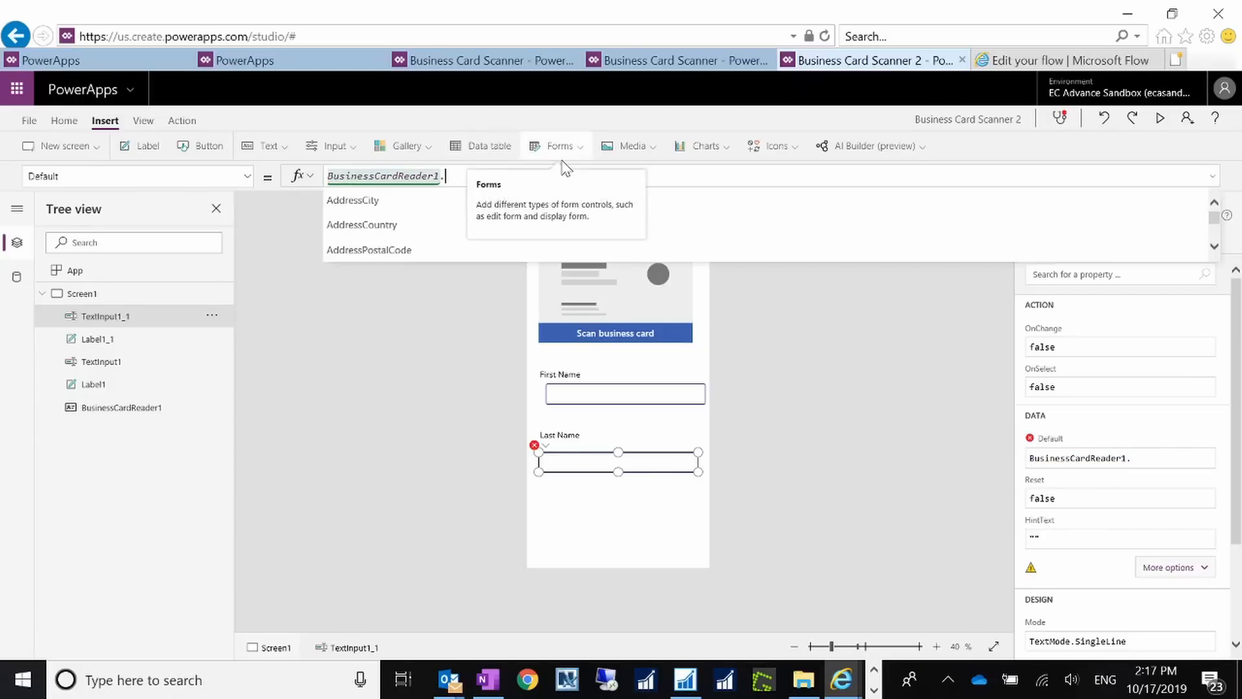
{"action": "type", "text": "LastName"}
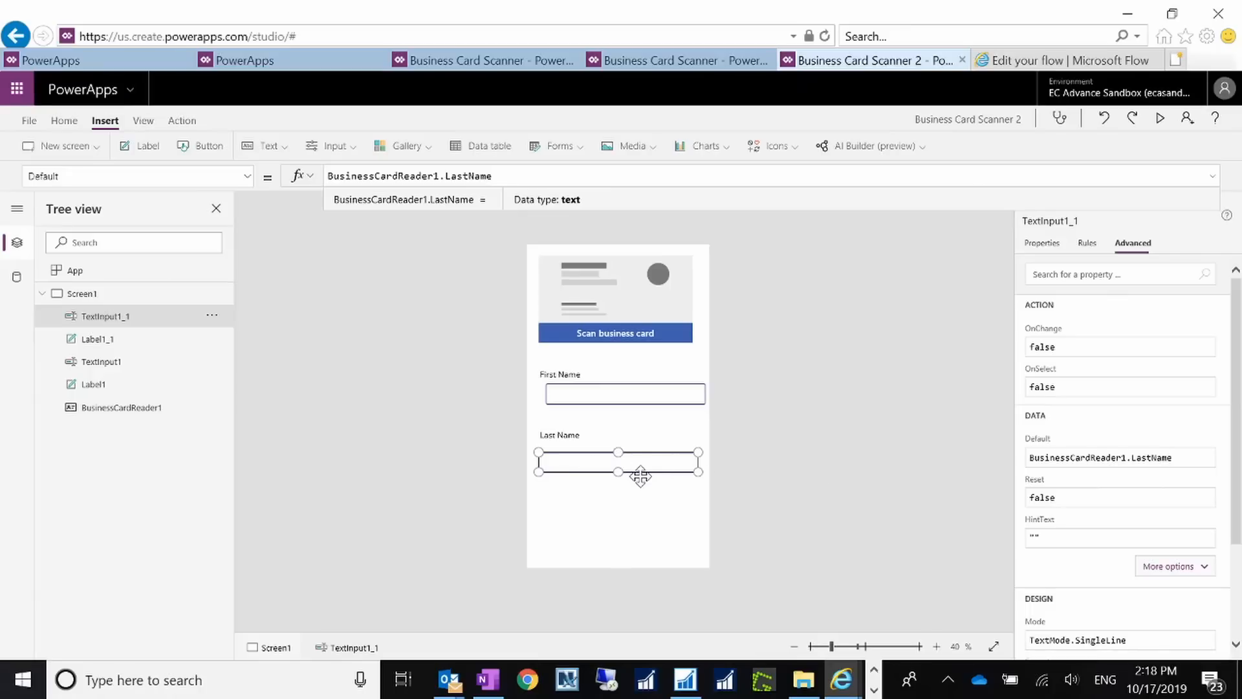
{"action": "left_click", "coordinate": [665, 541]}
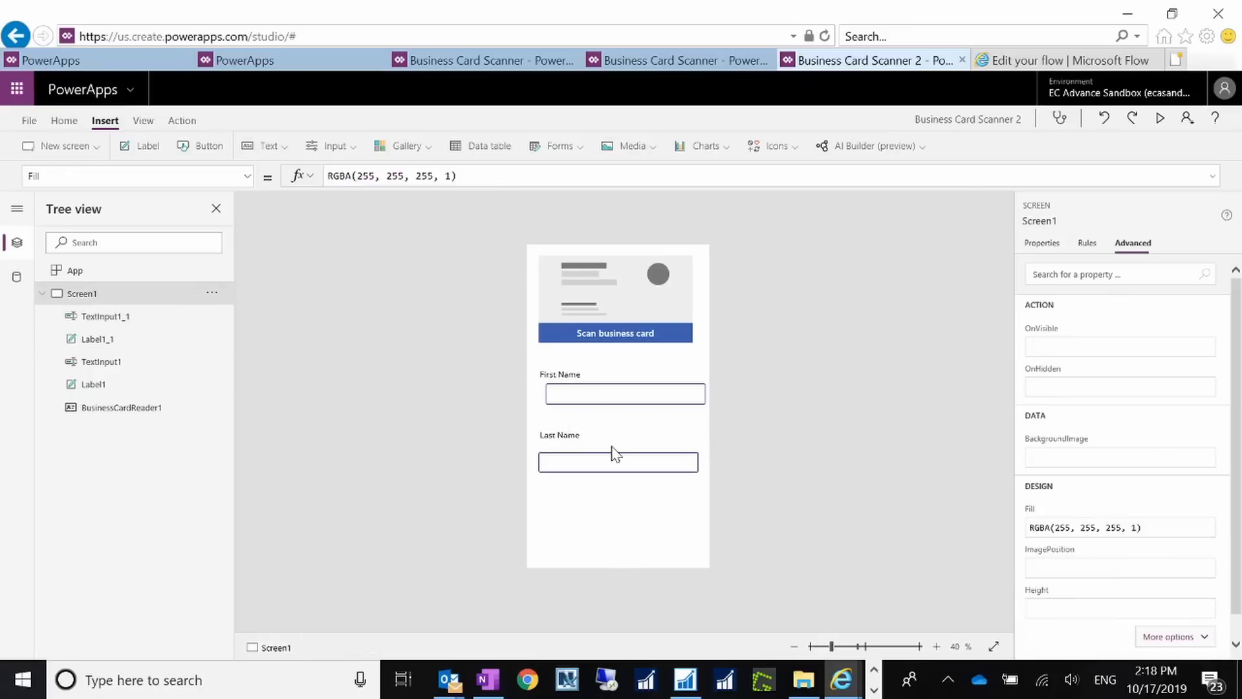
Step: Insert Button1 beneath the Last Name box and change its text to 'Create Lead'
{"action": "left_click", "coordinate": [202, 150]}
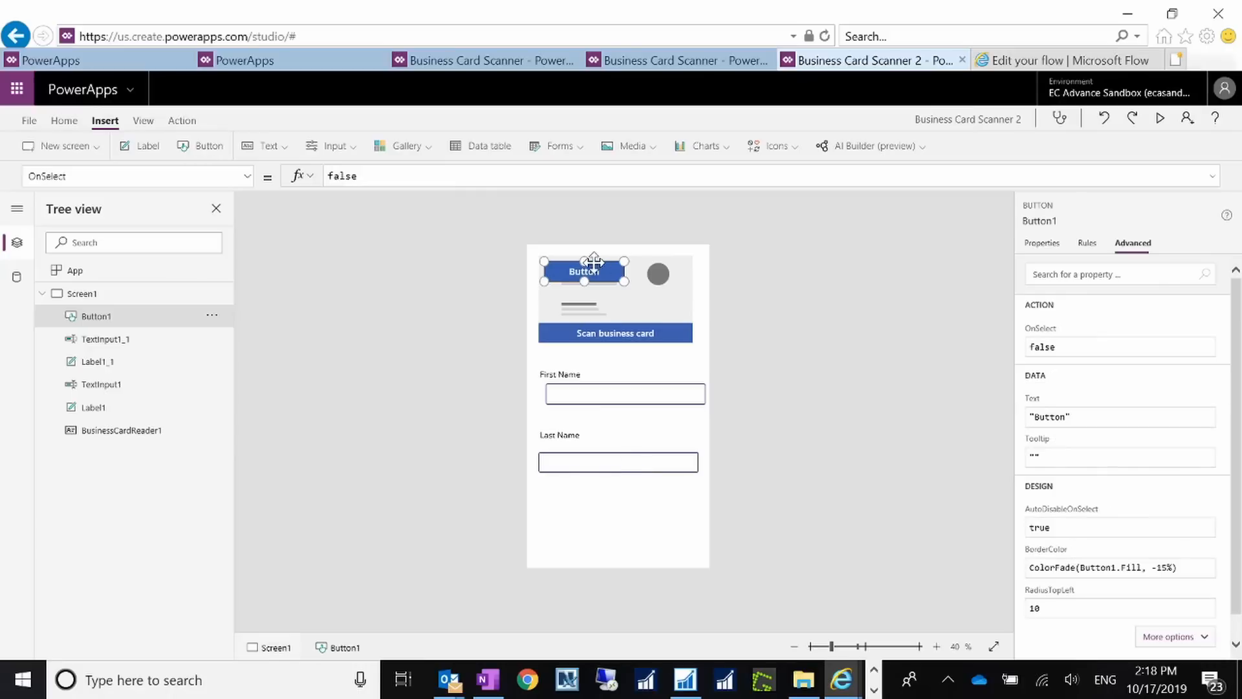
{"action": "left_click_drag", "start_coordinate": [602, 396], "coordinate": [627, 522]}
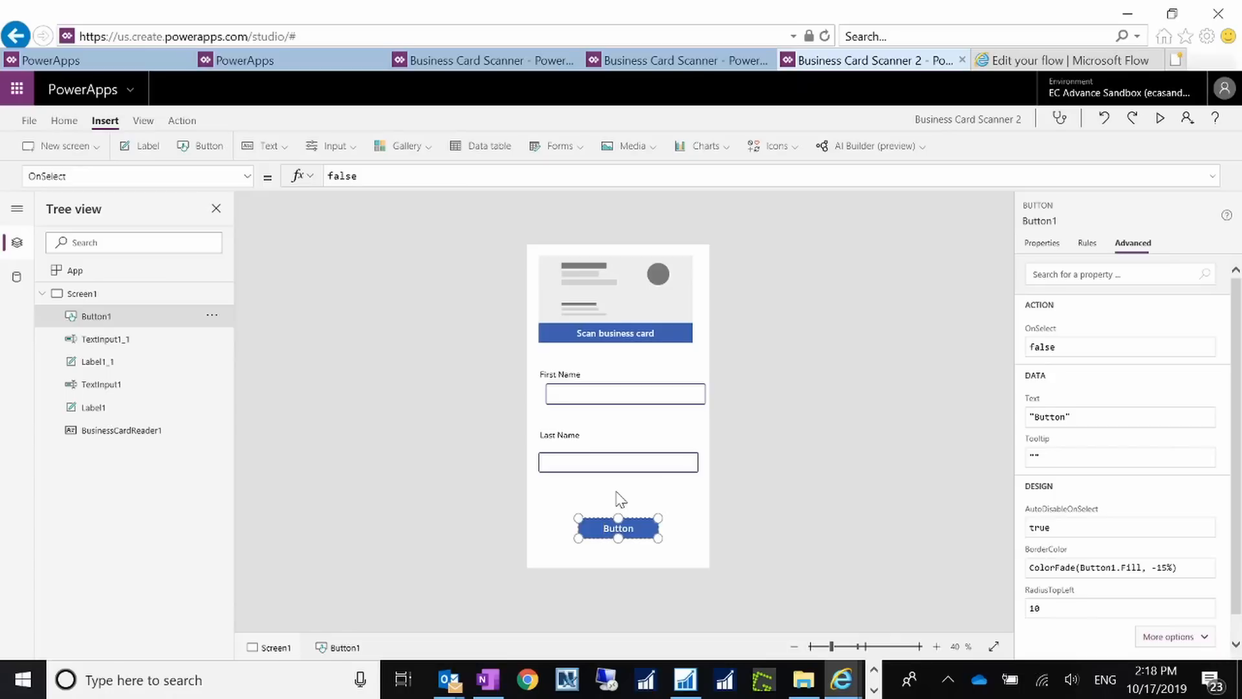
{"action": "type", "text": "Caret"}
{"action": "key", "text": "BackSpace"}
{"action": "key", "text": "BackSpace"}
{"action": "key", "text": "BackSpace"}
{"action": "key", "text": "BackSpace"}
{"action": "type", "text": "reate"}
{"action": "key", "text": "Delete"}
{"action": "key", "text": "Delete"}
{"action": "key", "text": "Delete"}
{"action": "key", "text": "Delete"}
{"action": "key", "text": "Delete"}
{"action": "key", "text": "Delete"}
{"action": "type", "text": "Lead"}
Step: Show the Flows pane for Button1 from the Action tab
{"action": "left_click", "coordinate": [188, 123]}
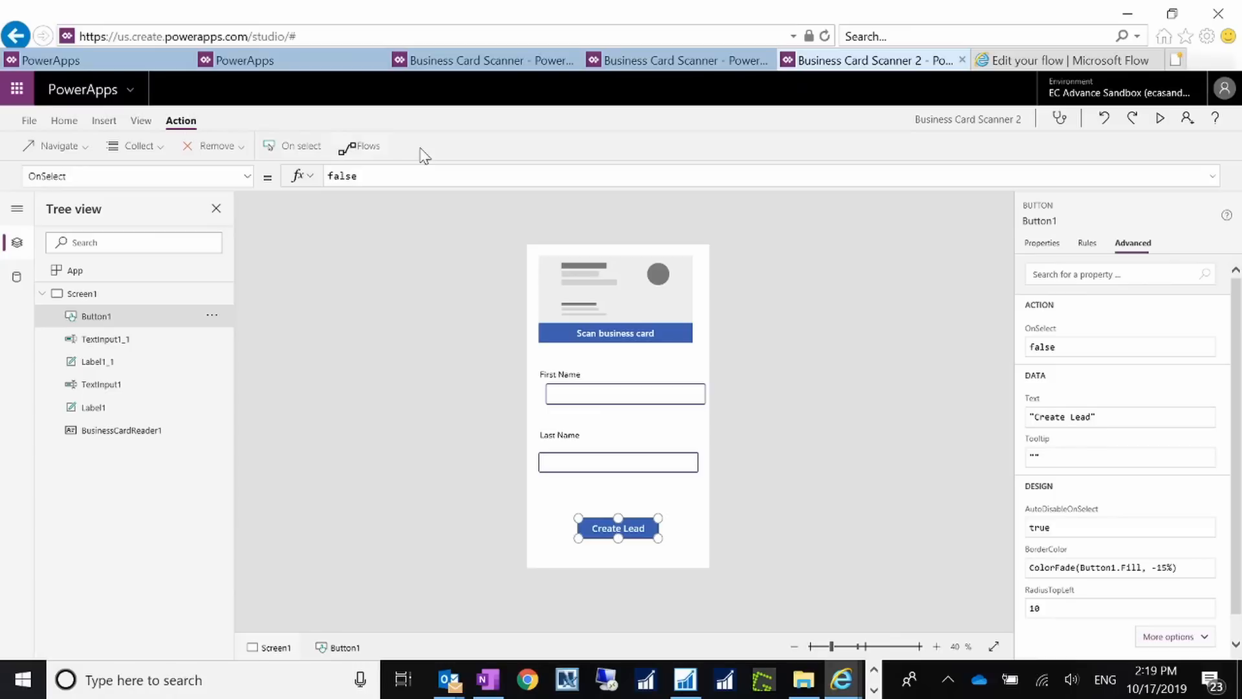
{"action": "left_click", "coordinate": [359, 150]}
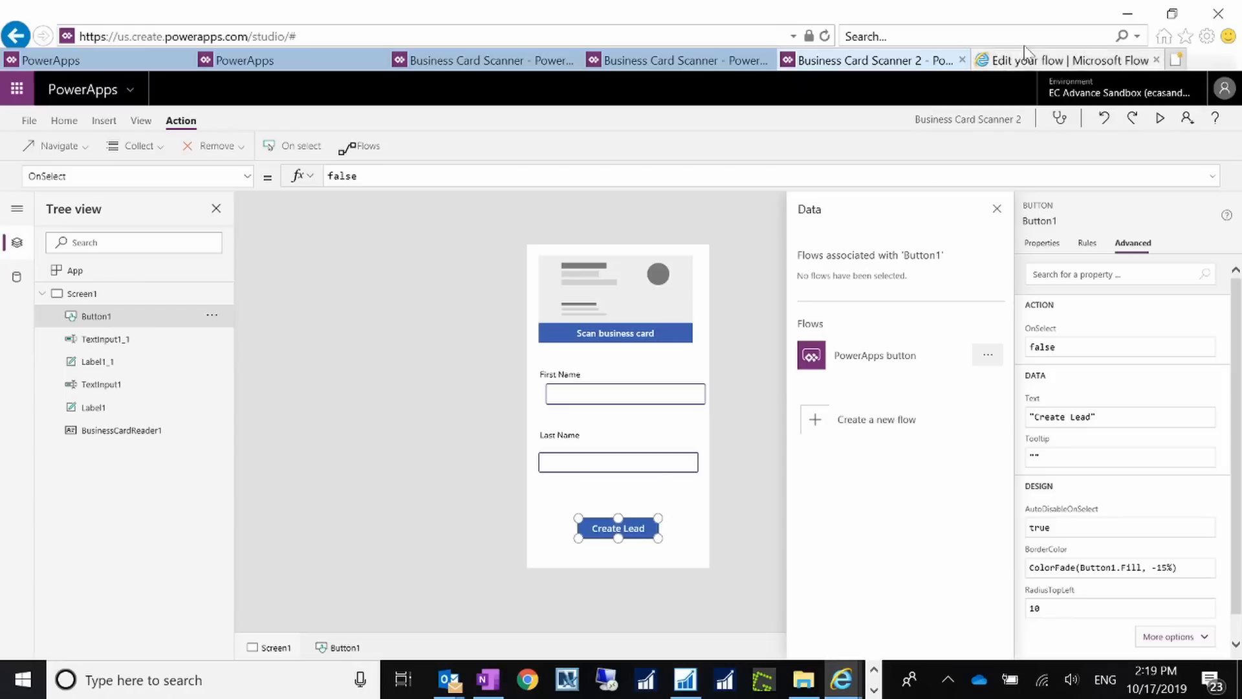
Step: Leave the unsaved flow editor for My flows, discarding the changes
{"action": "left_click", "coordinate": [1054, 61]}
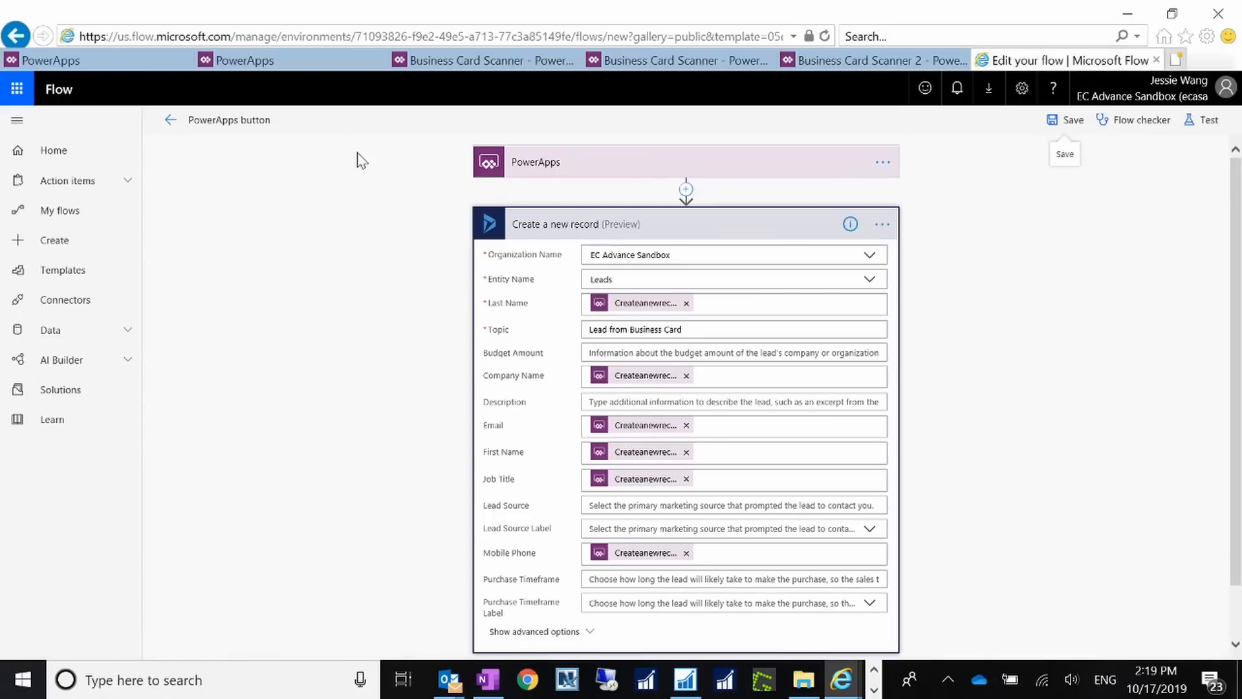
{"action": "left_click", "coordinate": [172, 121]}
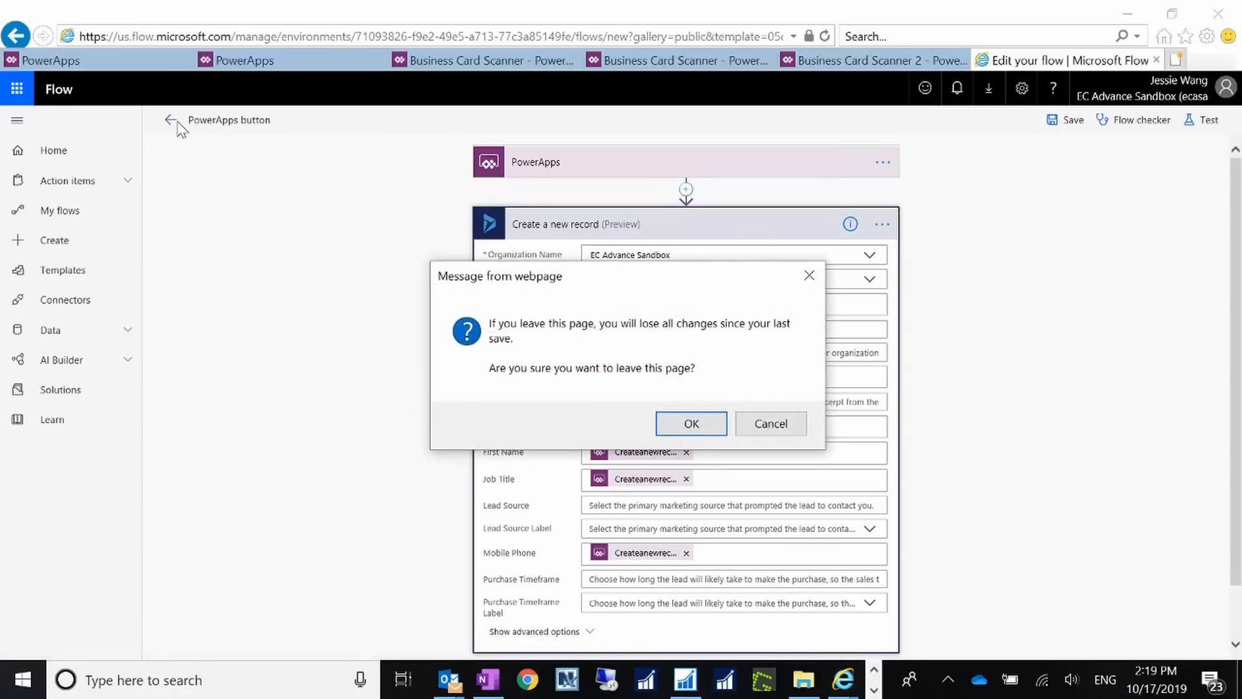
{"action": "left_click", "coordinate": [763, 430]}
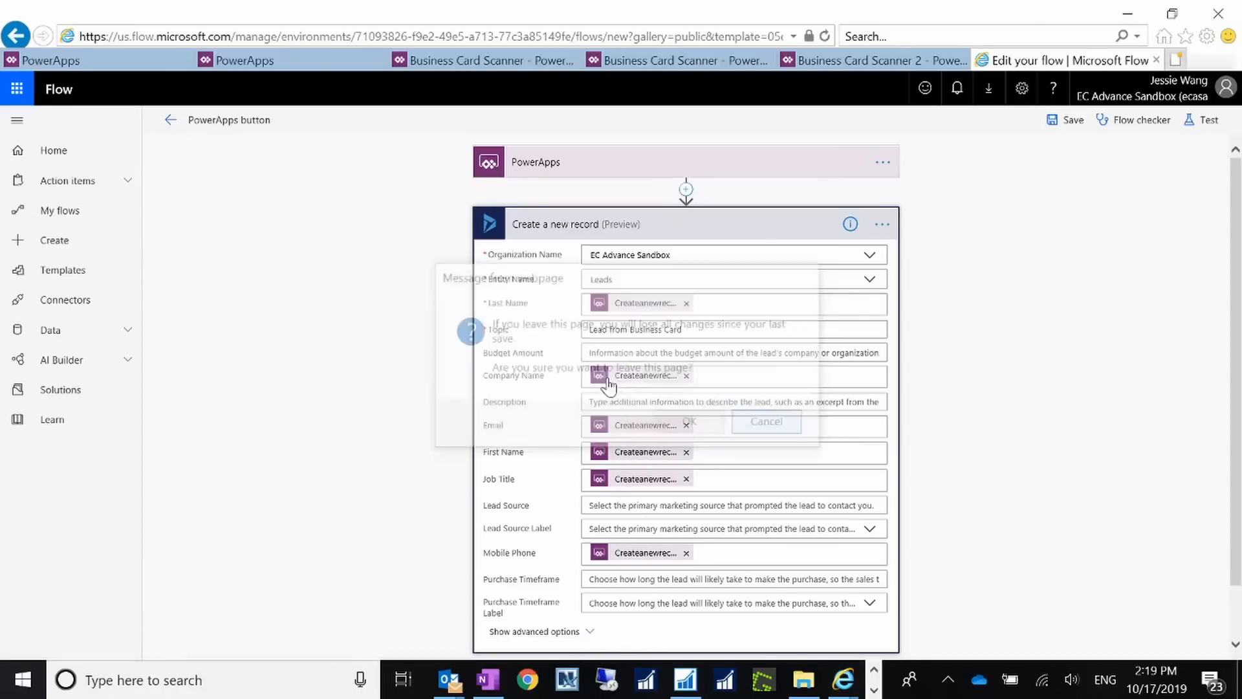
{"action": "left_click", "coordinate": [59, 211]}
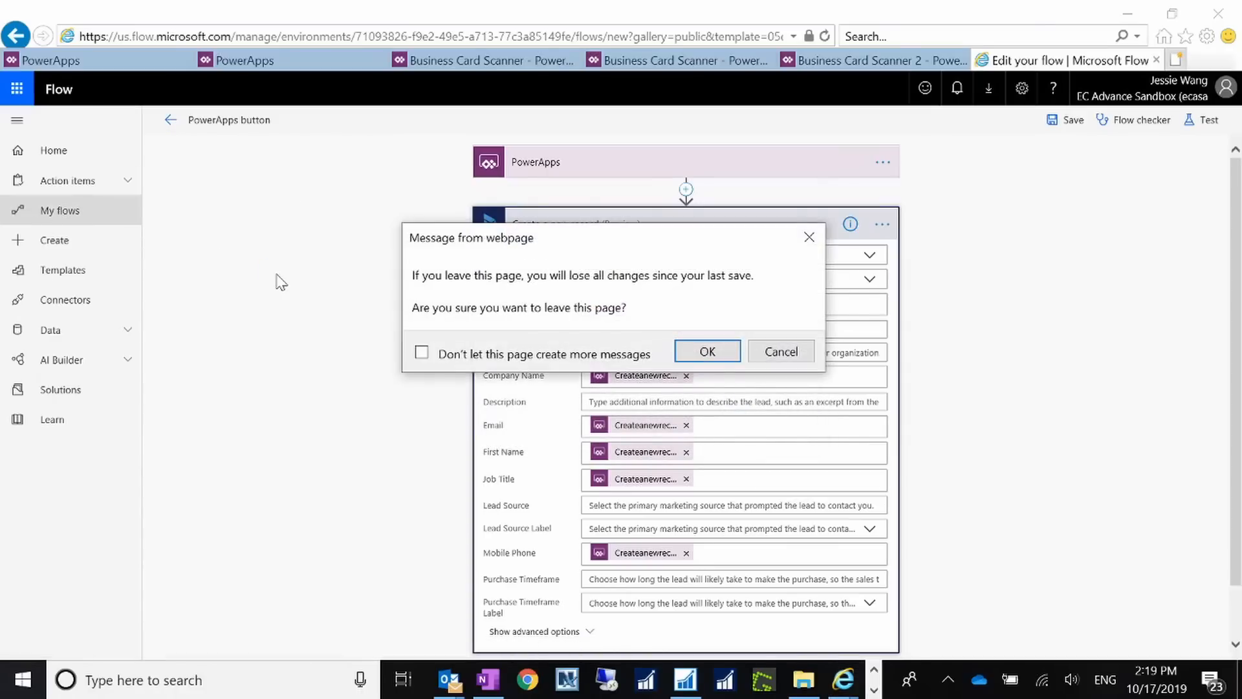
{"action": "left_click", "coordinate": [708, 351]}
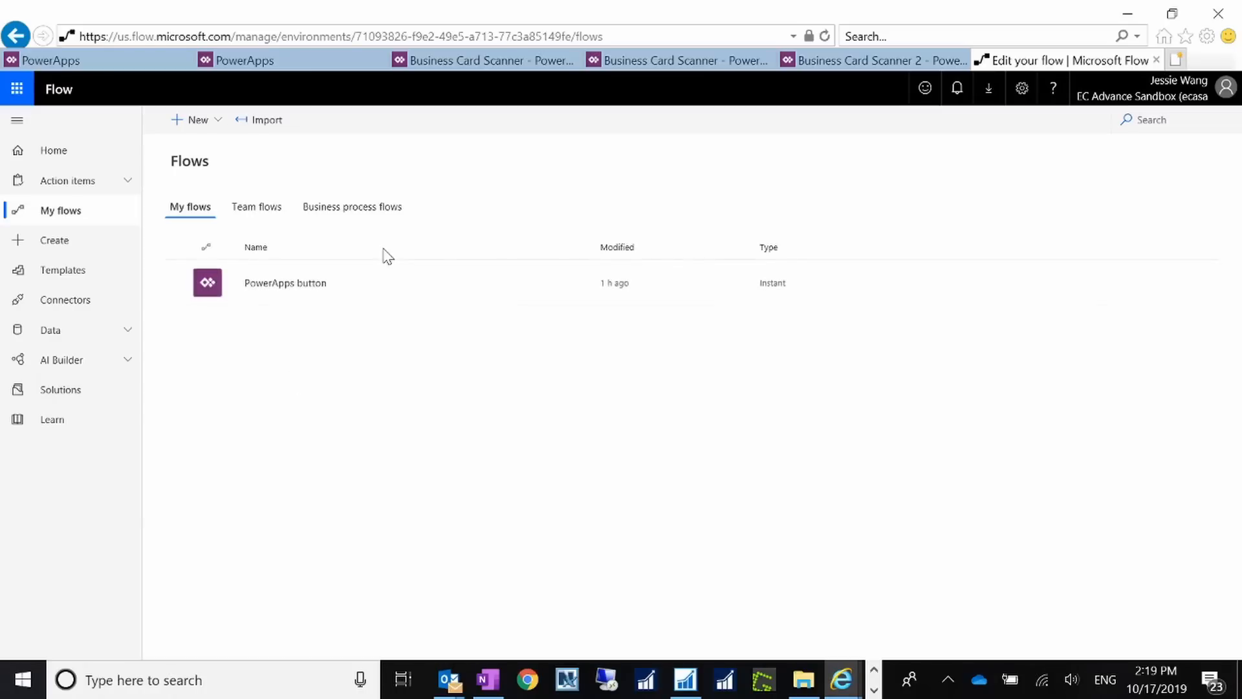
Step: Delete the PowerApps button flow so My flows is empty
{"action": "mouse_move", "coordinate": [416, 291]}
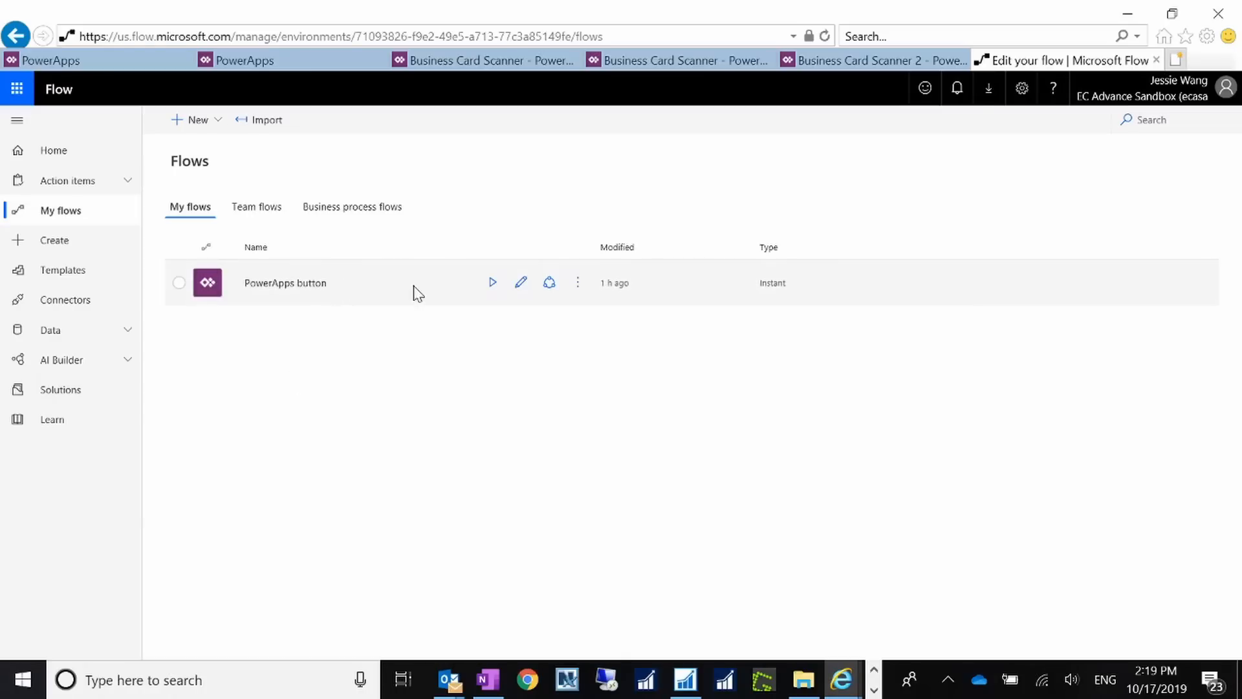
{"action": "left_click", "coordinate": [577, 297]}
{"action": "left_click", "coordinate": [577, 296]}
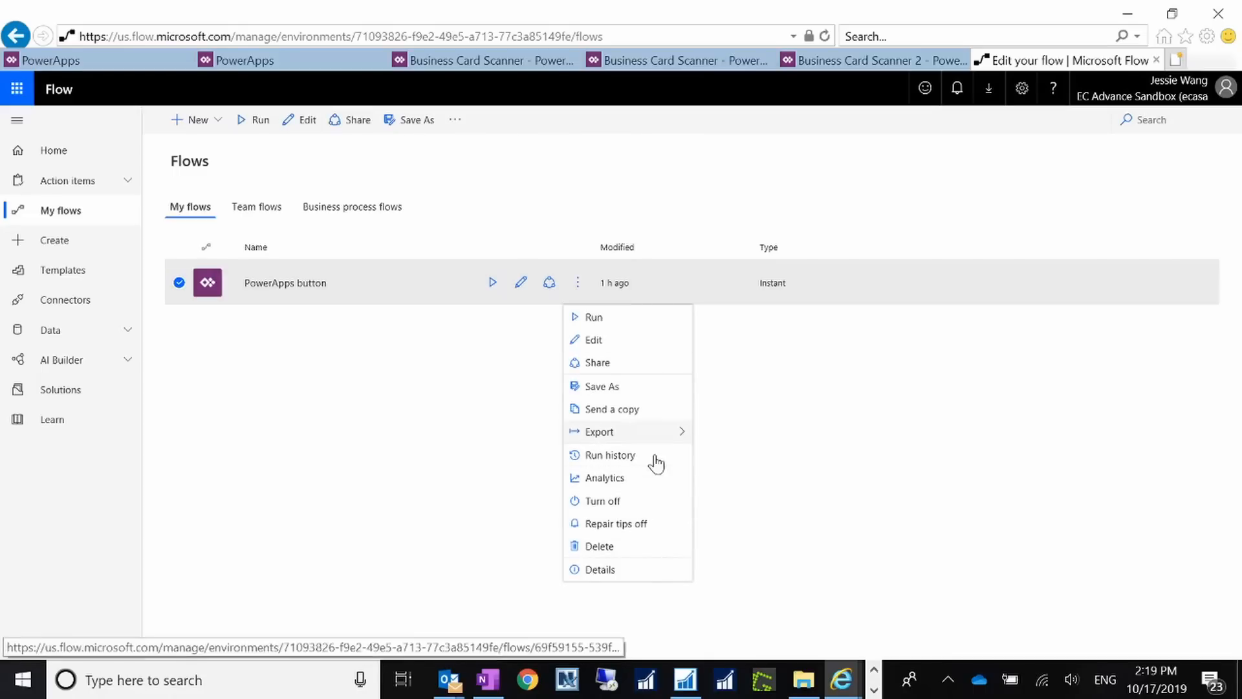
{"action": "left_click", "coordinate": [642, 547]}
{"action": "left_click", "coordinate": [739, 399]}
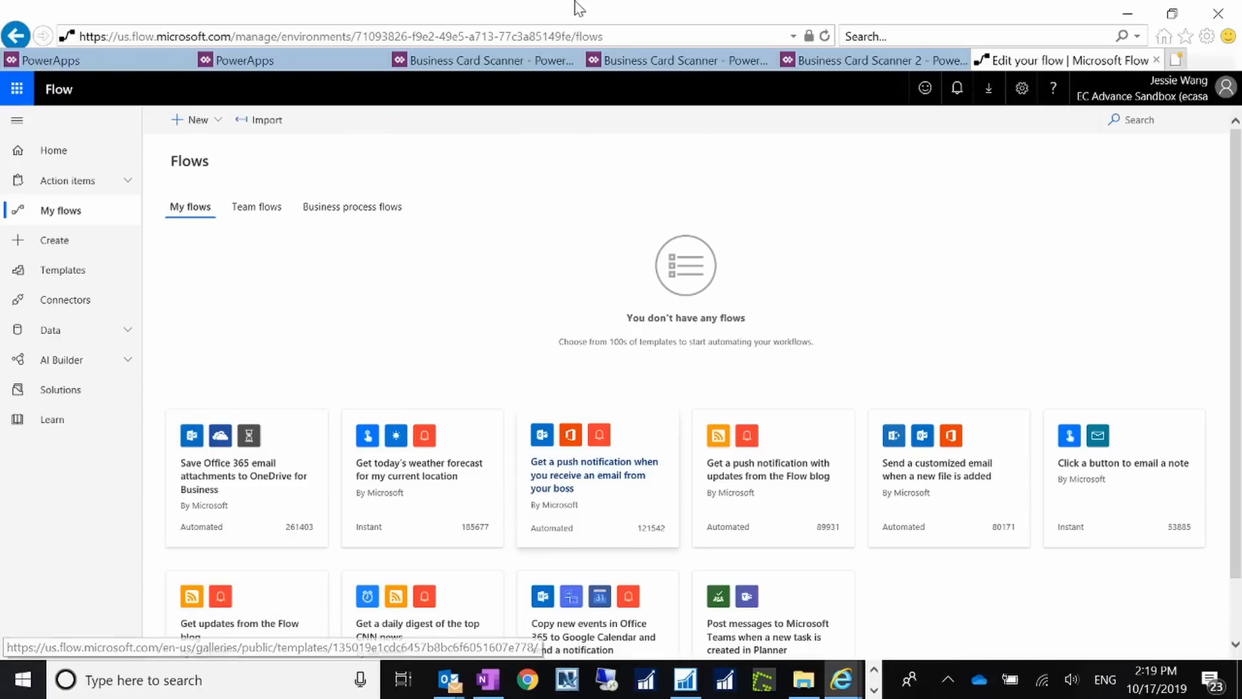
Step: Return to the Business Card Scanner 2 studio, whose Data pane offers 'Create a new flow'
{"action": "left_click", "coordinate": [306, 63]}
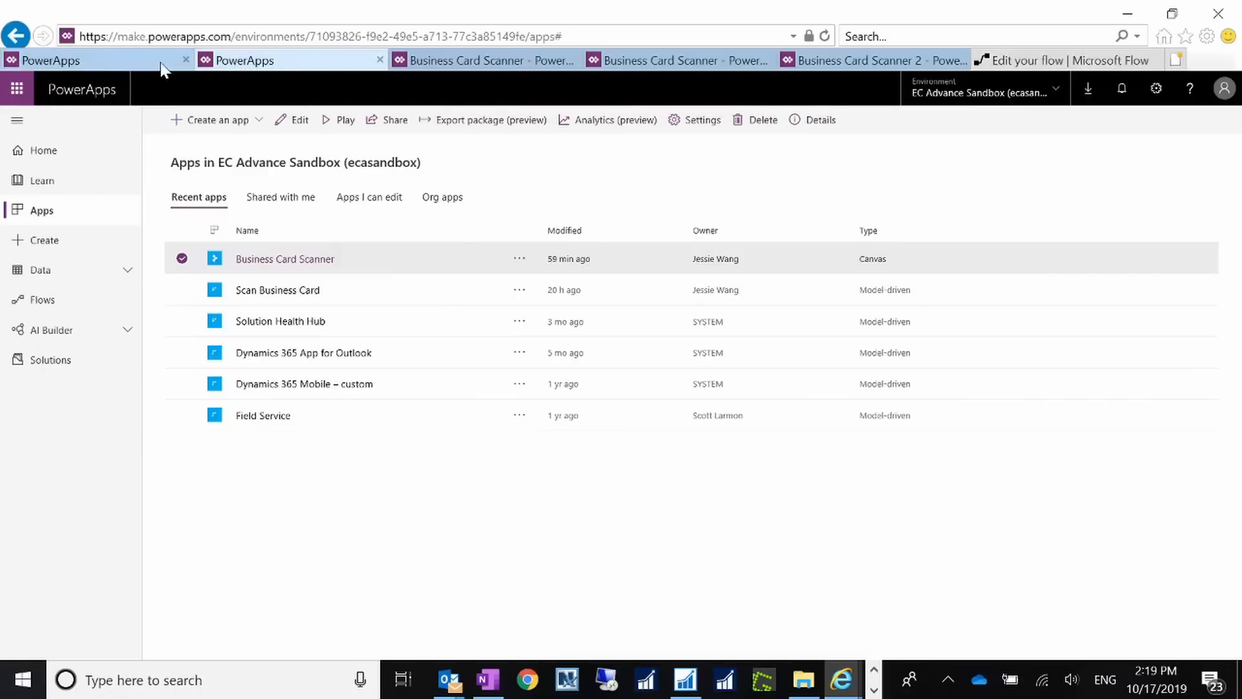
{"action": "left_click", "coordinate": [108, 63]}
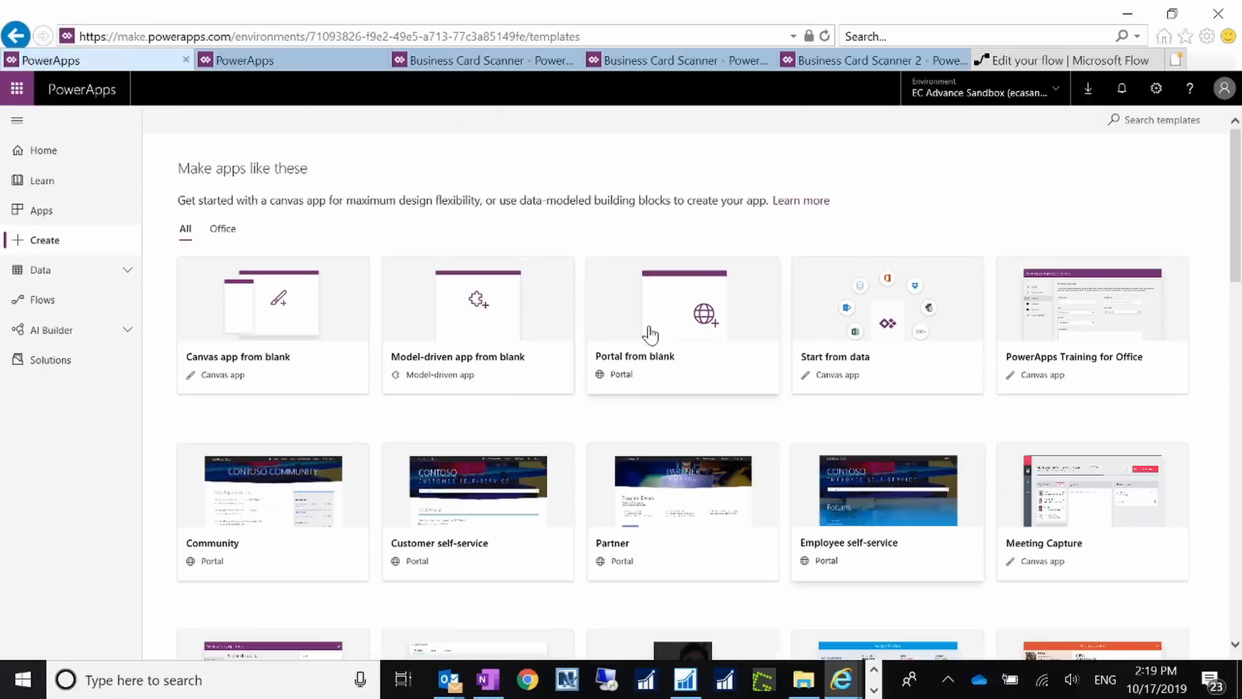
{"action": "left_click", "coordinate": [667, 62]}
{"action": "left_click", "coordinate": [517, 62]}
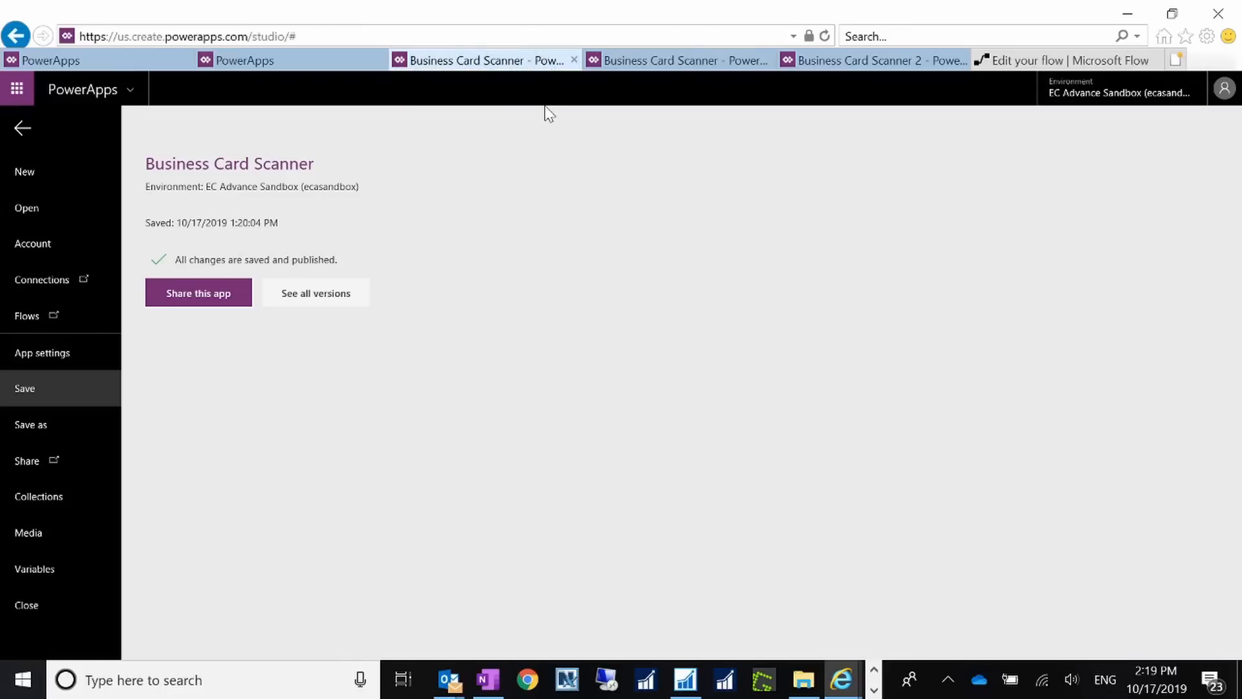
{"action": "left_click", "coordinate": [878, 67]}
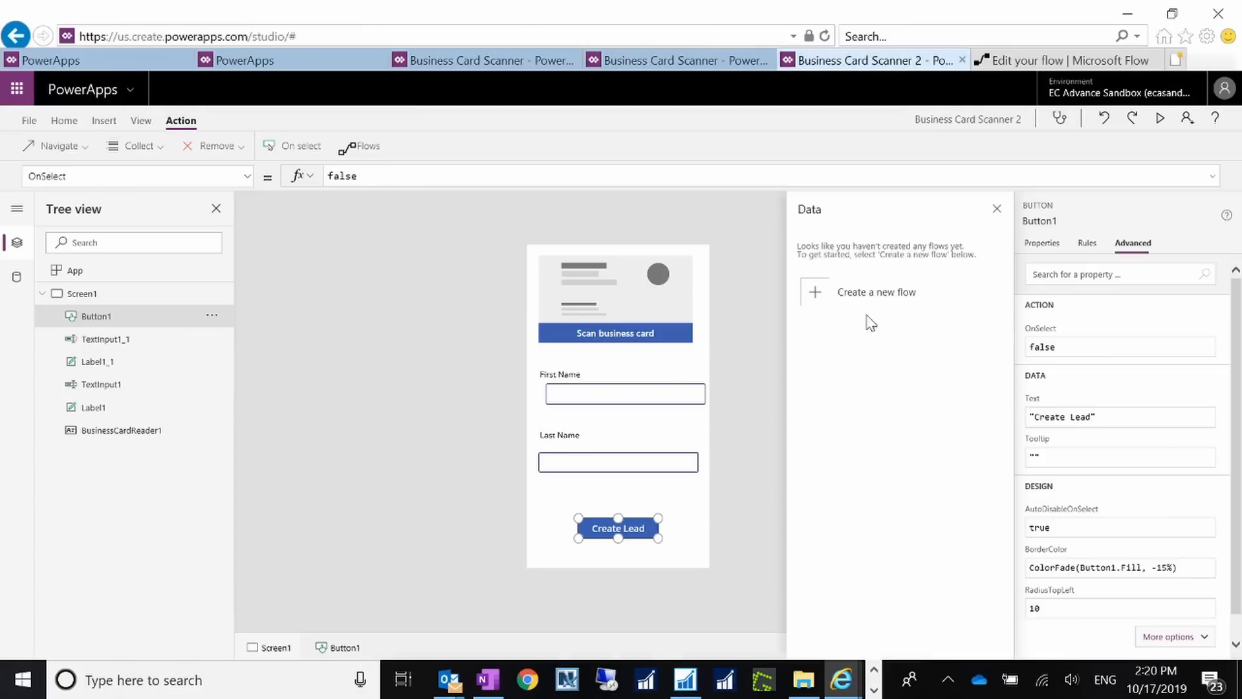
Step: Create a new flow from the 'PowerApps Button' template via New > Create from template
{"action": "left_click", "coordinate": [1053, 62]}
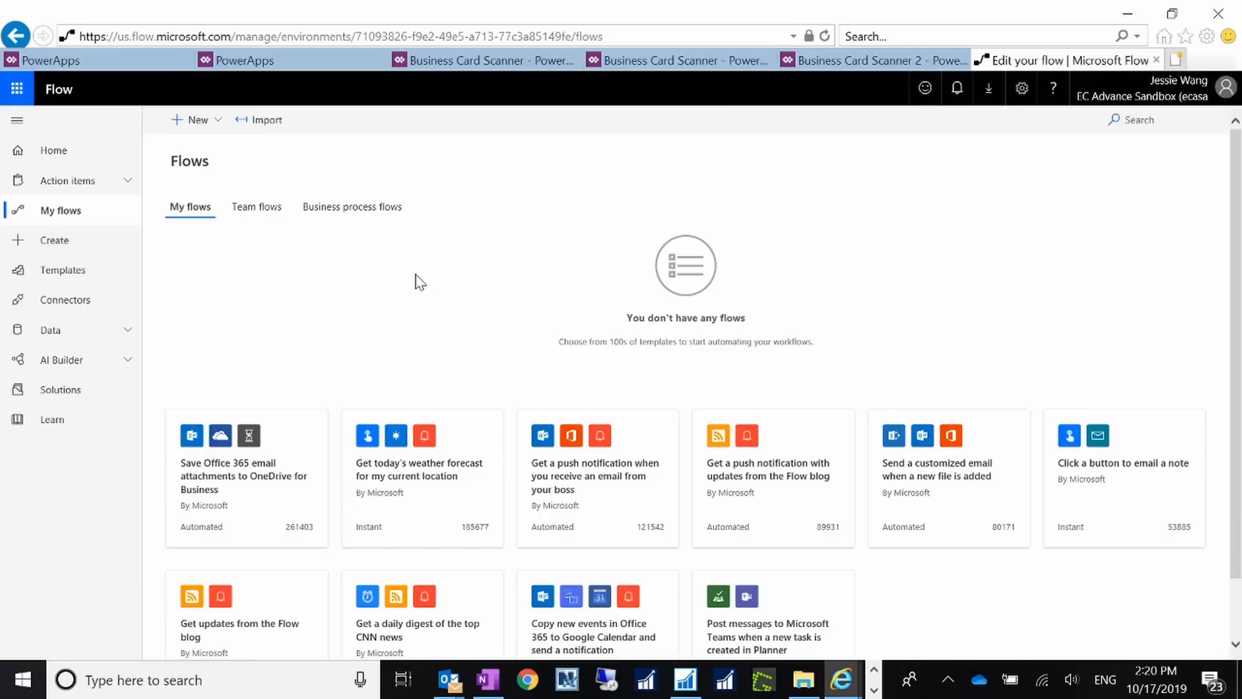
{"action": "left_click", "coordinate": [205, 123]}
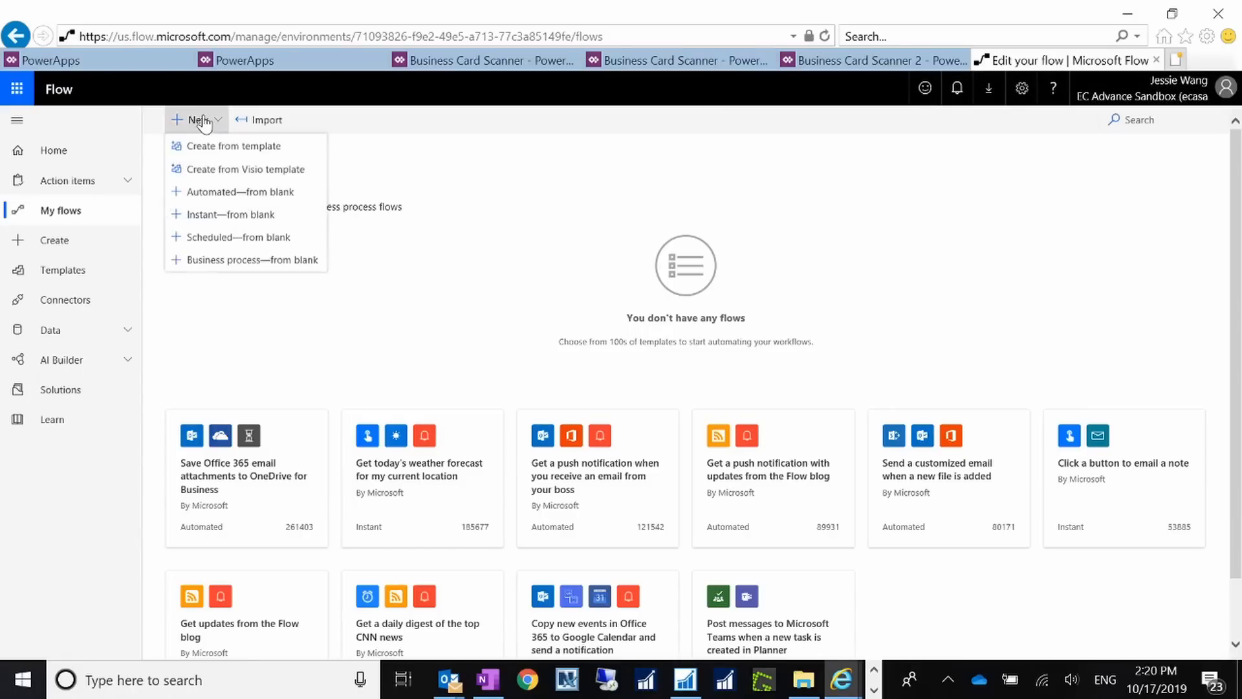
{"action": "left_click", "coordinate": [197, 146]}
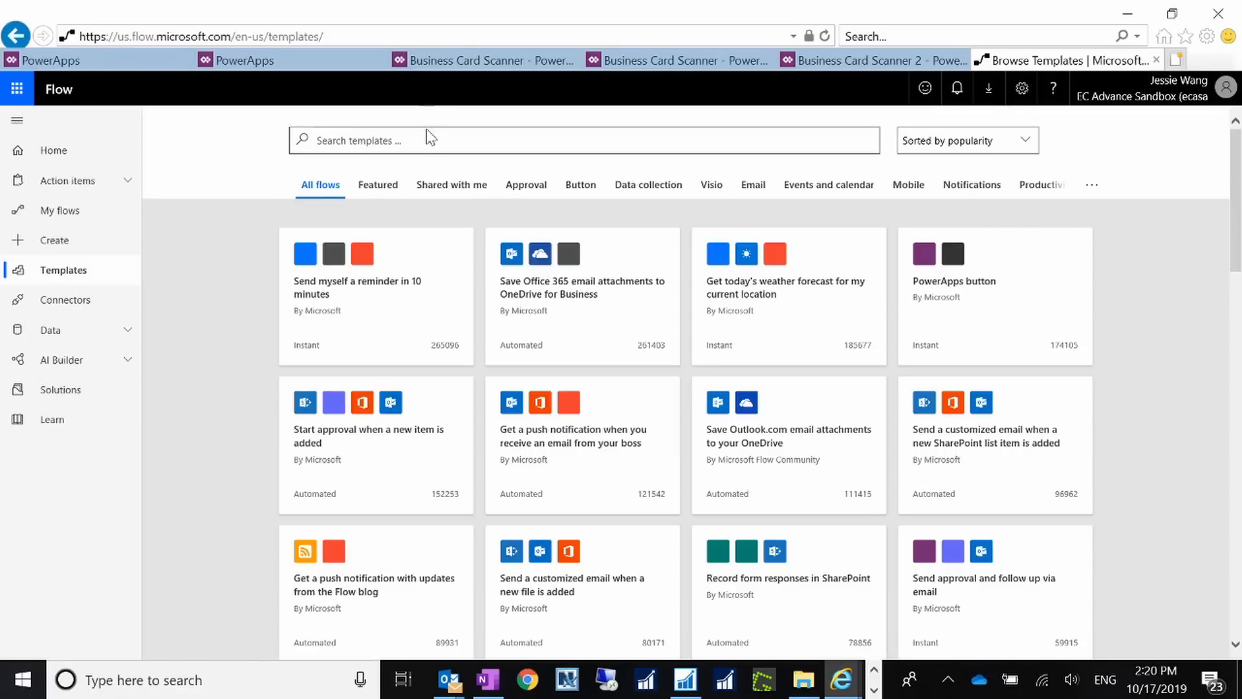
{"action": "left_click", "coordinate": [426, 137]}
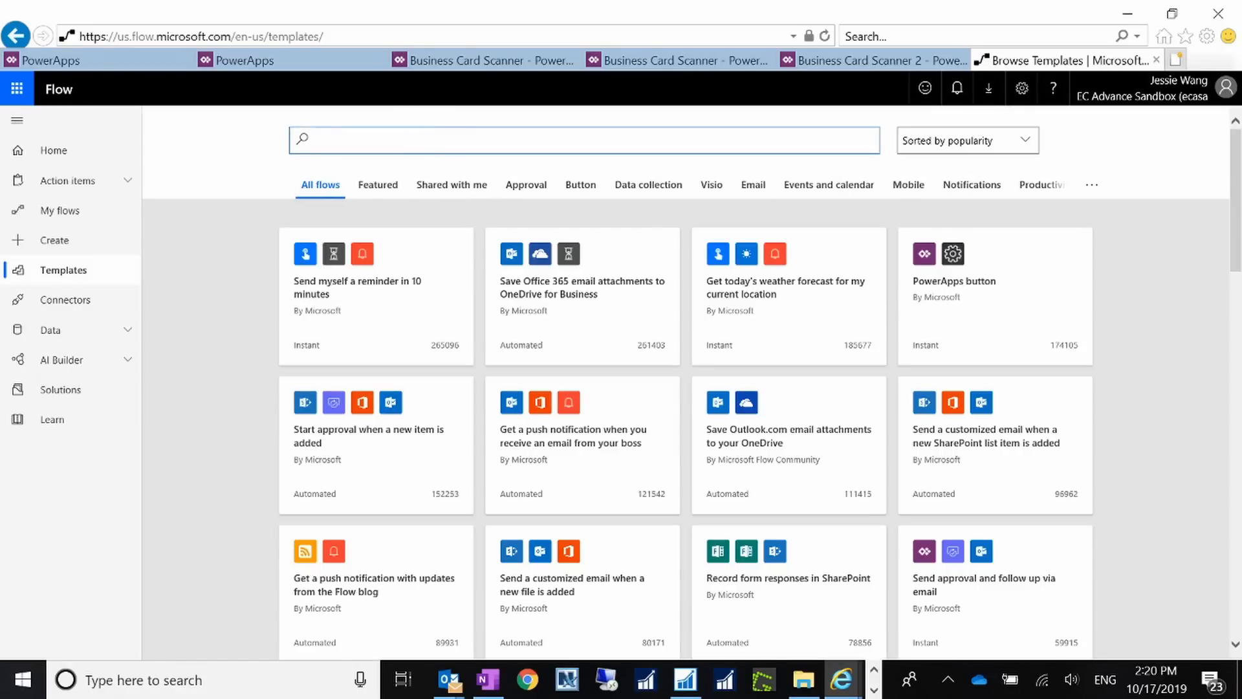
{"action": "type", "text": "PowerApps Button"}
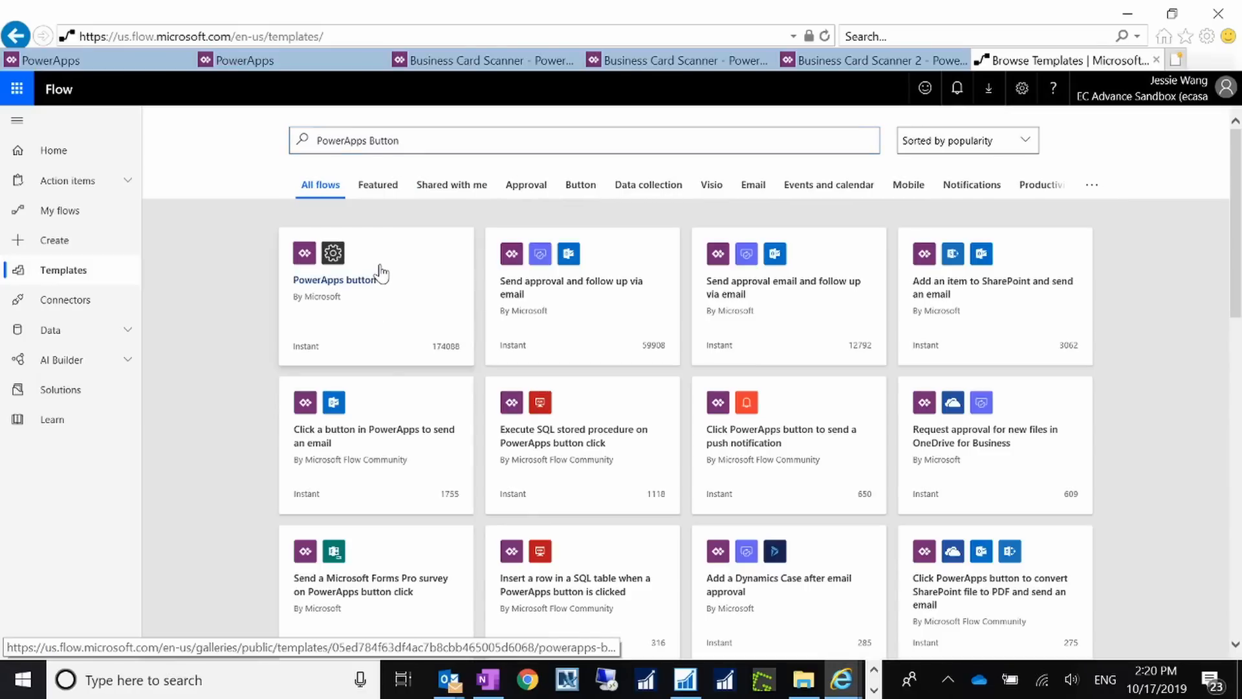
{"action": "left_click", "coordinate": [380, 271]}
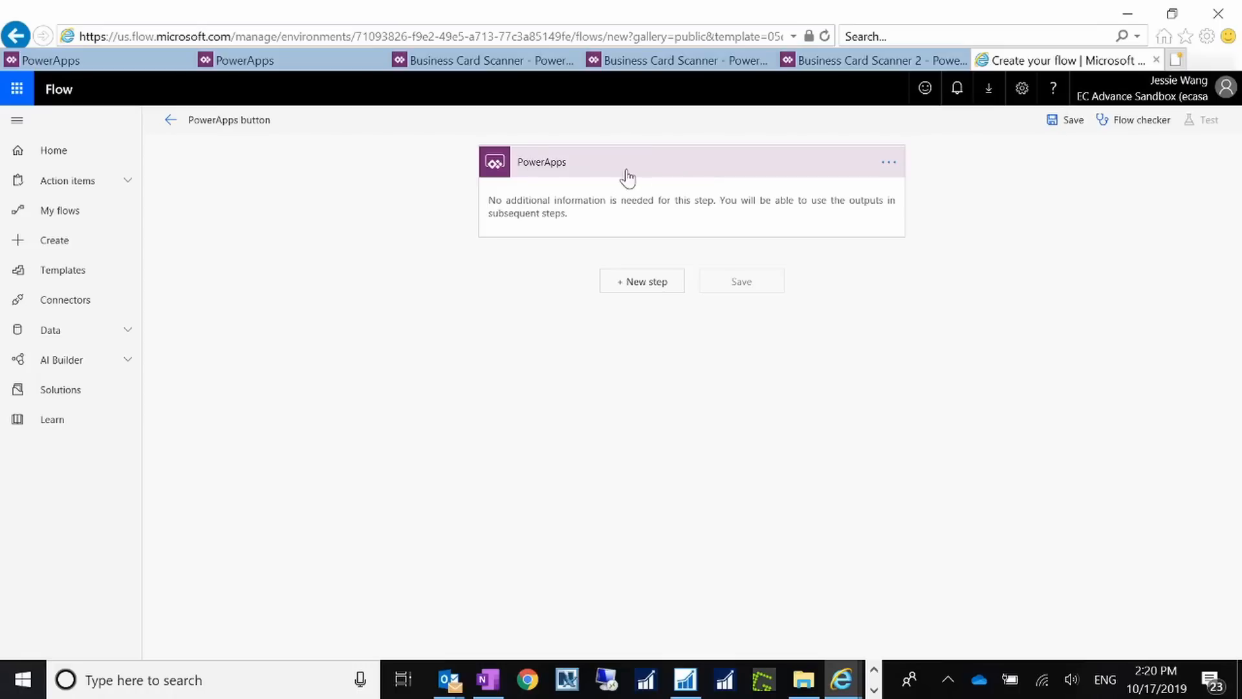
Step: Add a Dynamics 365 'Create a new record' step after the PowerApps trigger
{"action": "left_click", "coordinate": [657, 284]}
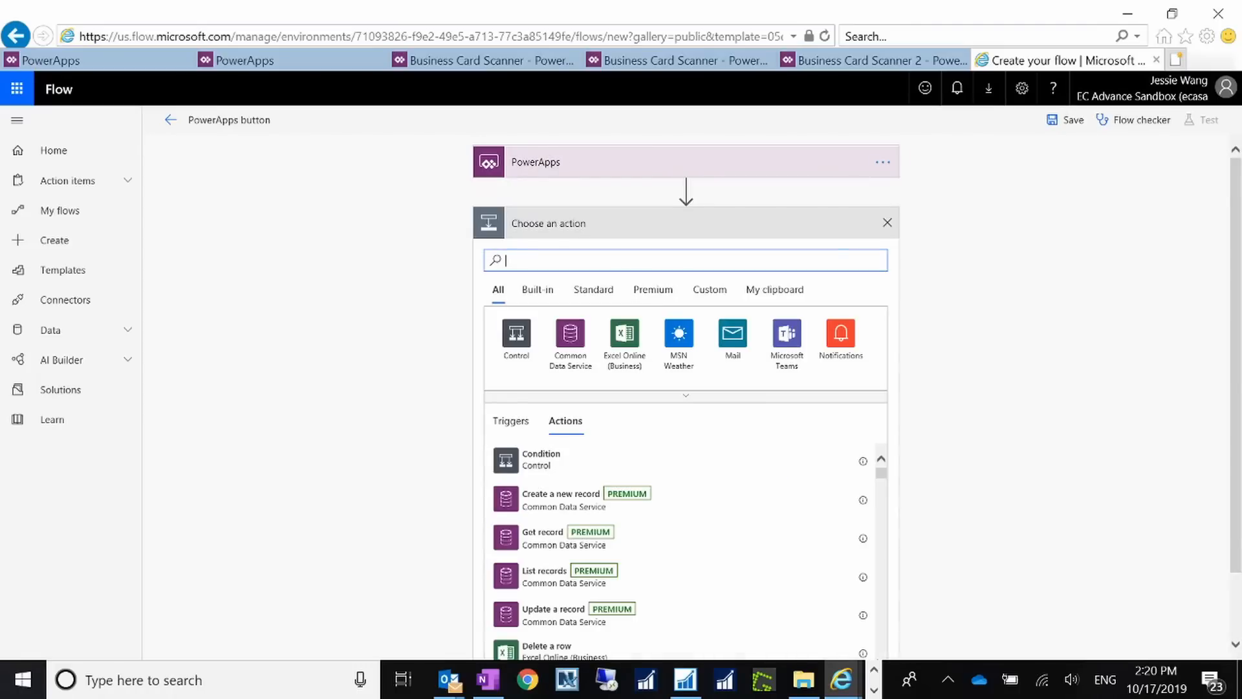
{"action": "type", "text": "Dynamics 365"}
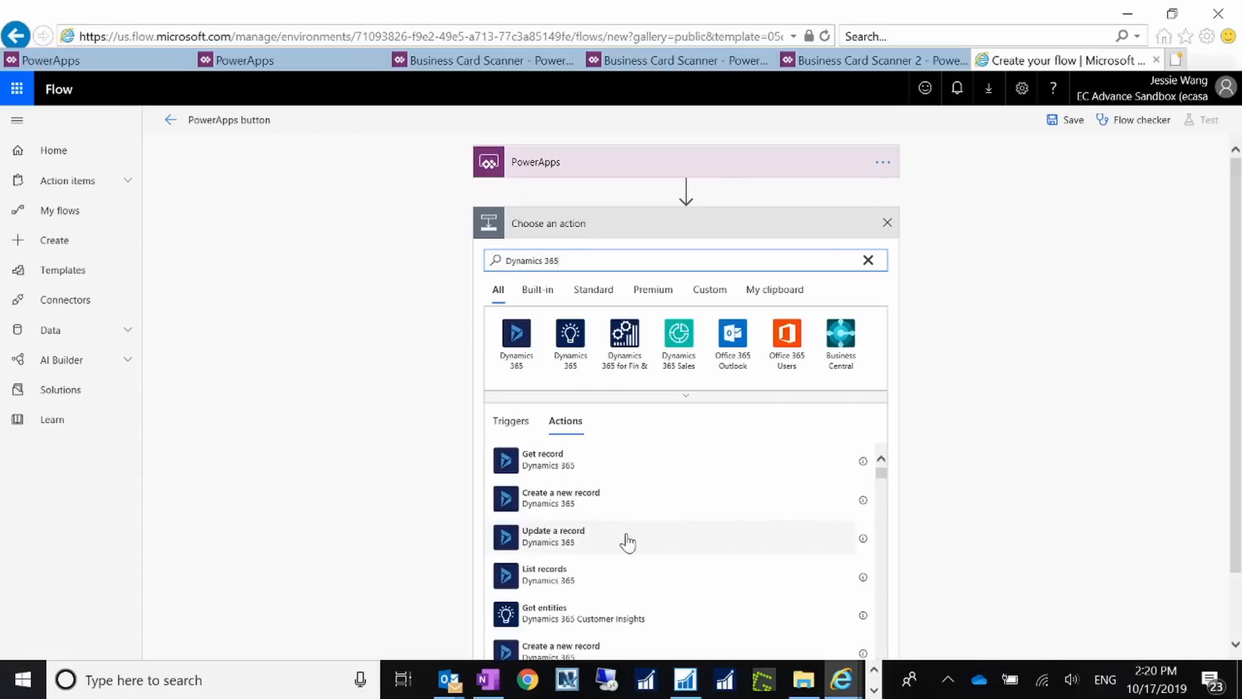
{"action": "left_click", "coordinate": [554, 508]}
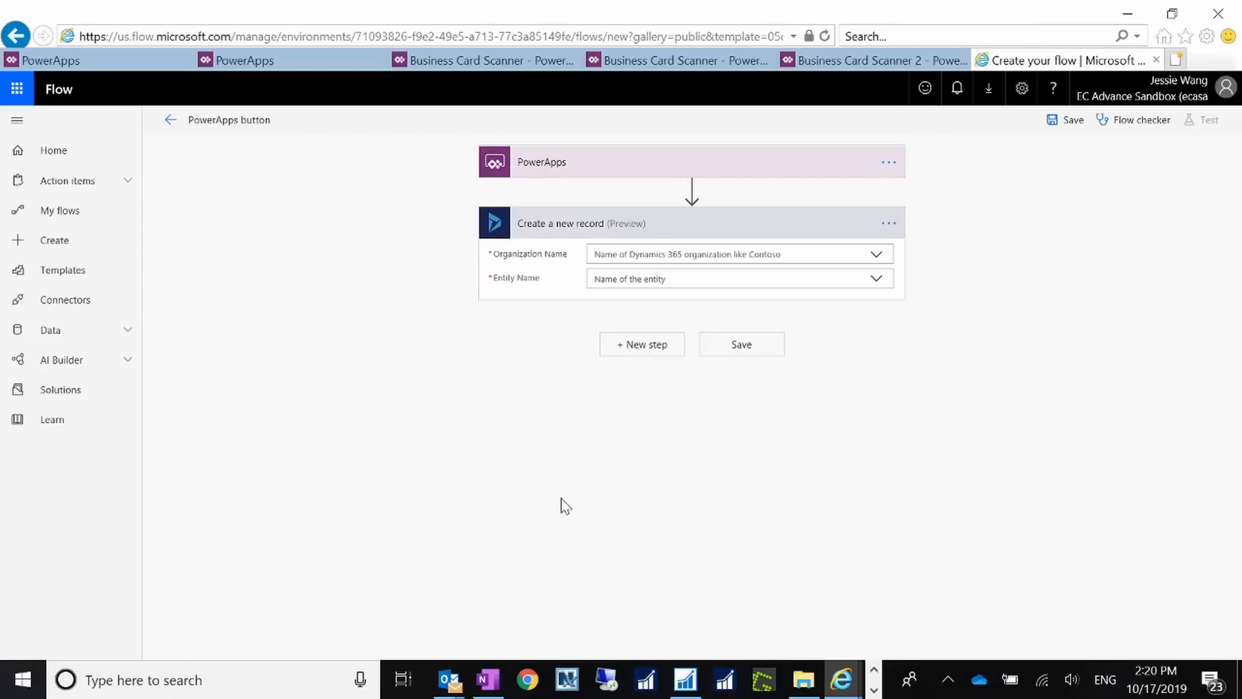
Step: Set the step's Organization to EC Advance Sandbox and Entity Name to Leads
{"action": "left_click", "coordinate": [877, 256]}
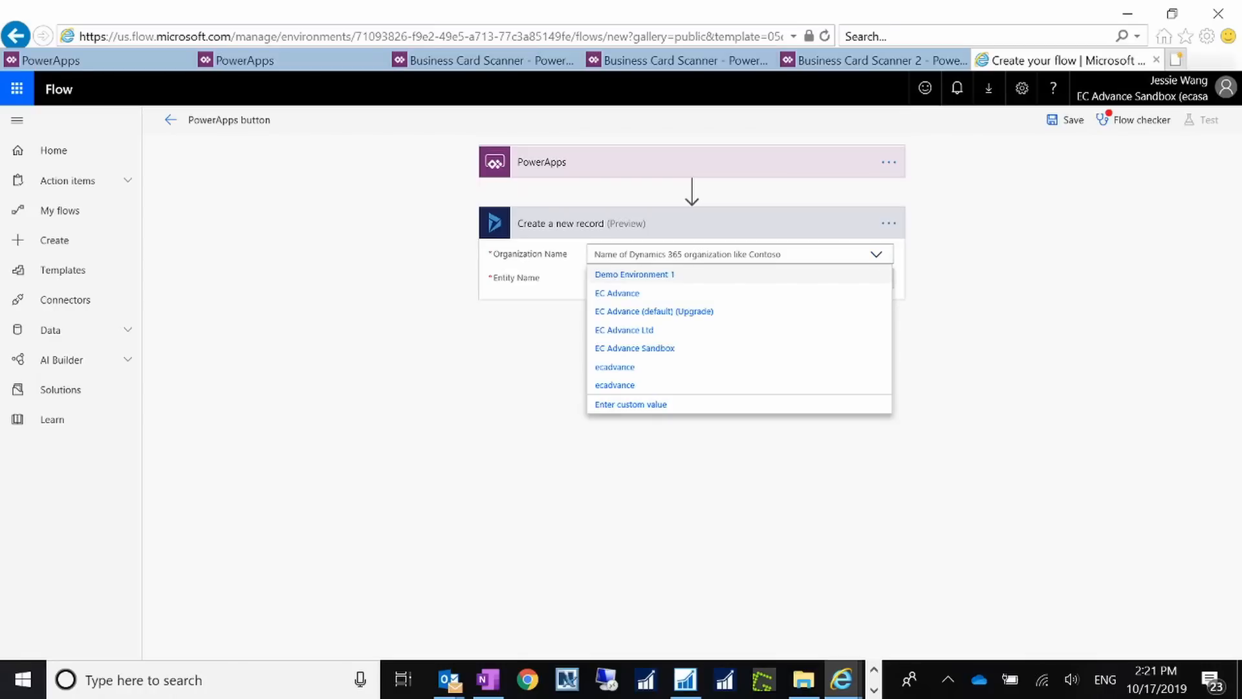
{"action": "left_click", "coordinate": [697, 349]}
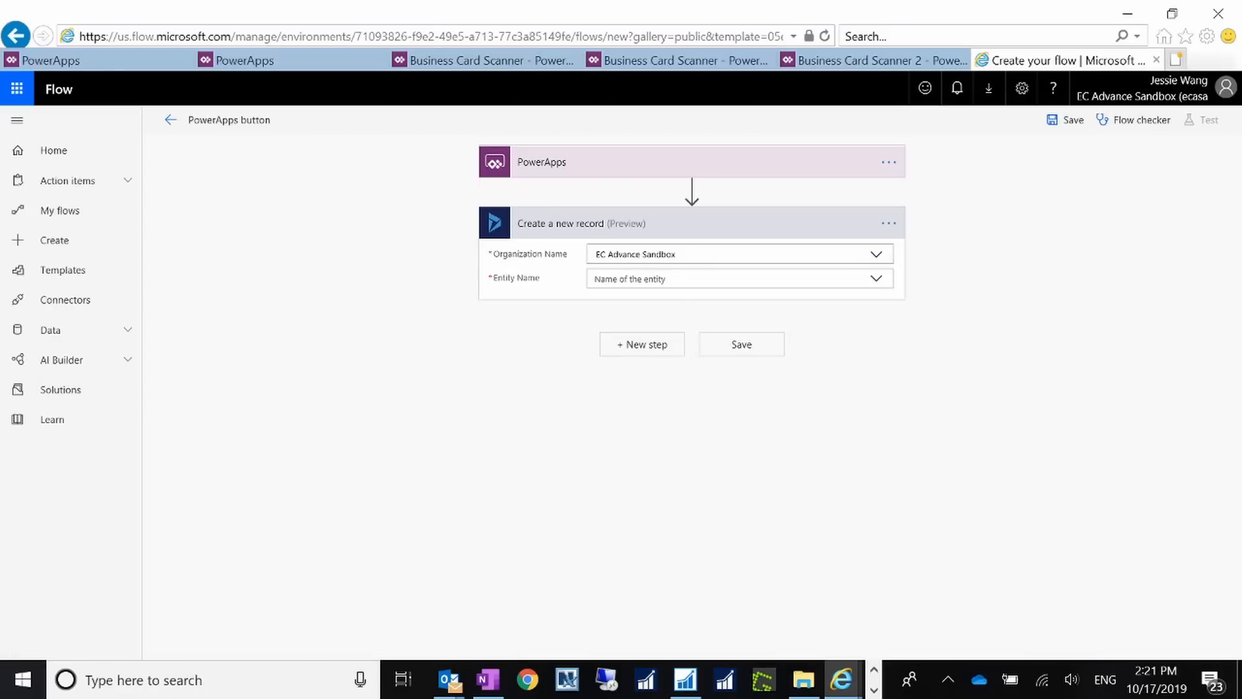
{"action": "left_click", "coordinate": [879, 282]}
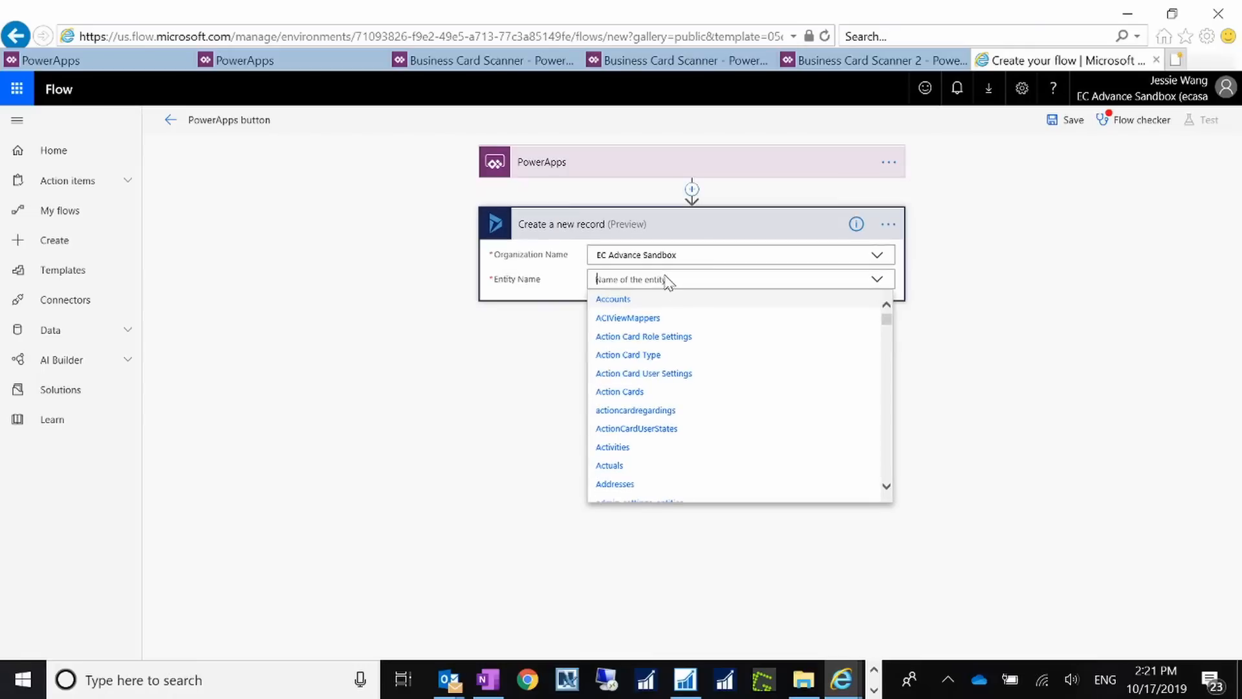
{"action": "type", "text": "leader"}
{"action": "key", "text": "BackSpace"}
{"action": "key", "text": "BackSpace"}
{"action": "key", "text": "BackSpace"}
{"action": "key", "text": "BackSpace"}
{"action": "key", "text": "BackSpace"}
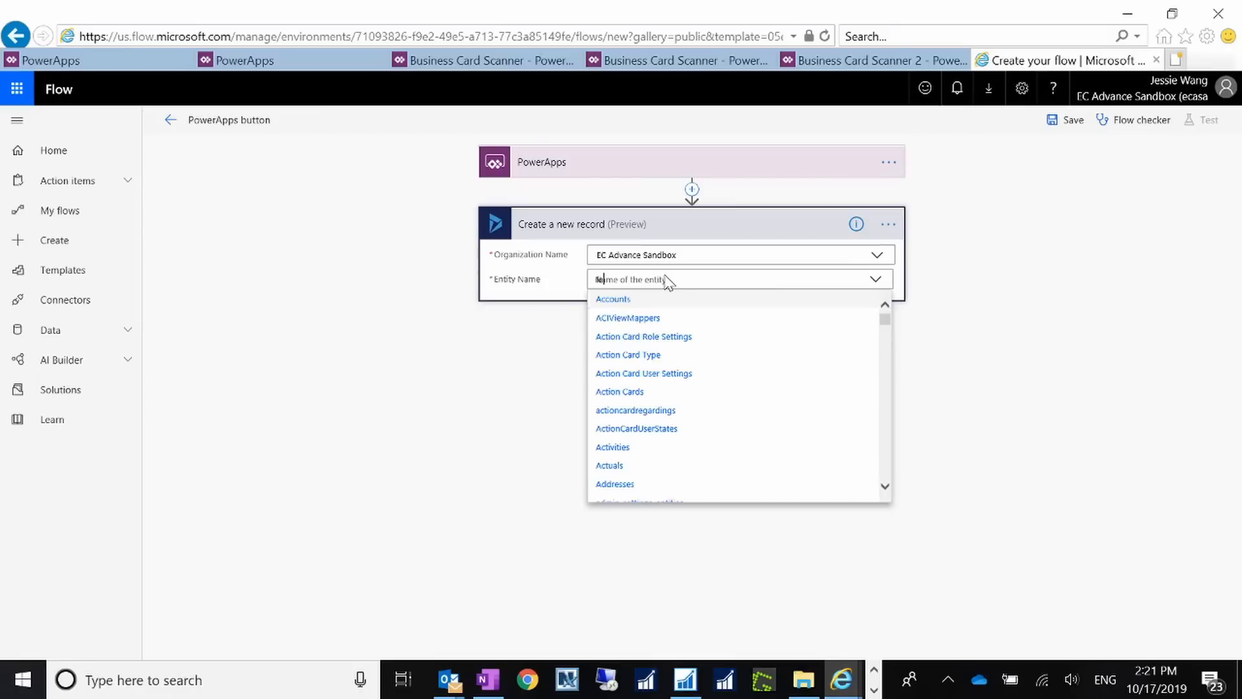
{"action": "type", "text": "le"}
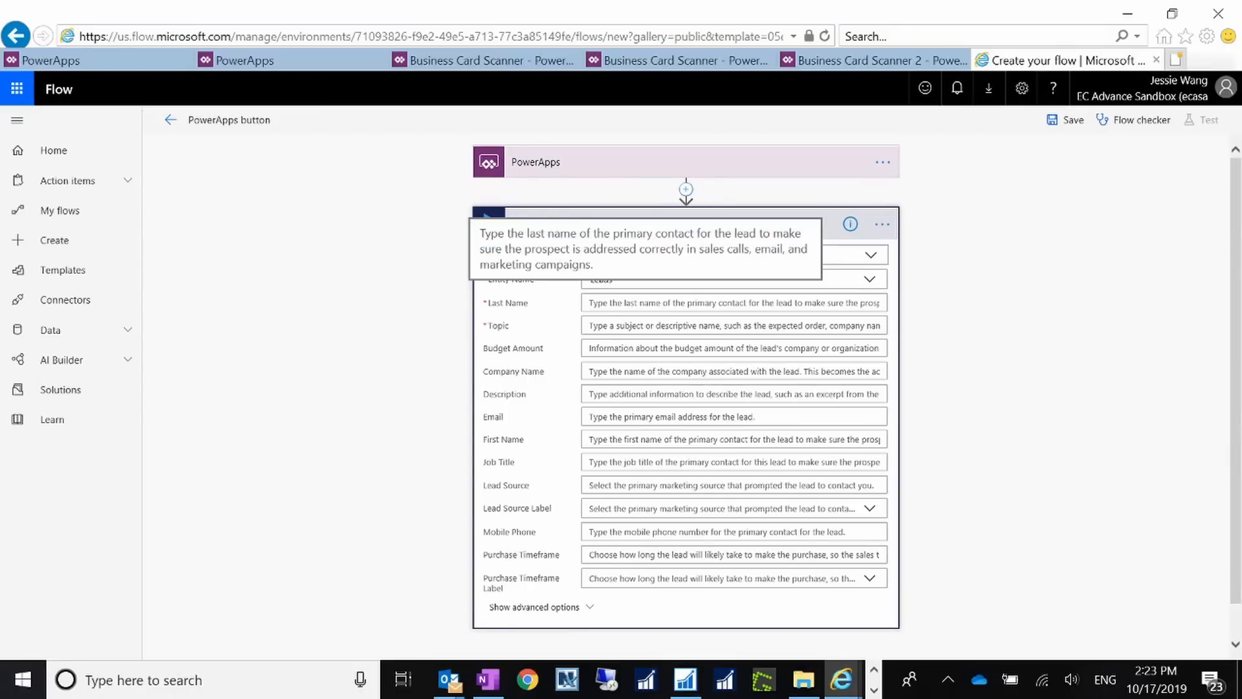
Step: Map Last Name and Company Name to Ask in PowerApps and set Topic to 'Leads from Business Cards'
{"action": "left_click", "coordinate": [649, 304]}
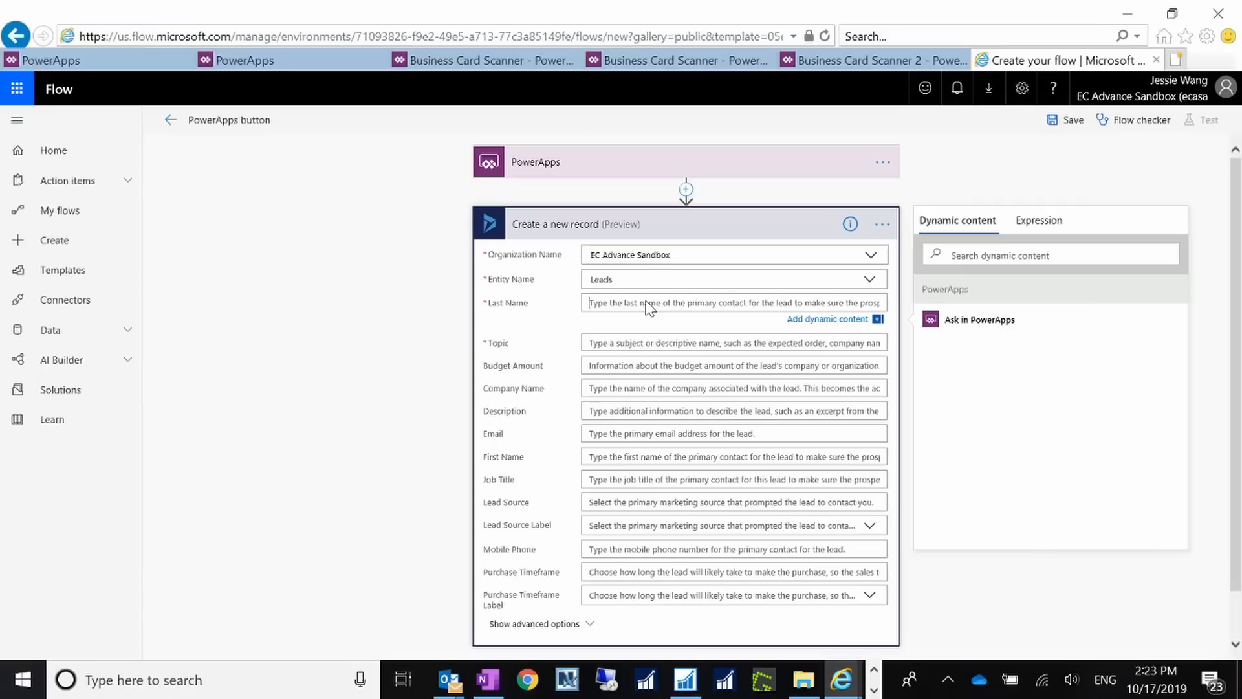
{"action": "left_click", "coordinate": [962, 323]}
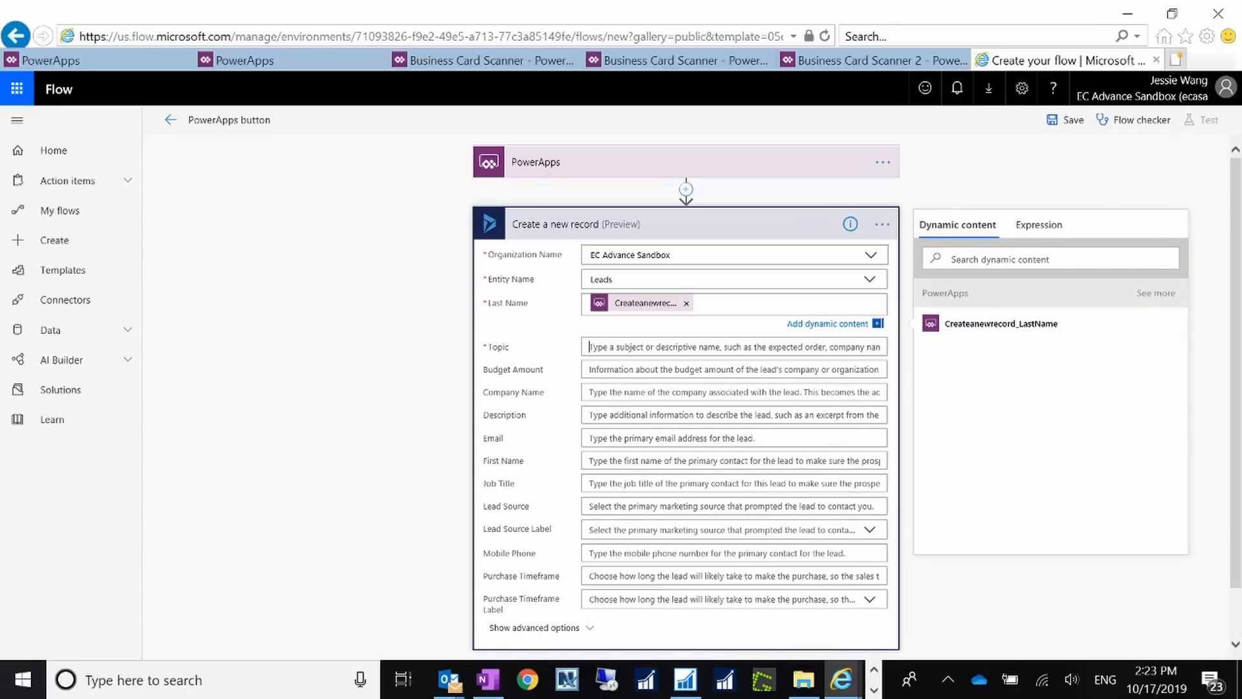
{"action": "left_click", "coordinate": [642, 349]}
{"action": "type", "text": "Leads from Business Cards"}
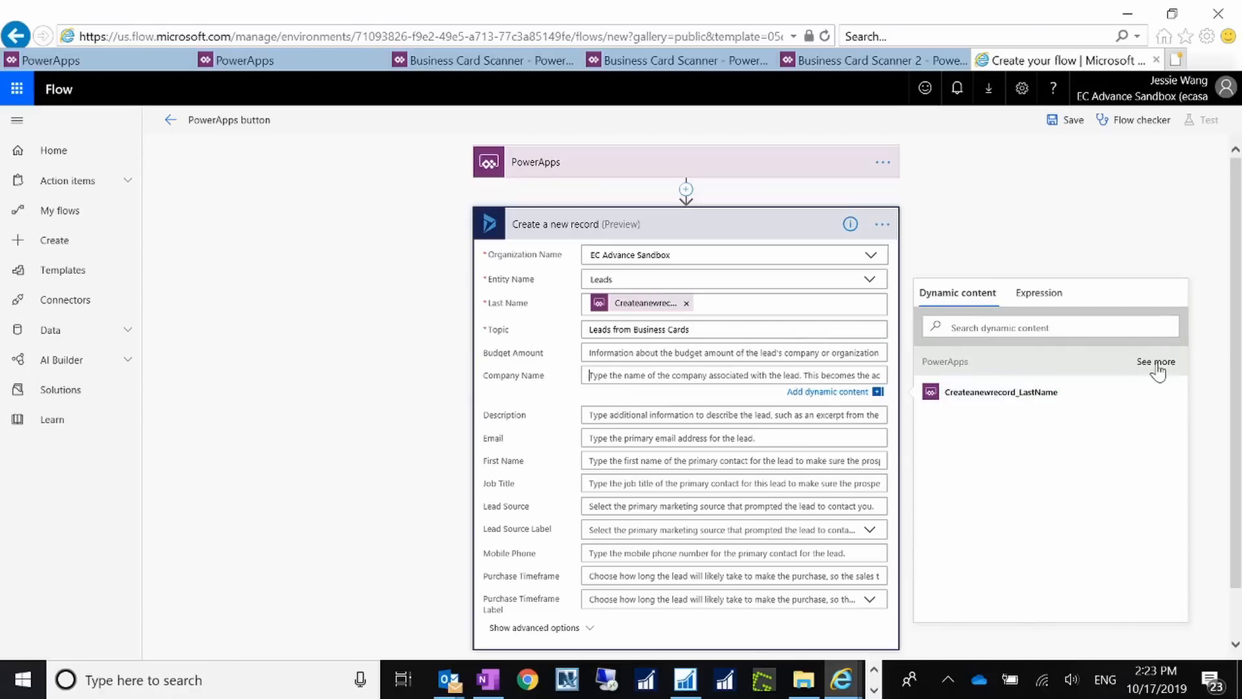
{"action": "left_click", "coordinate": [1158, 361]}
{"action": "left_click", "coordinate": [989, 430]}
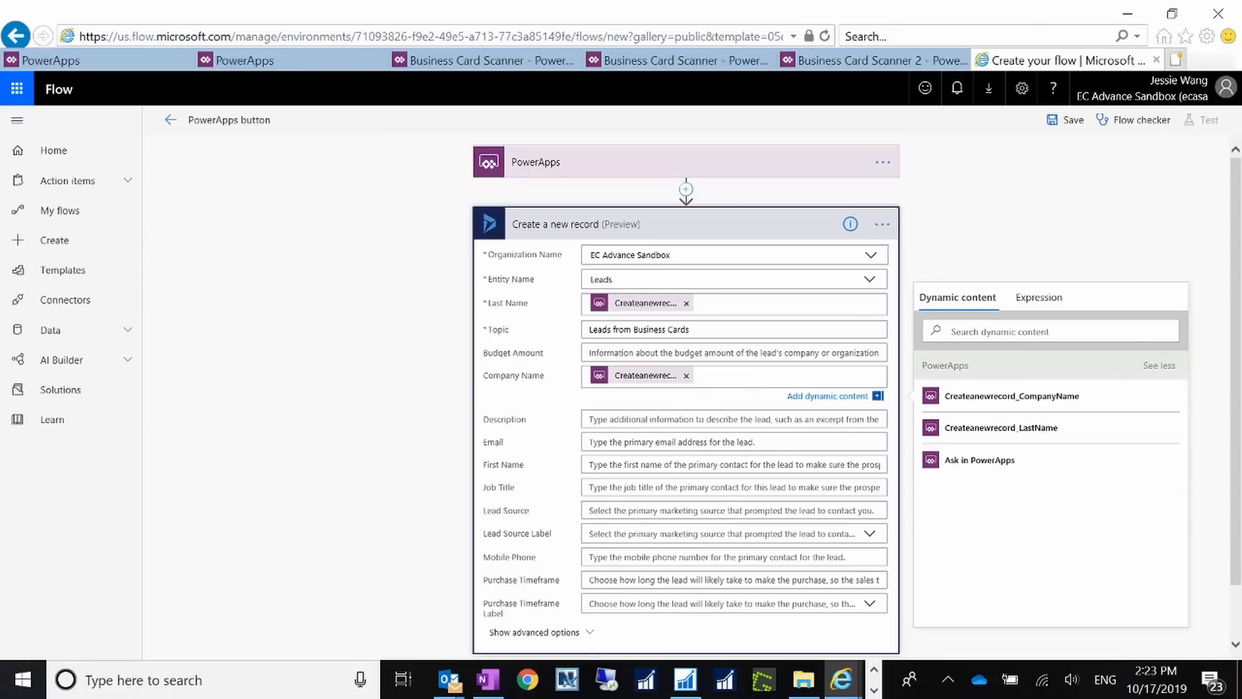
Step: Map Email, First Name, Job Title and Mobile Phone to Ask in PowerApps
{"action": "left_click", "coordinate": [639, 442]}
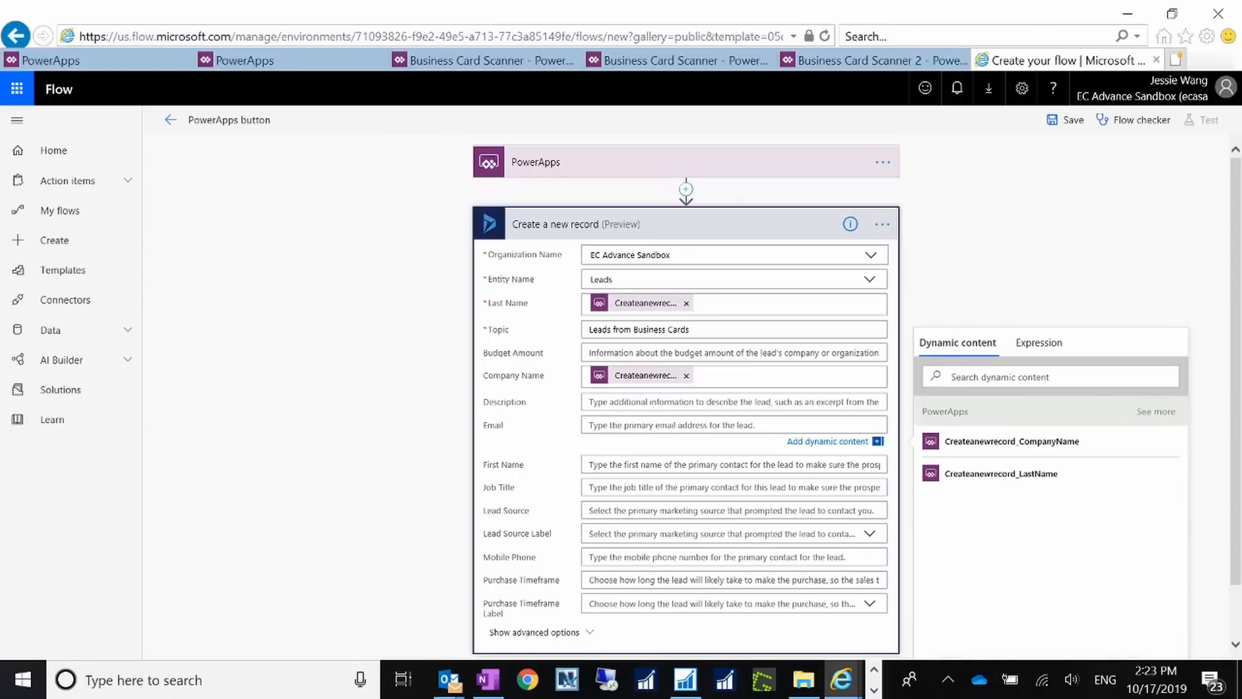
{"action": "left_click", "coordinate": [1158, 412]}
{"action": "left_click", "coordinate": [993, 511]}
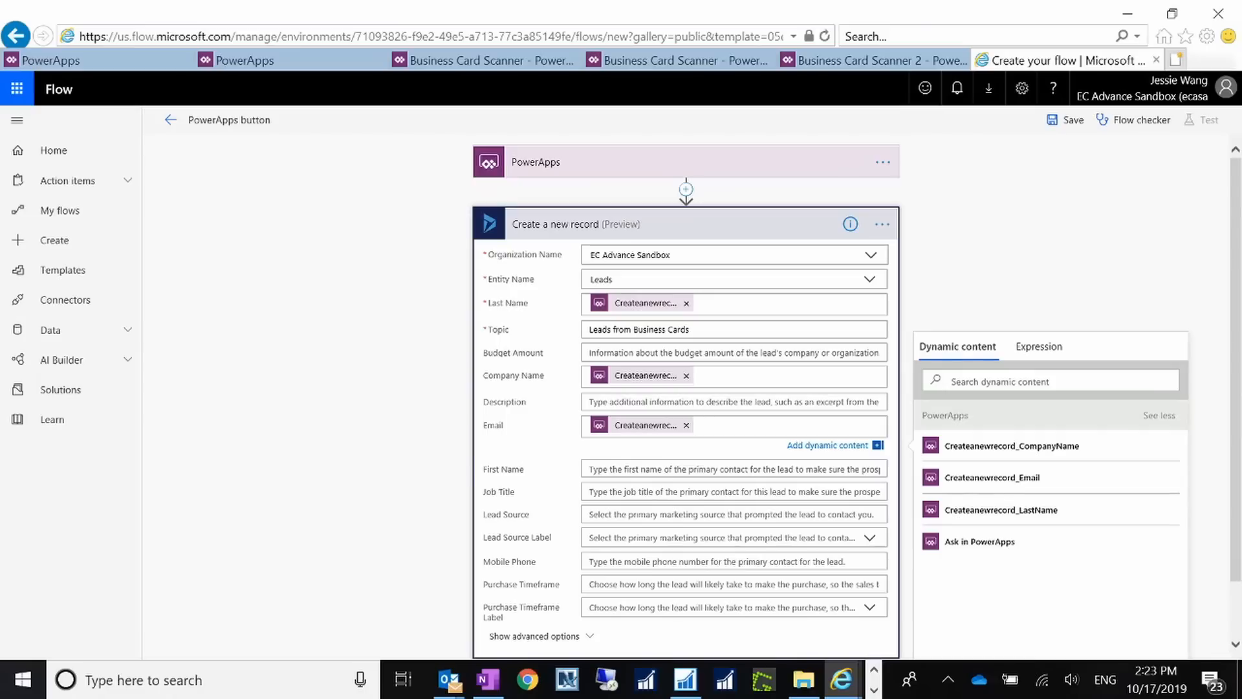
{"action": "scroll", "coordinate": [686, 420], "scroll_direction": "down", "scroll_amount": 1}
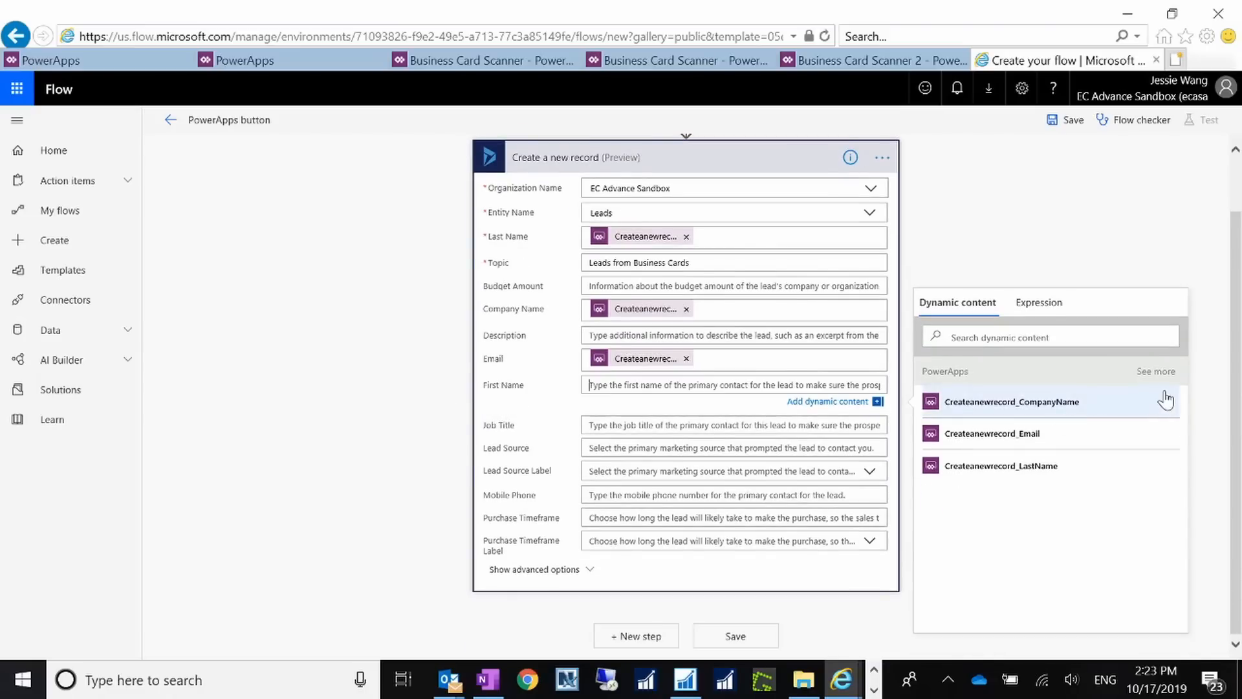
{"action": "left_click", "coordinate": [1162, 375]}
{"action": "left_click", "coordinate": [983, 499]}
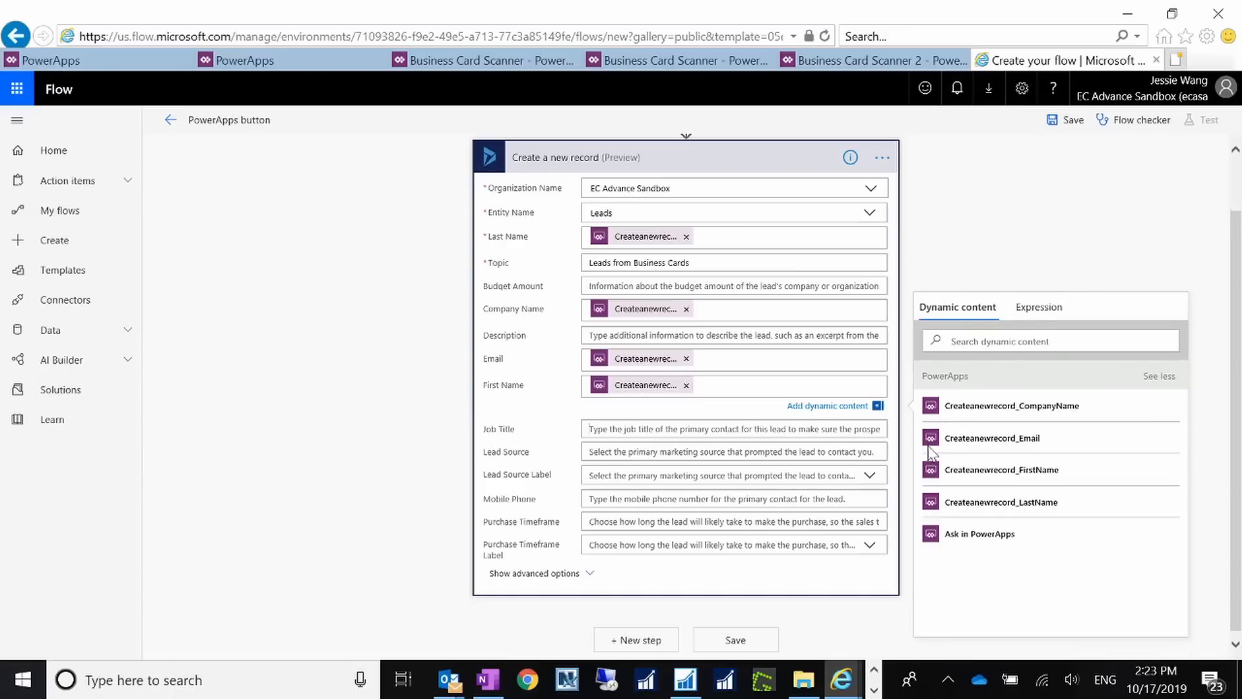
{"action": "left_click", "coordinate": [1159, 401]}
{"action": "left_click", "coordinate": [981, 569]}
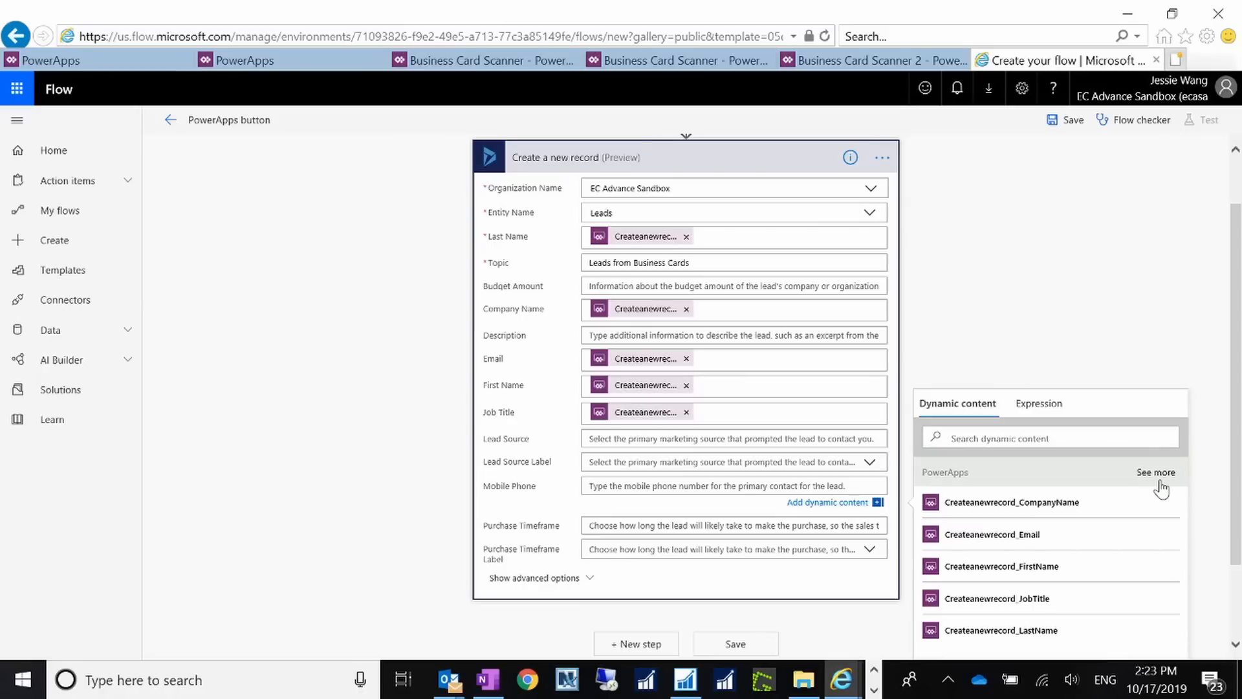
{"action": "left_click", "coordinate": [1158, 477]}
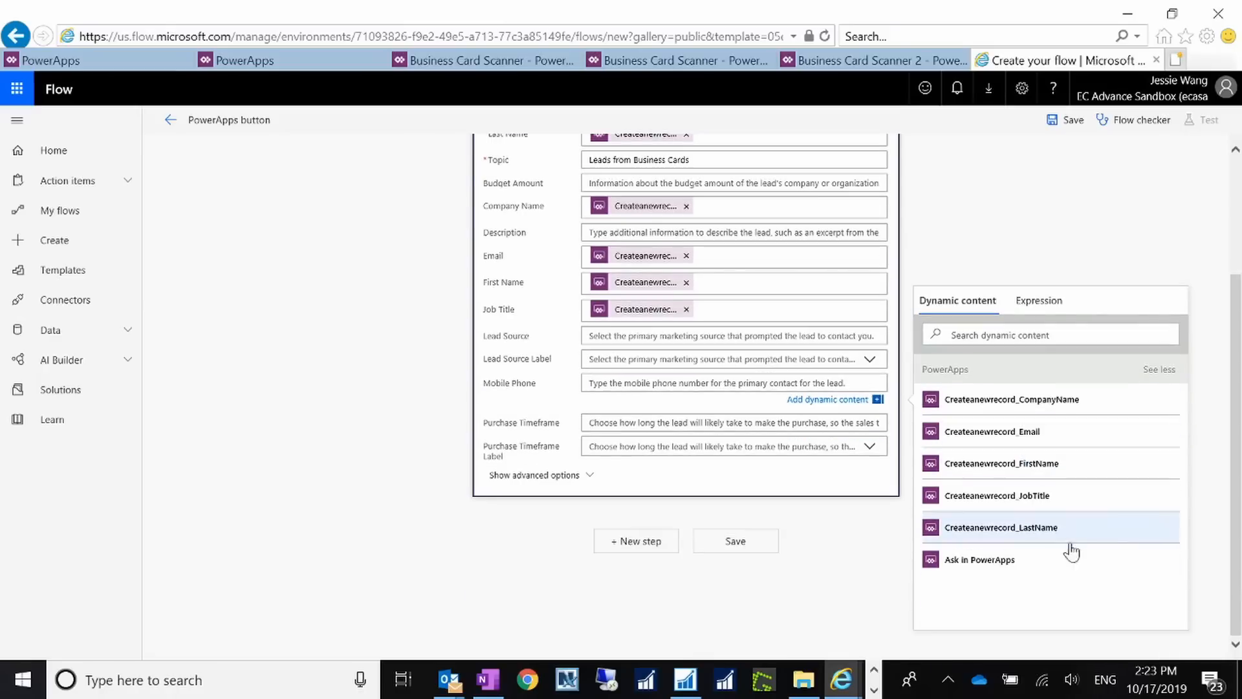
{"action": "left_click", "coordinate": [1072, 558]}
{"action": "scroll", "coordinate": [688, 161], "scroll_direction": "up", "scroll_amount": 3}
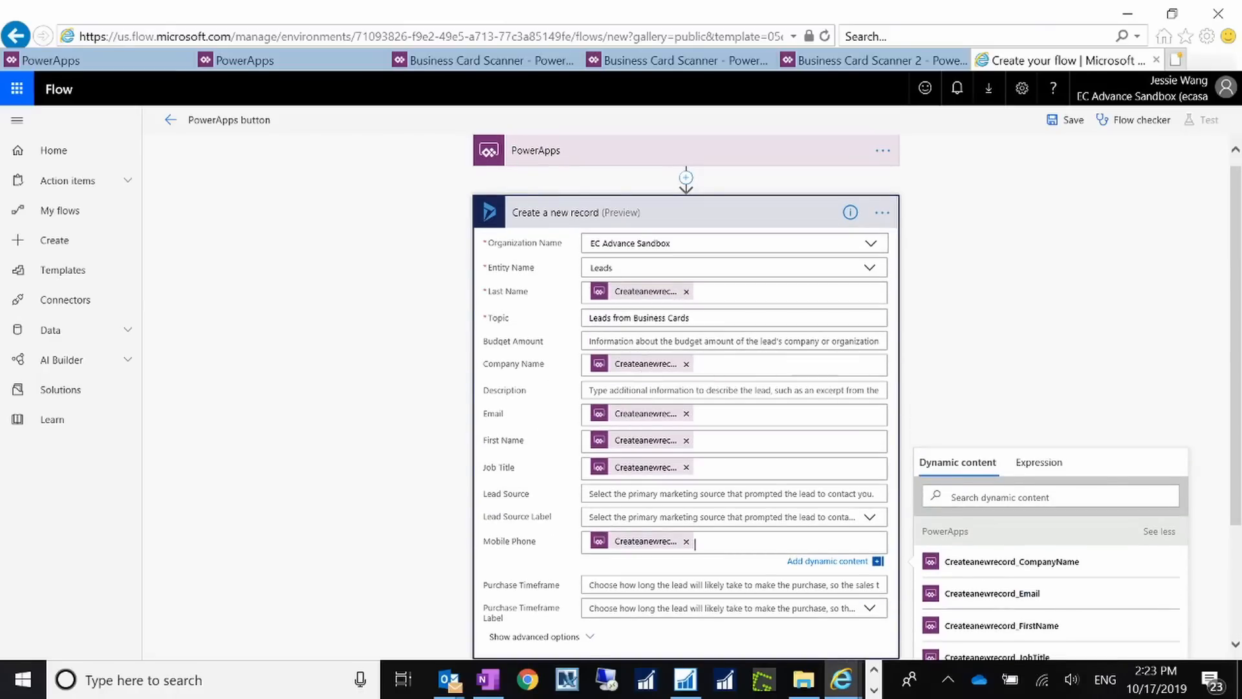
{"action": "scroll", "coordinate": [716, 463], "scroll_direction": "down", "scroll_amount": 2}
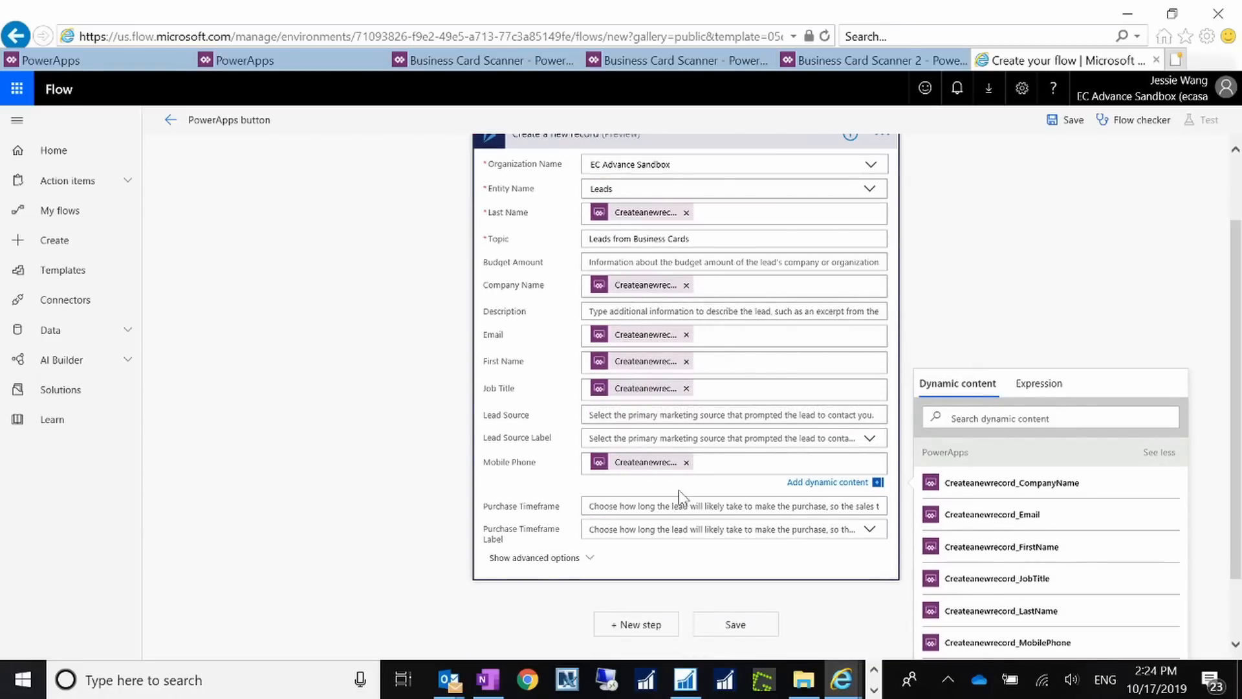
Step: Show the lead action's advanced options and review the mapped lead fields
{"action": "left_click", "coordinate": [573, 560]}
{"action": "left_click", "coordinate": [561, 576]}
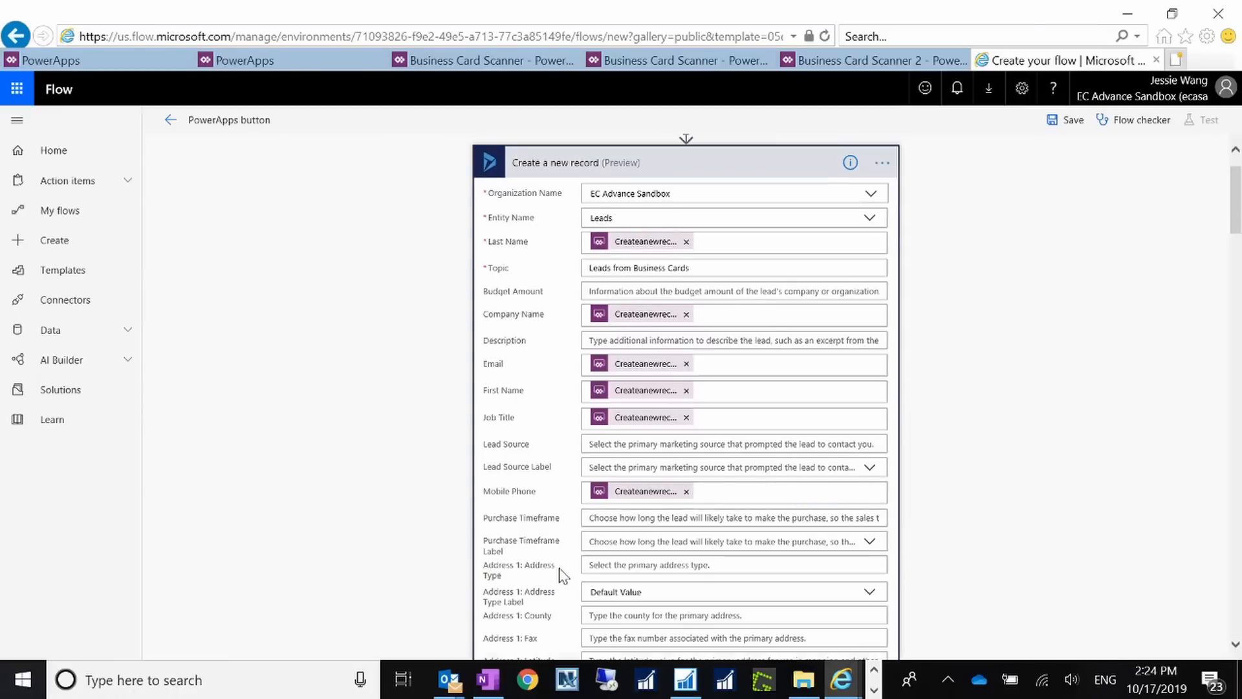
{"action": "scroll", "coordinate": [685, 398], "scroll_direction": "down", "scroll_amount": 9}
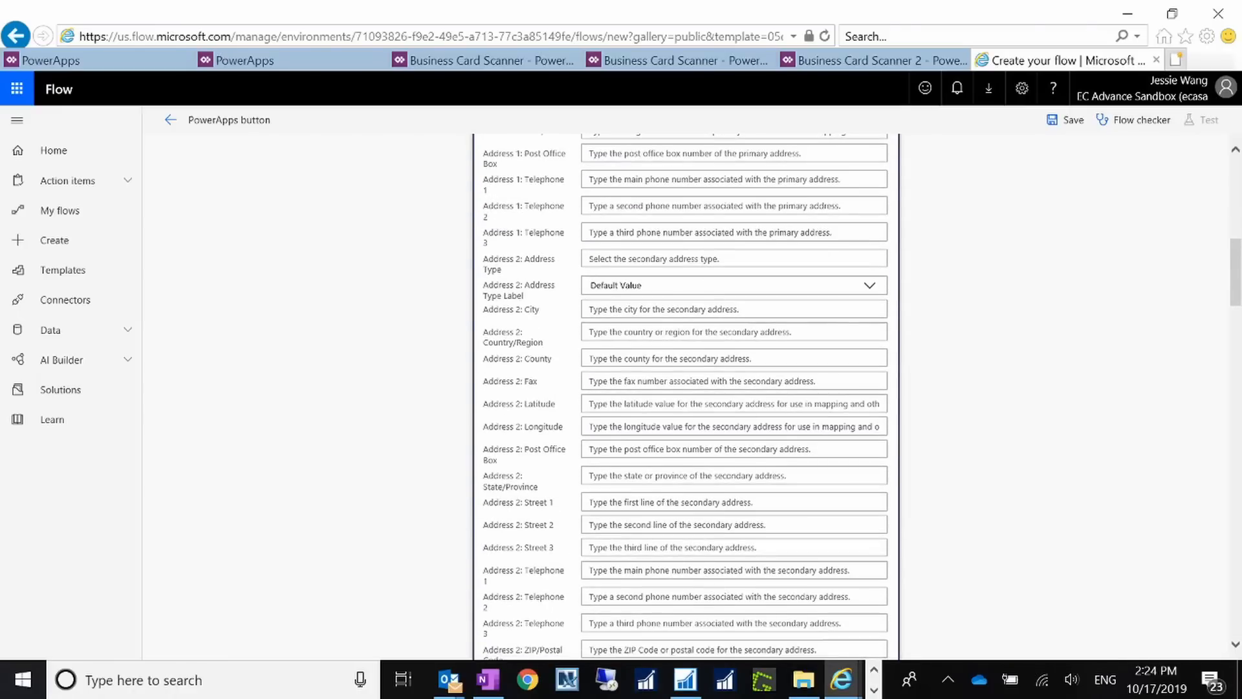
{"action": "scroll", "coordinate": [685, 398], "scroll_direction": "up", "scroll_amount": 4}
{"action": "scroll", "coordinate": [685, 398], "scroll_direction": "up", "scroll_amount": 5}
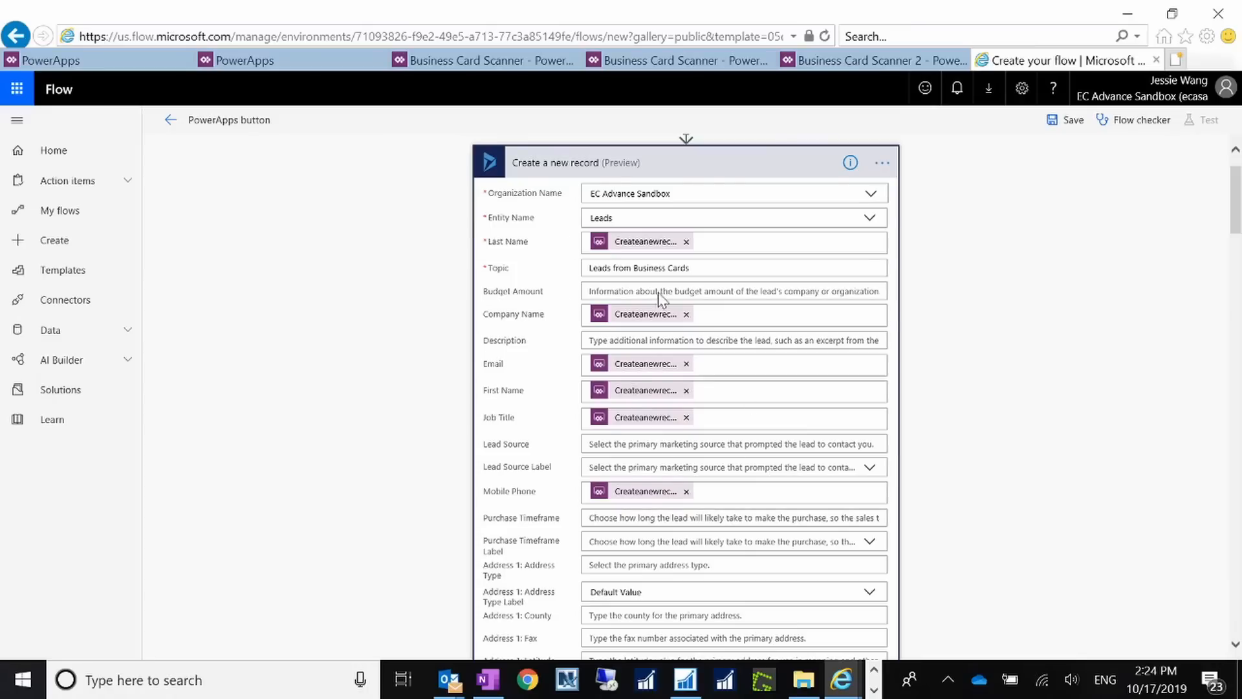
Step: Save the lead-creation flow and return to the PowerApps create page
{"action": "left_click", "coordinate": [1069, 120]}
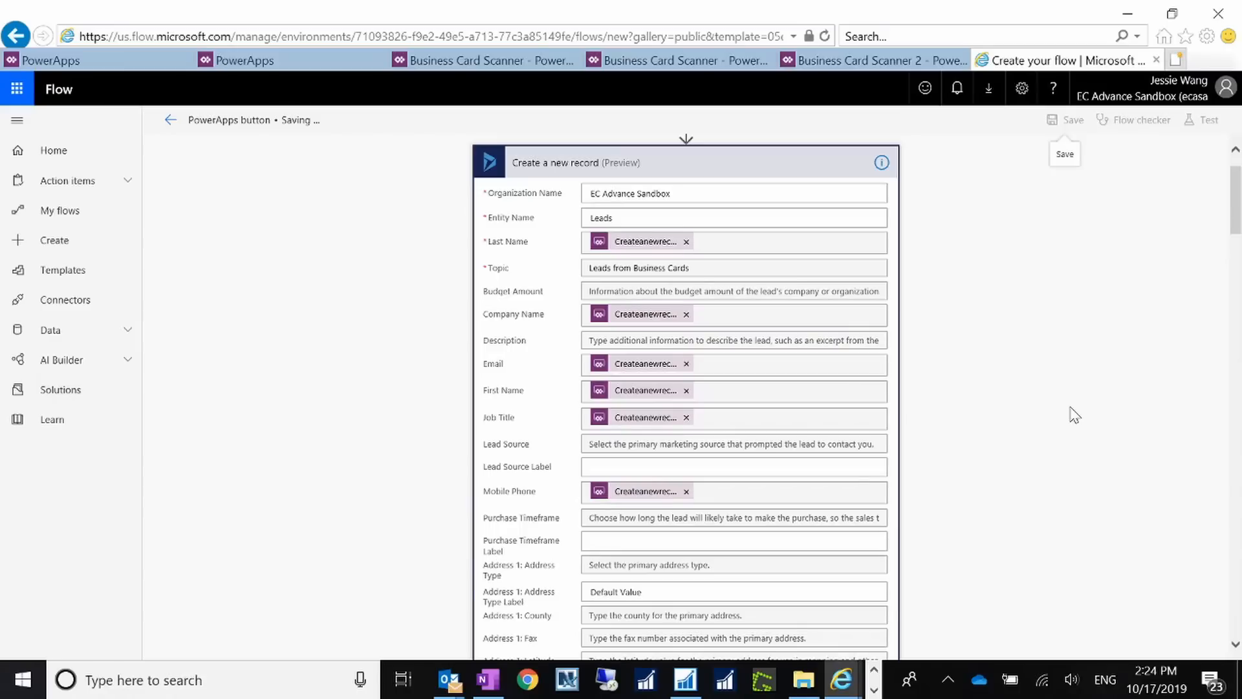
{"action": "left_click", "coordinate": [258, 61]}
{"action": "left_click", "coordinate": [113, 61]}
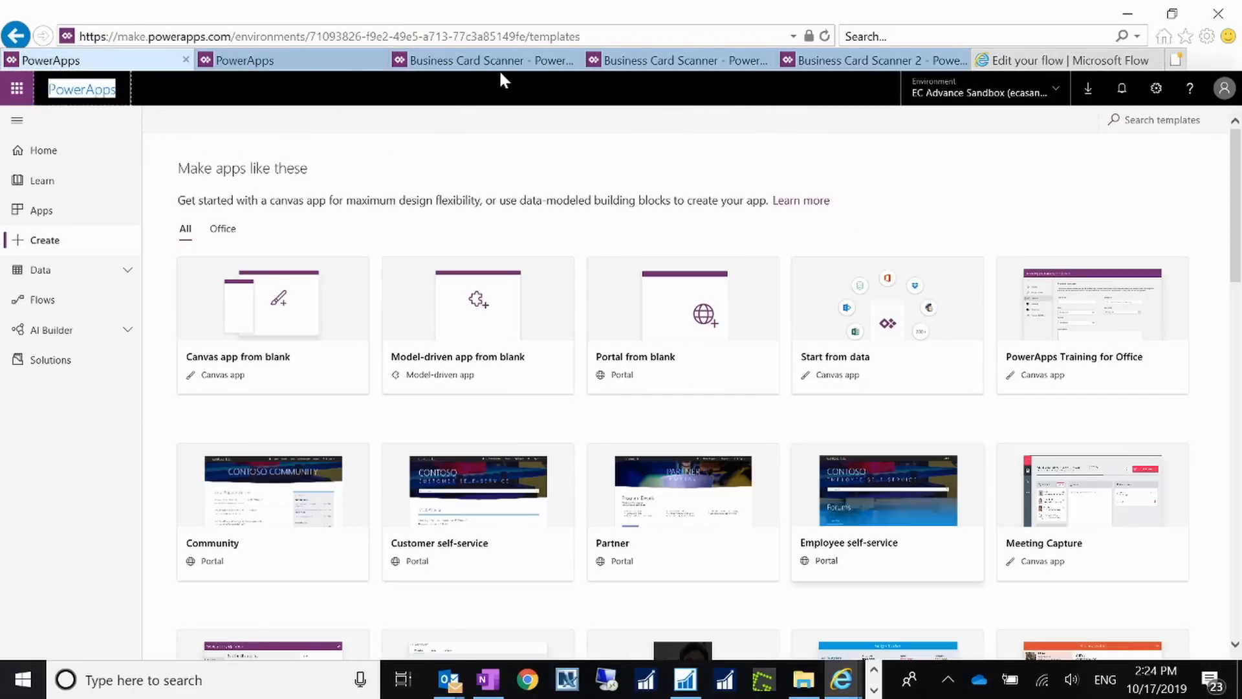
Step: Close the Business Card Scanner preview showing the Success screen and return to the Business Card Scanner 2 editor
{"action": "left_click", "coordinate": [499, 64]}
{"action": "left_click", "coordinate": [673, 61]}
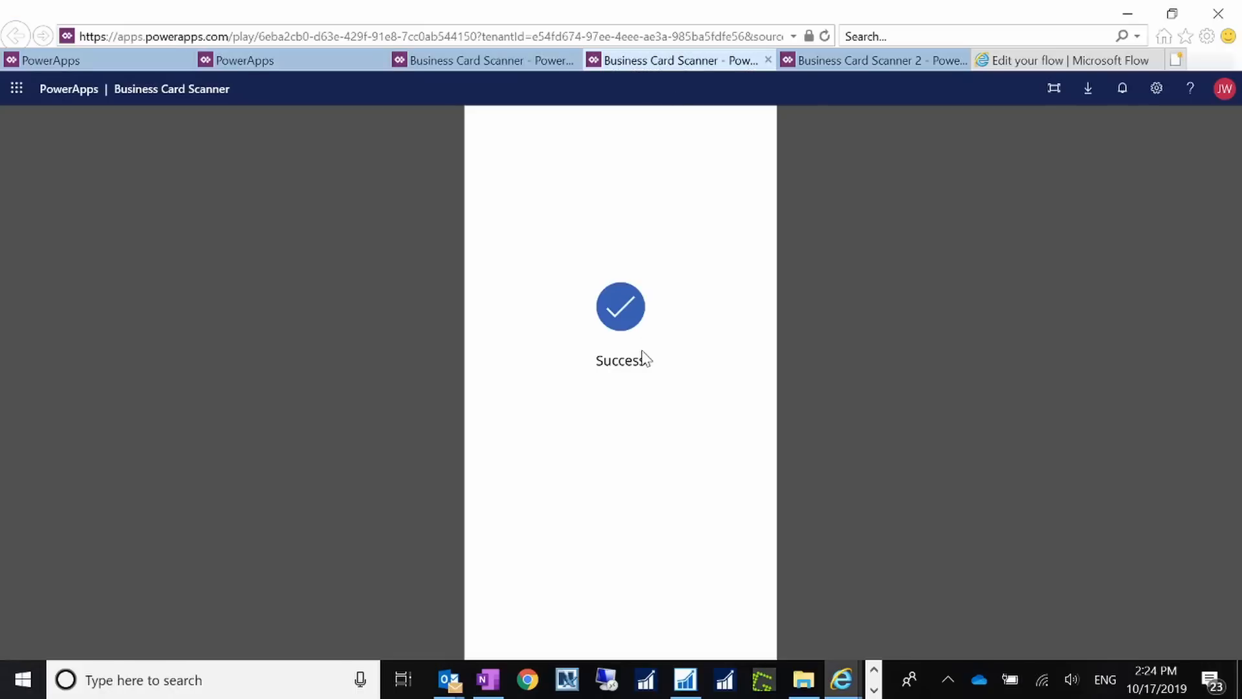
{"action": "left_click", "coordinate": [768, 60]}
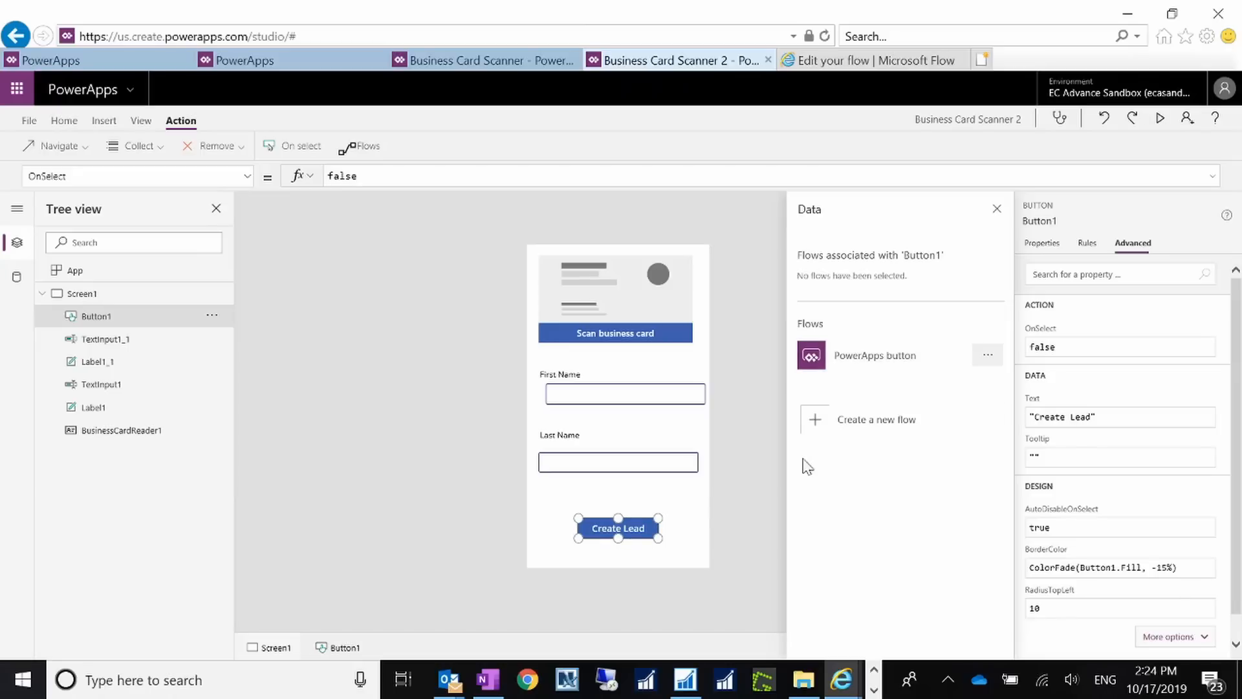
Step: Attach the PowerApps button flow to Button1 and start OnSelect with PowerAppsbutton.Run(TextInput1_1.Text,
{"action": "left_click", "coordinate": [887, 364]}
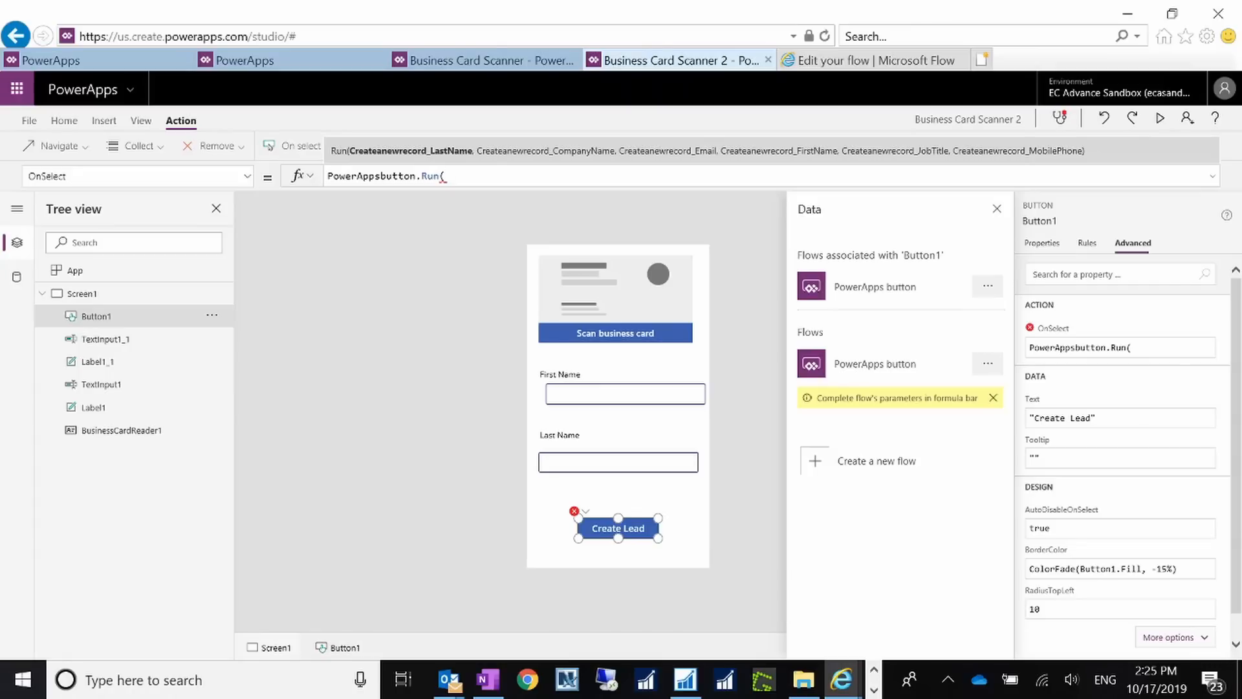
{"action": "type", "text": "T"}
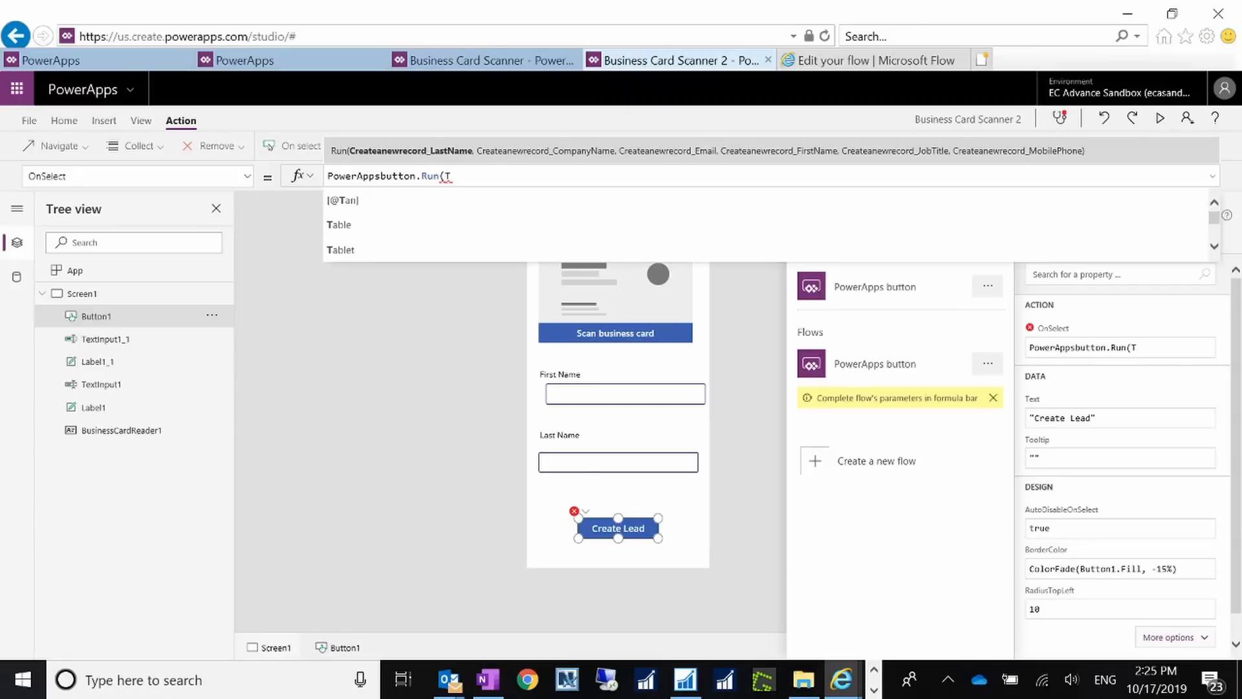
{"action": "type", "text": "extInput"}
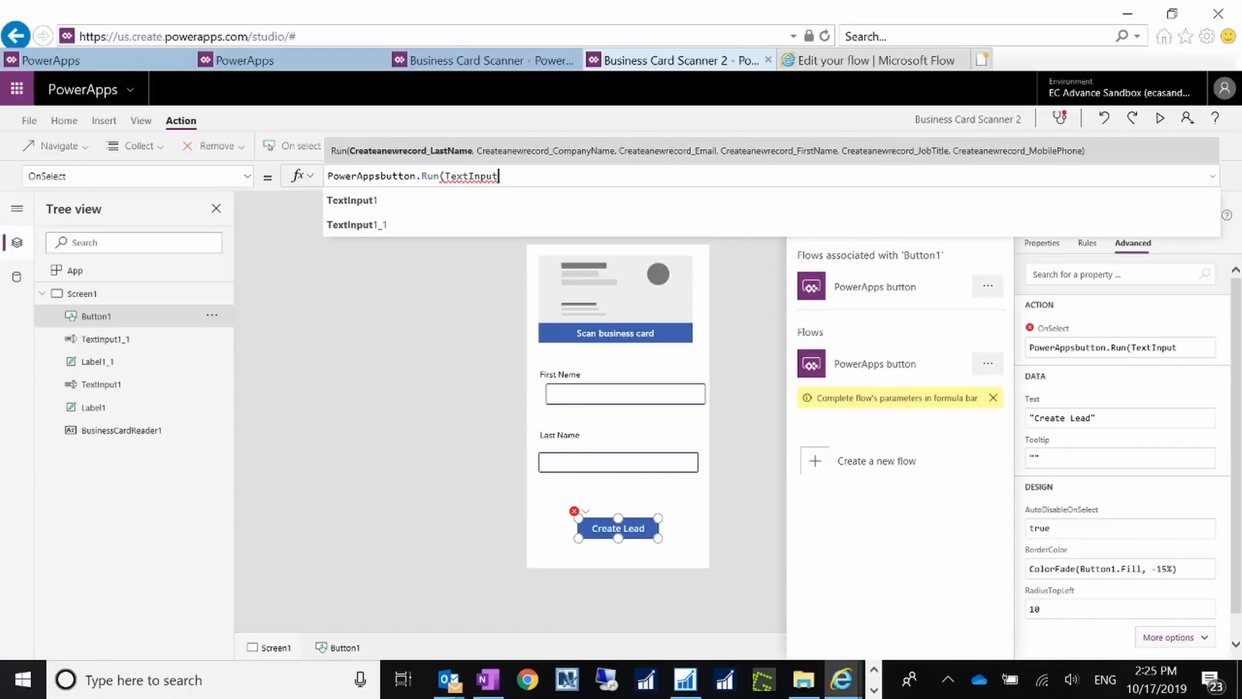
{"action": "left_click", "coordinate": [446, 225]}
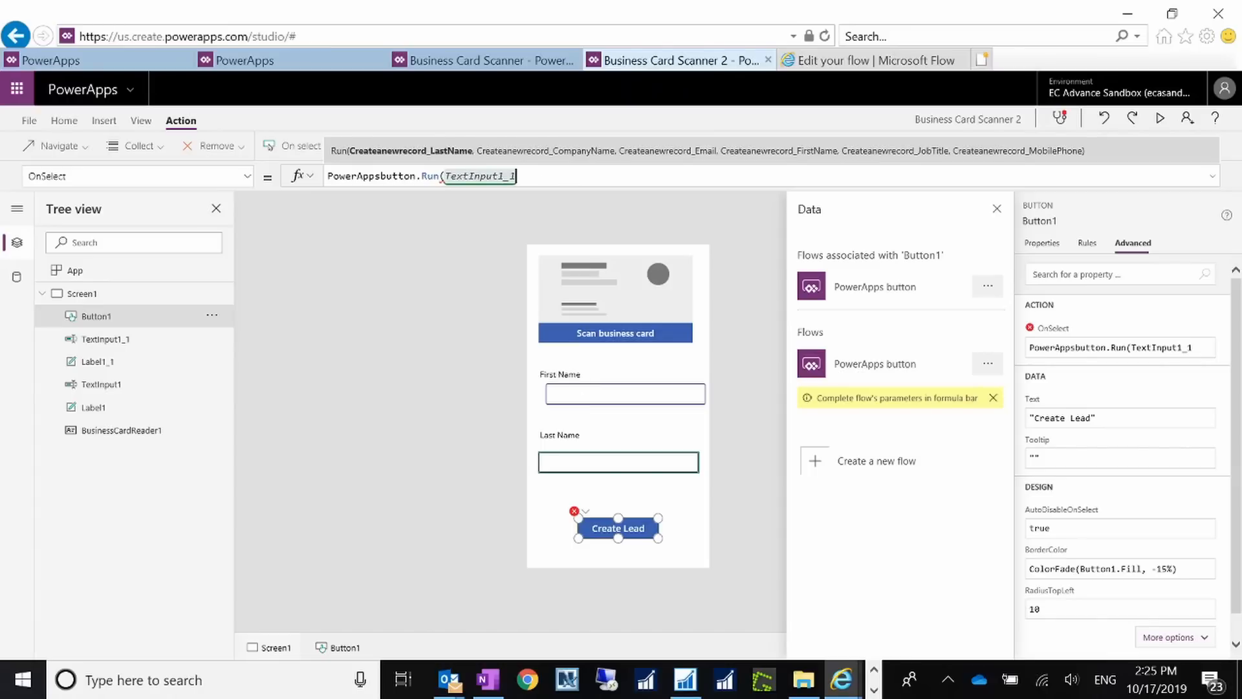
{"action": "type", "text": ".Text"}
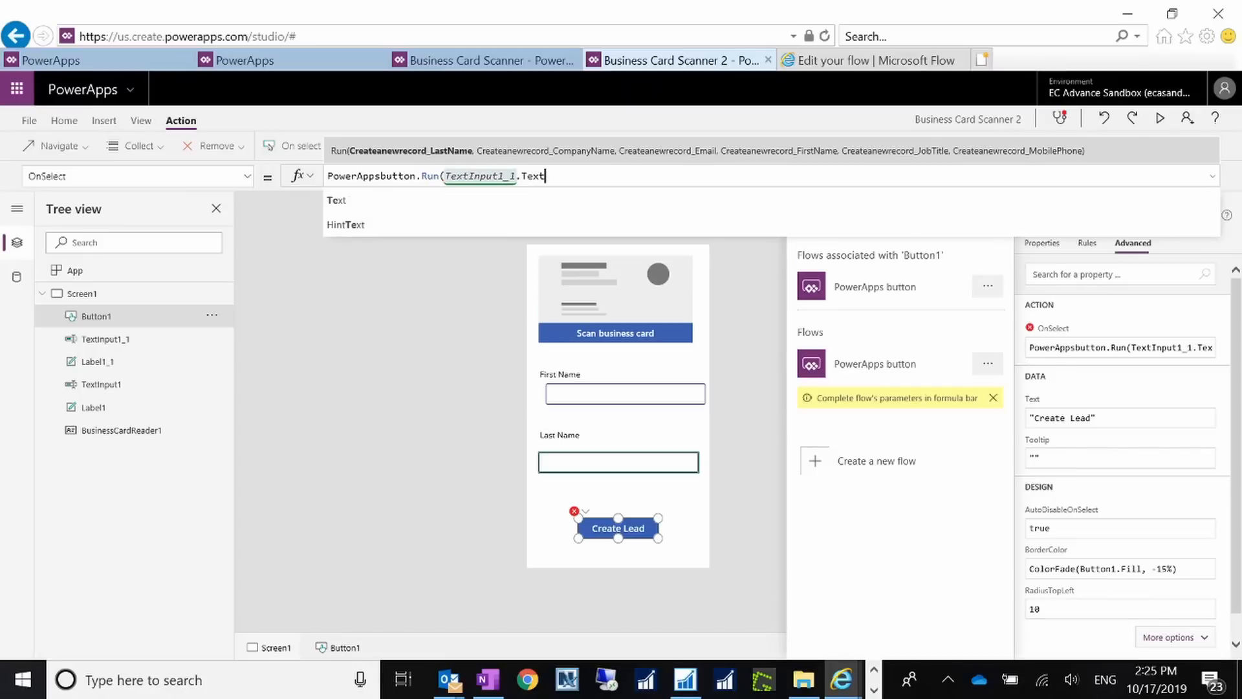
{"action": "type", "text": ","}
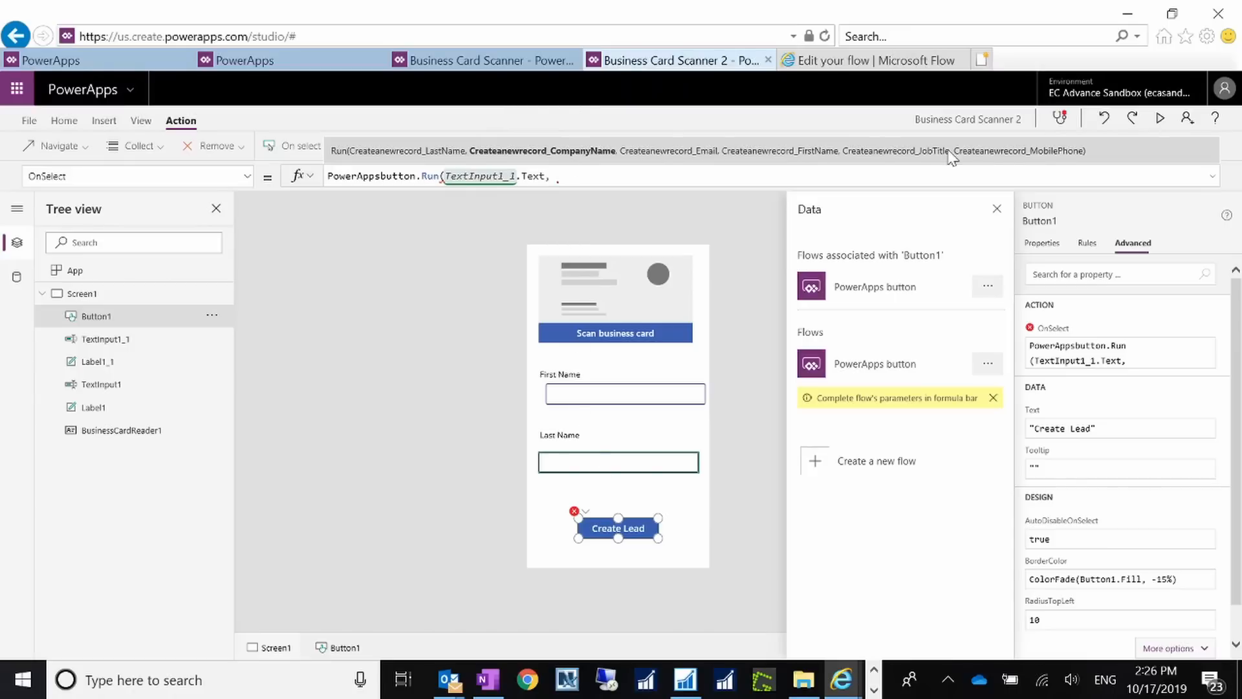
Step: Open the Business Card Scanner app for editing from the Apps list, skipping the welcome message
{"action": "left_click", "coordinate": [114, 60]}
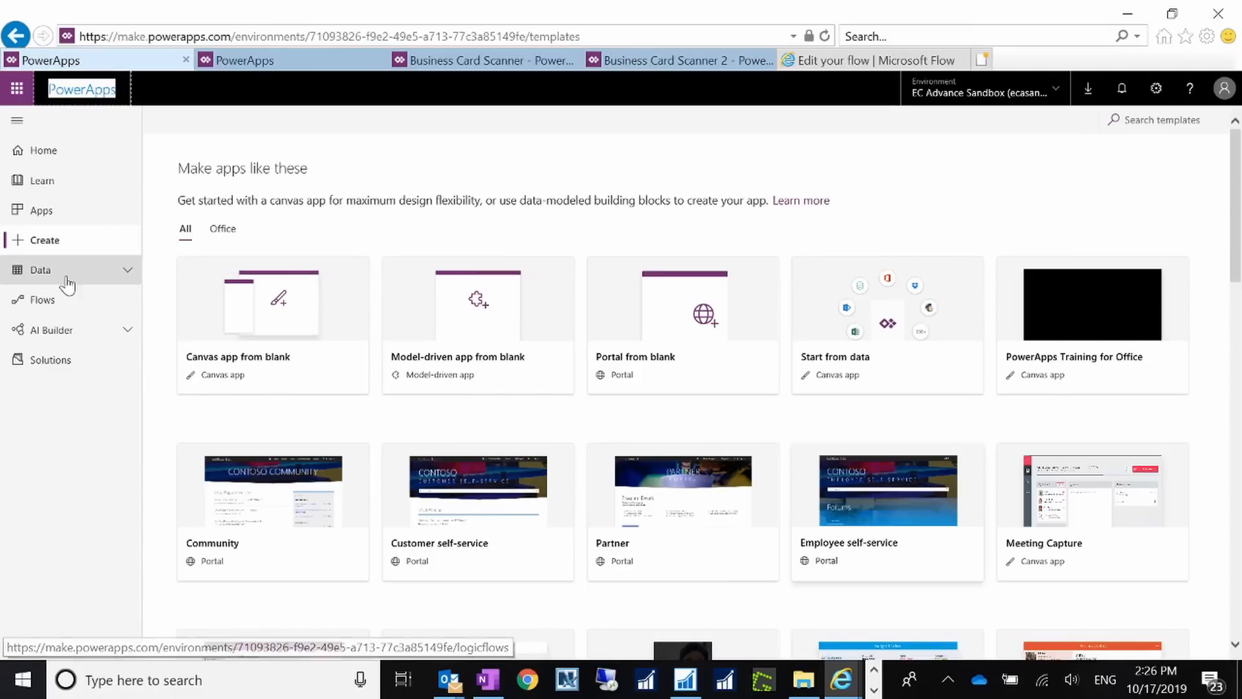
{"action": "left_click", "coordinate": [40, 210]}
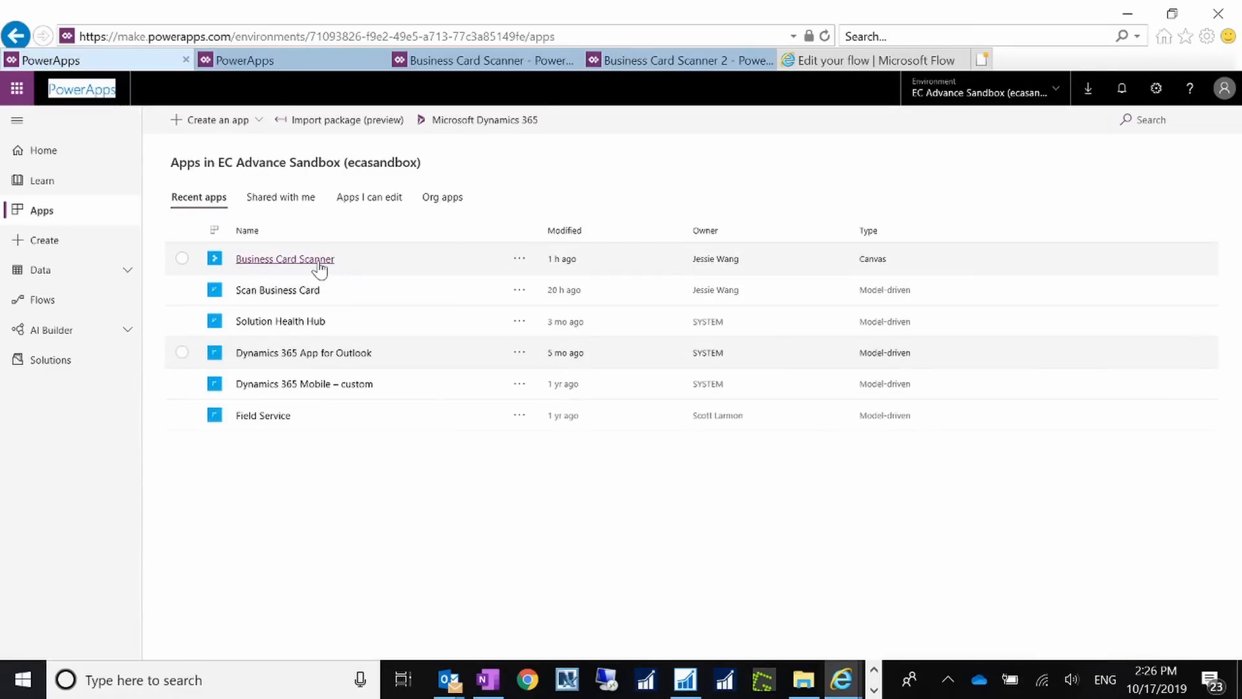
{"action": "left_click", "coordinate": [319, 262]}
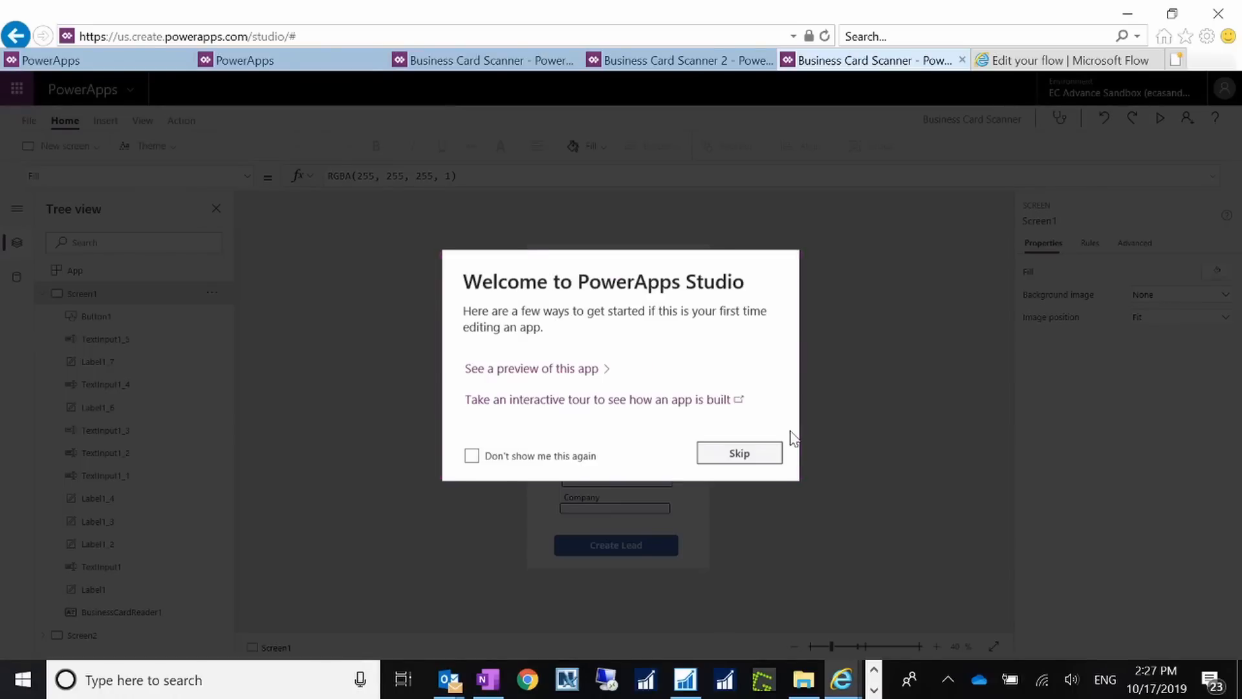
{"action": "left_click", "coordinate": [763, 456]}
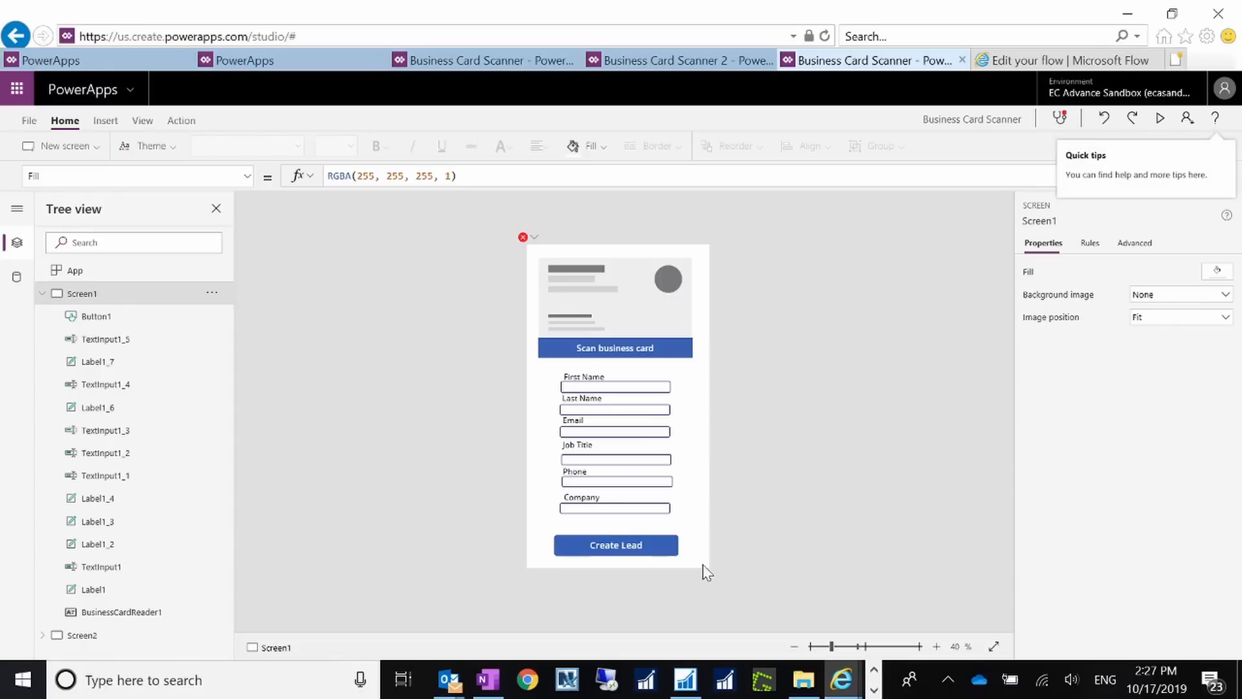
Step: Inspect Create Lead's full OnSelect formula running PowerAppsbutton and navigating to Screen2 with Fade
{"action": "left_click", "coordinate": [648, 548]}
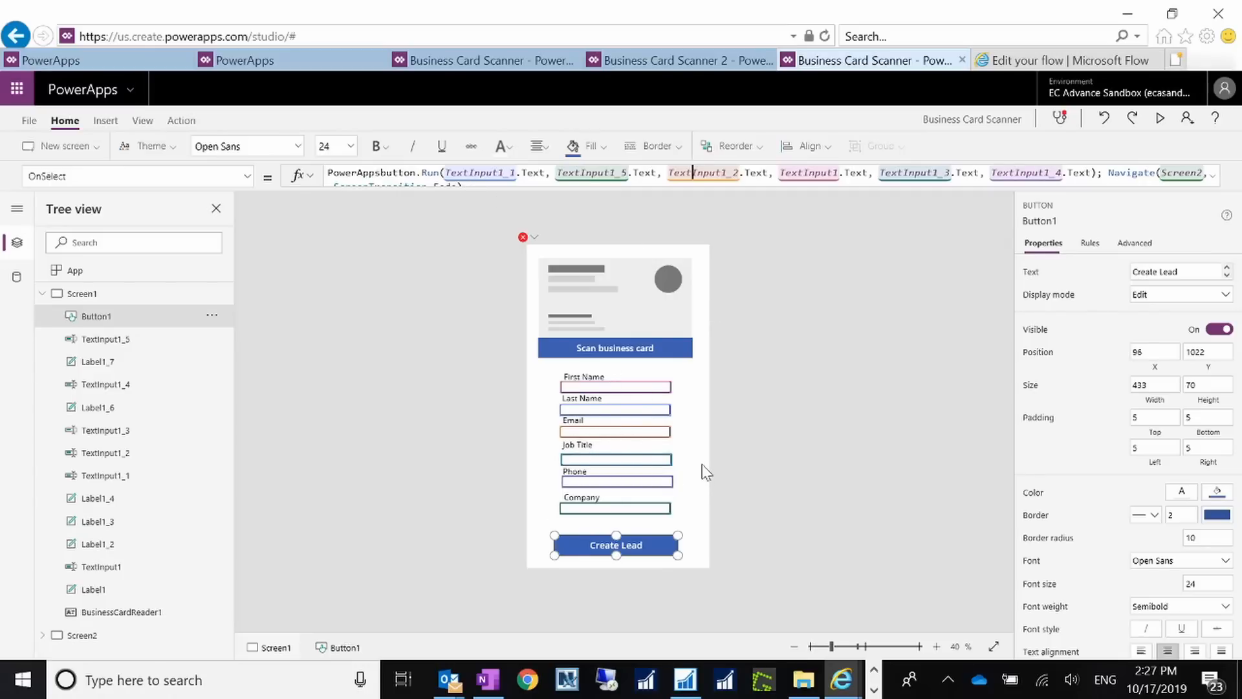
{"action": "left_click", "coordinate": [1214, 174]}
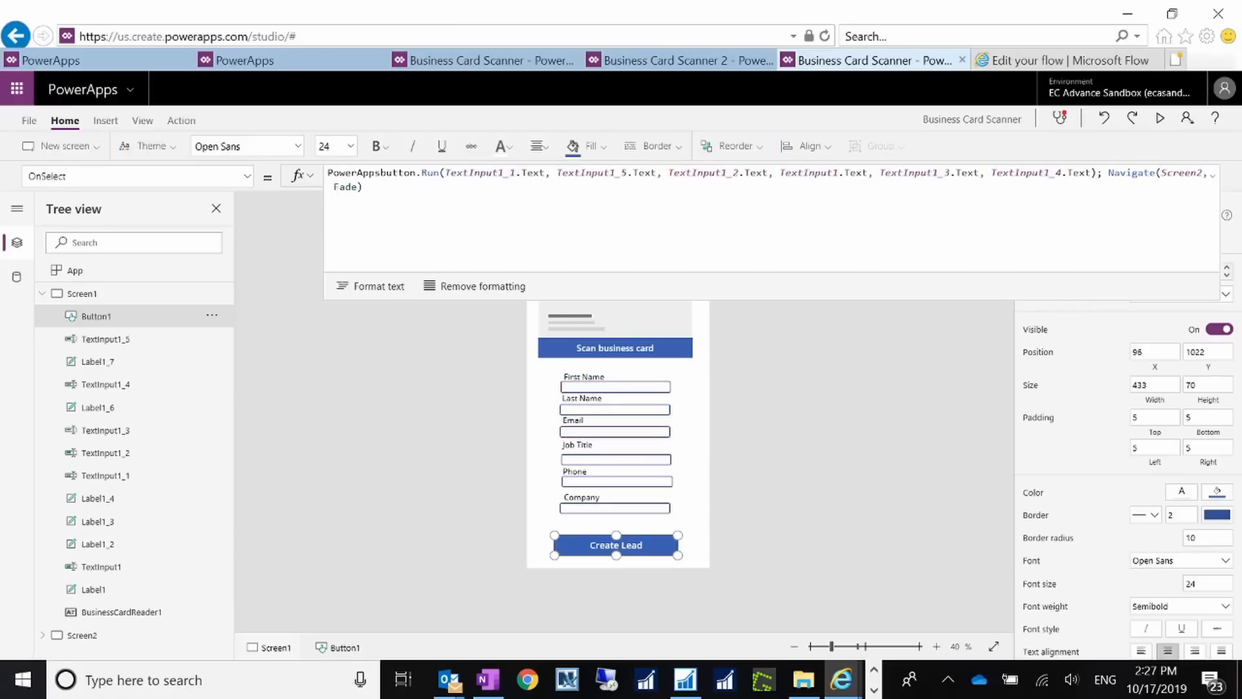
{"action": "left_click", "coordinate": [836, 420]}
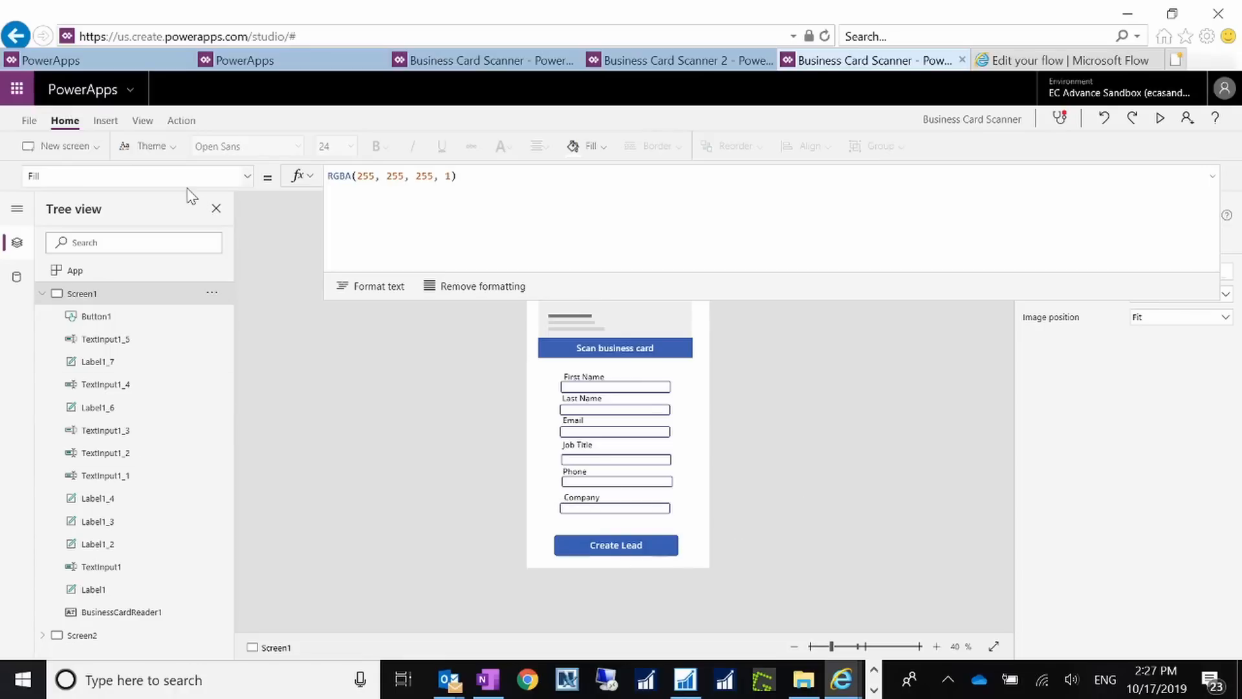
{"action": "left_click", "coordinate": [106, 121]}
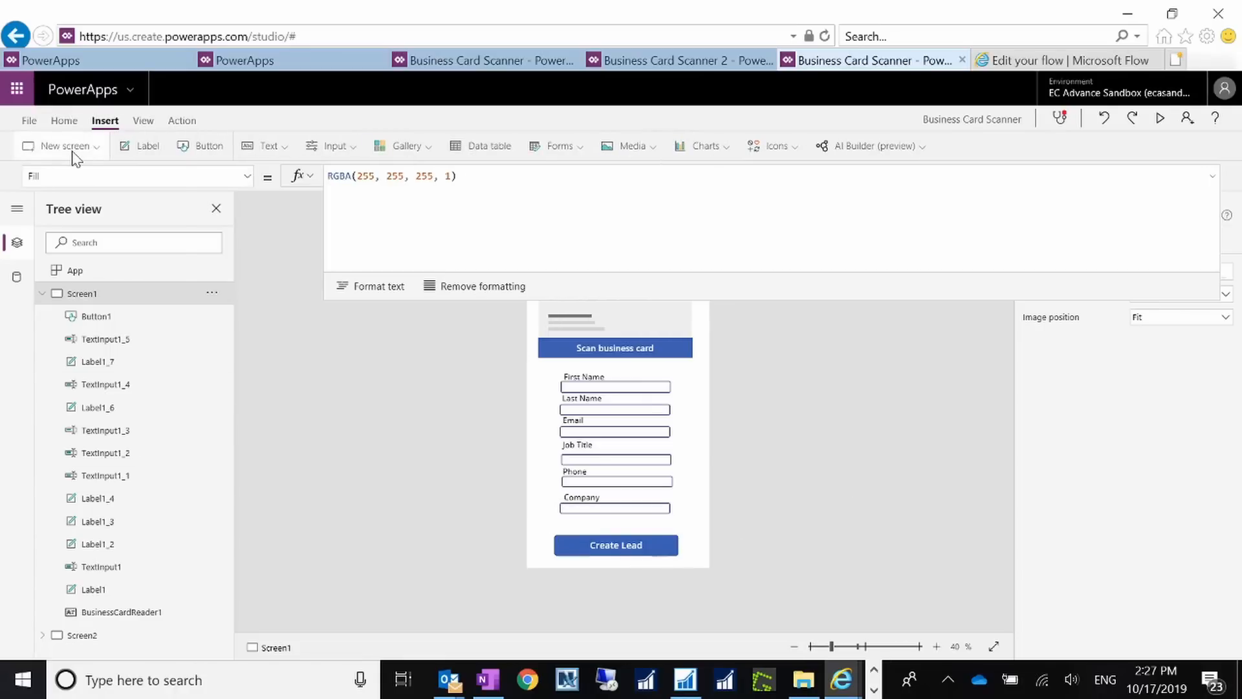
{"action": "left_click", "coordinate": [74, 149]}
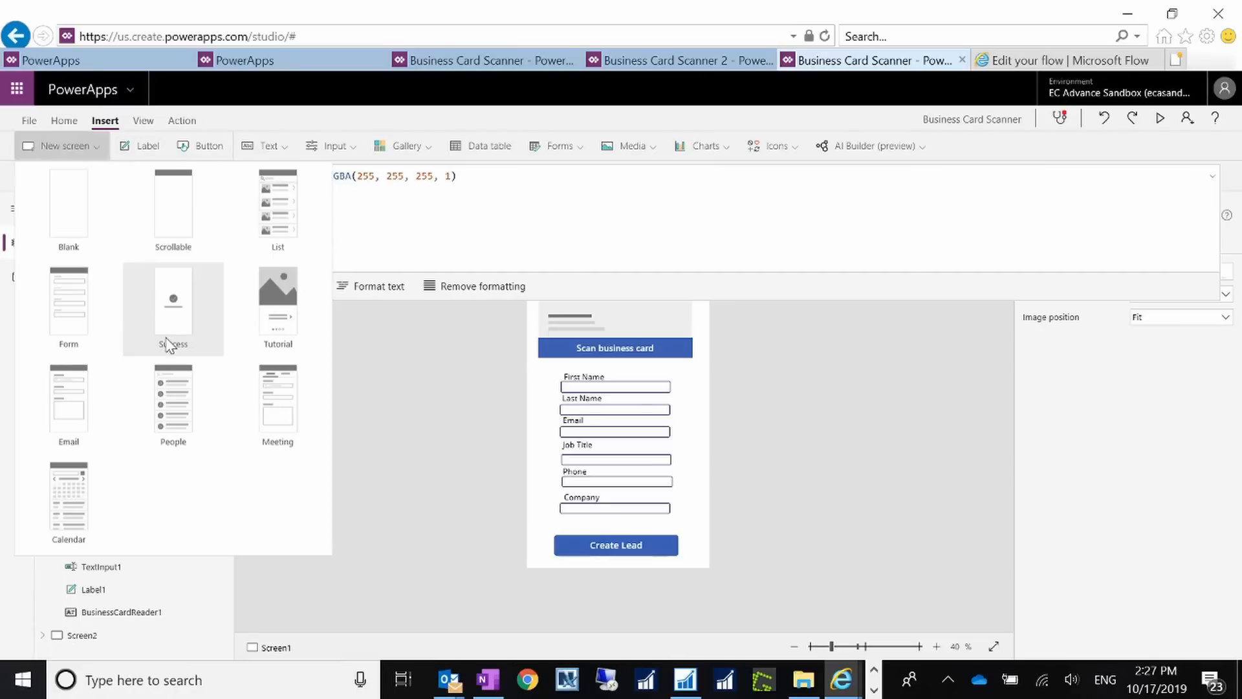
{"action": "left_click", "coordinate": [448, 396]}
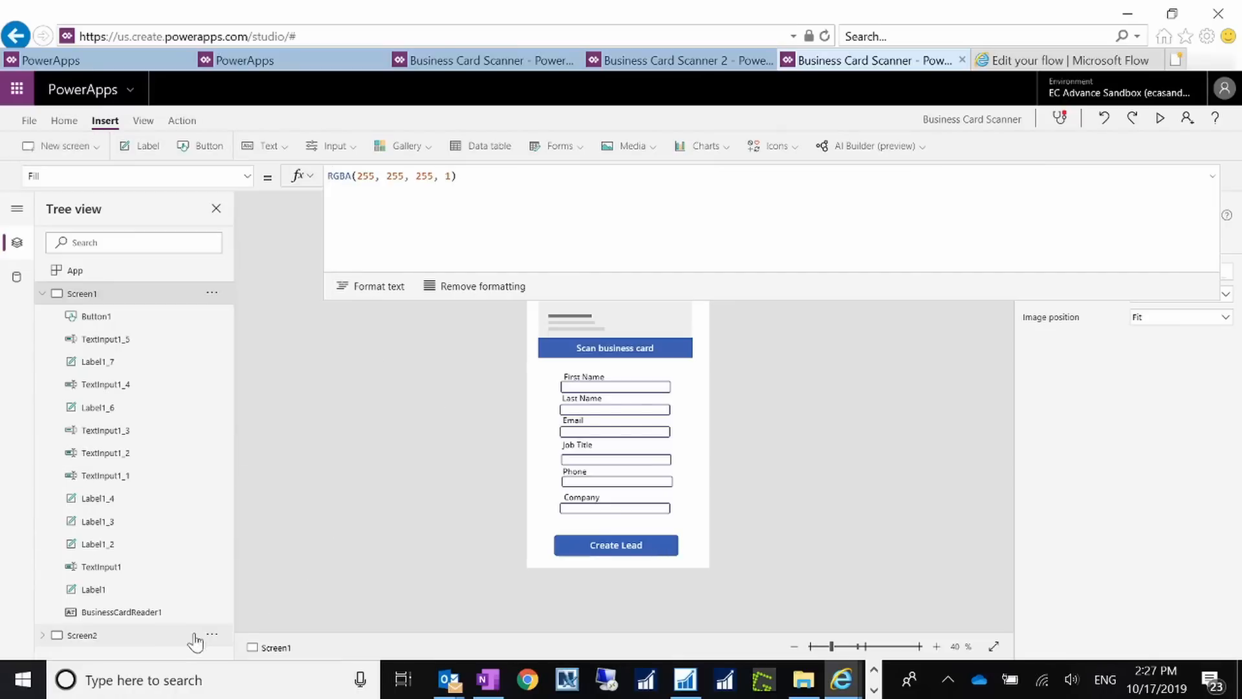
{"action": "left_click", "coordinate": [126, 636]}
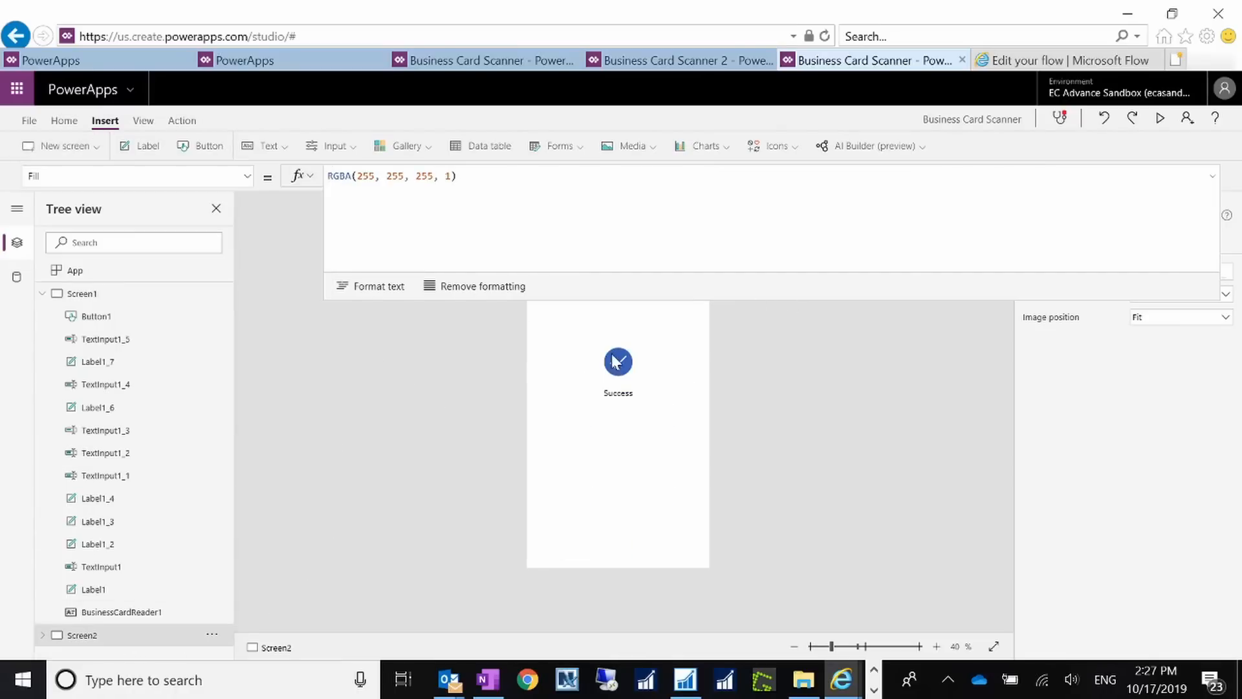
{"action": "left_click", "coordinate": [619, 396]}
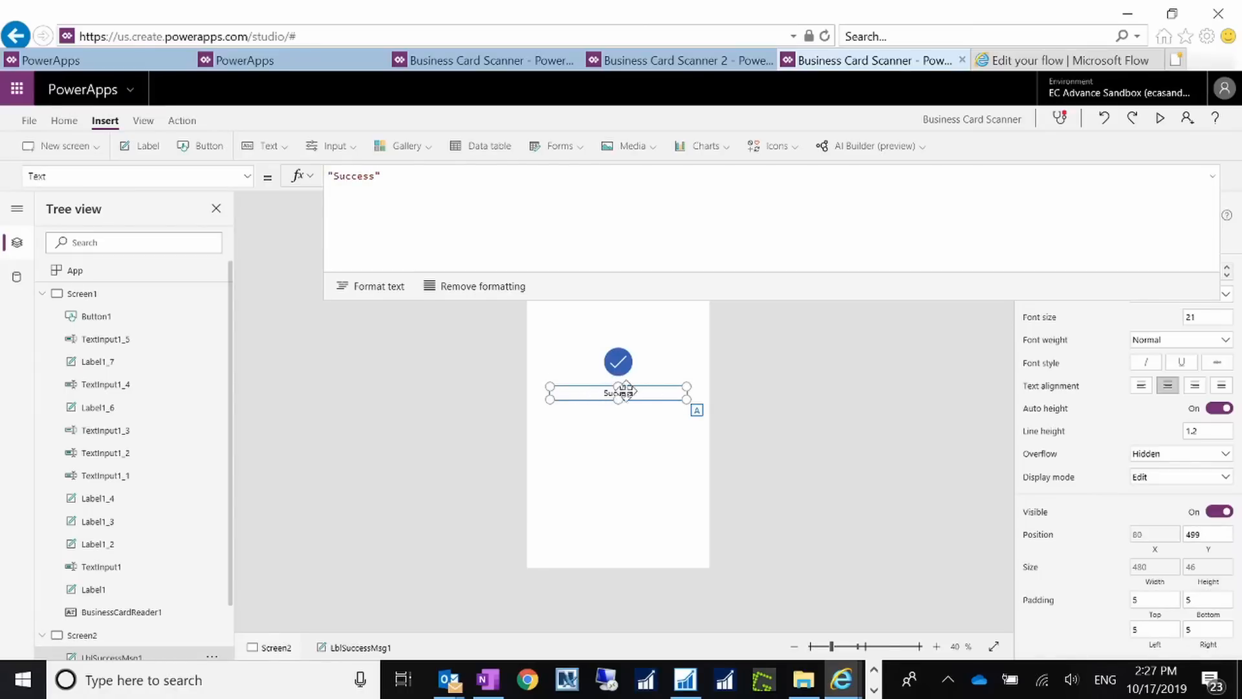
{"action": "left_click", "coordinate": [813, 398]}
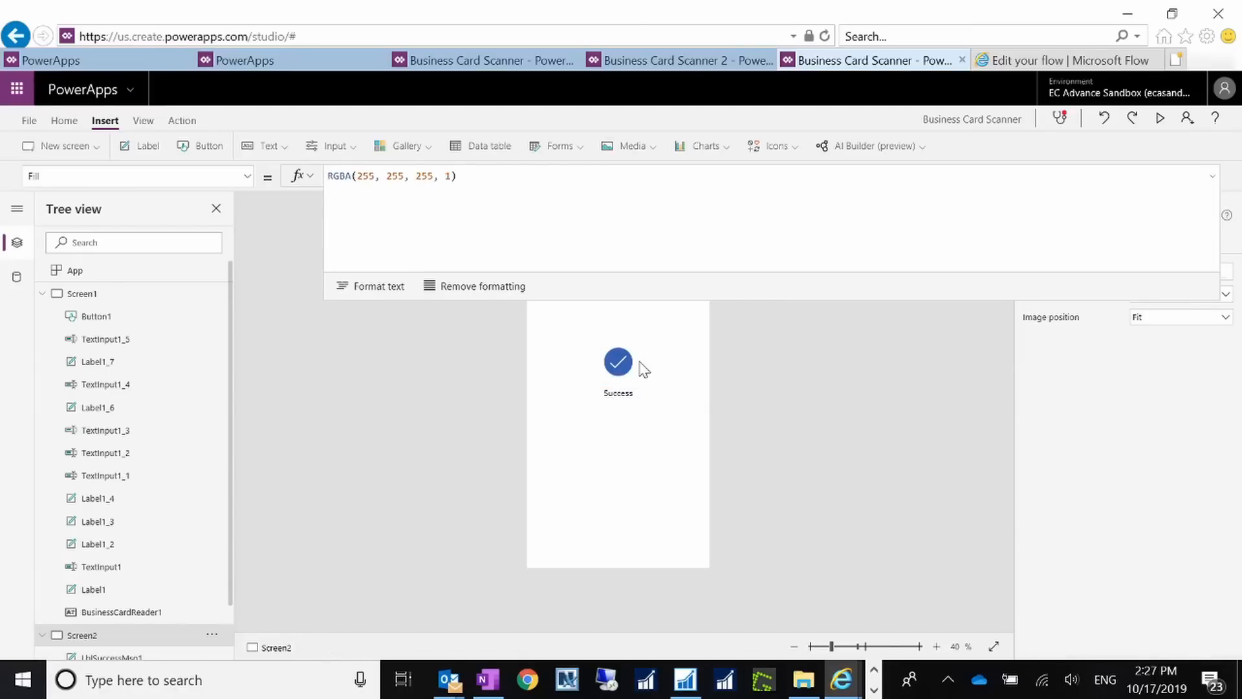
Step: Return to Screen1, select the screen, and collapse the formula editor to one line
{"action": "left_click", "coordinate": [139, 296]}
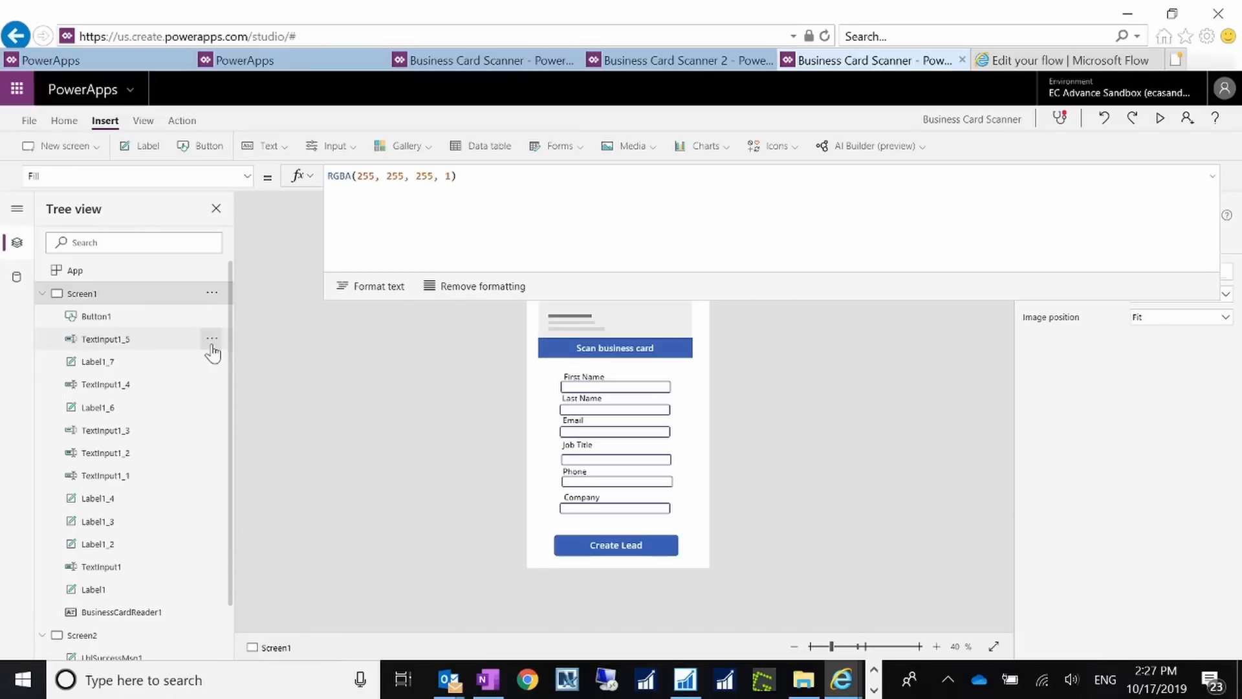
{"action": "left_click", "coordinate": [636, 548]}
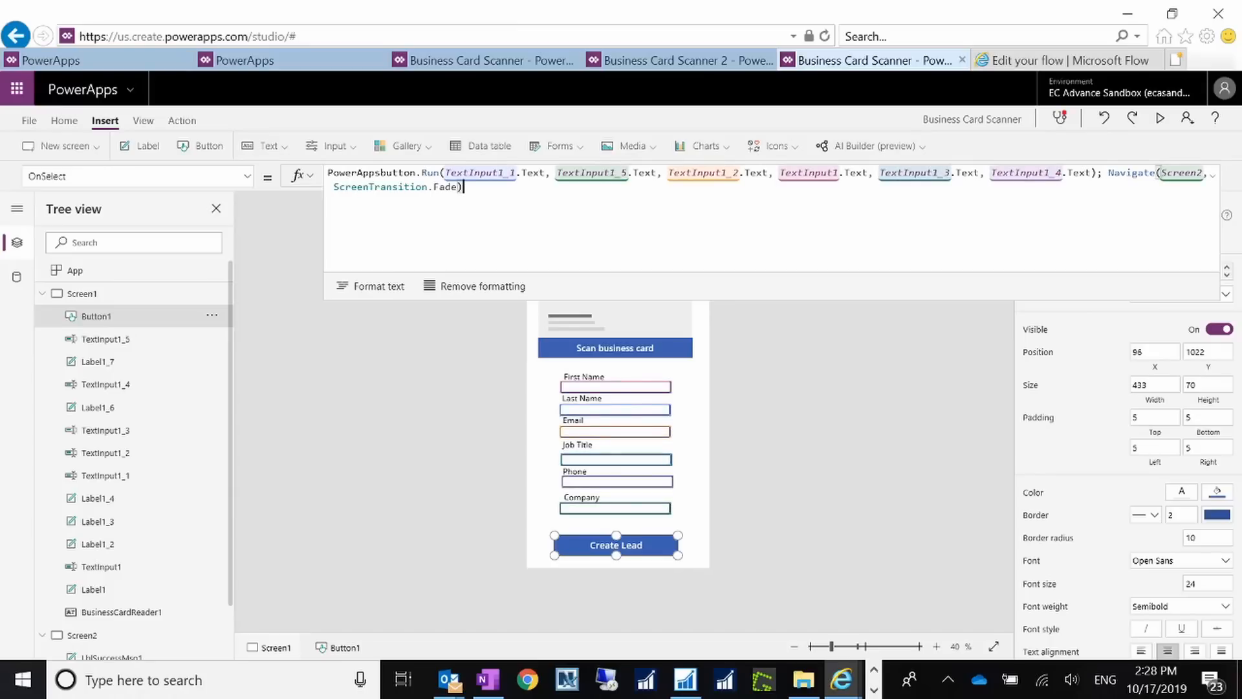
{"action": "left_click", "coordinate": [446, 437]}
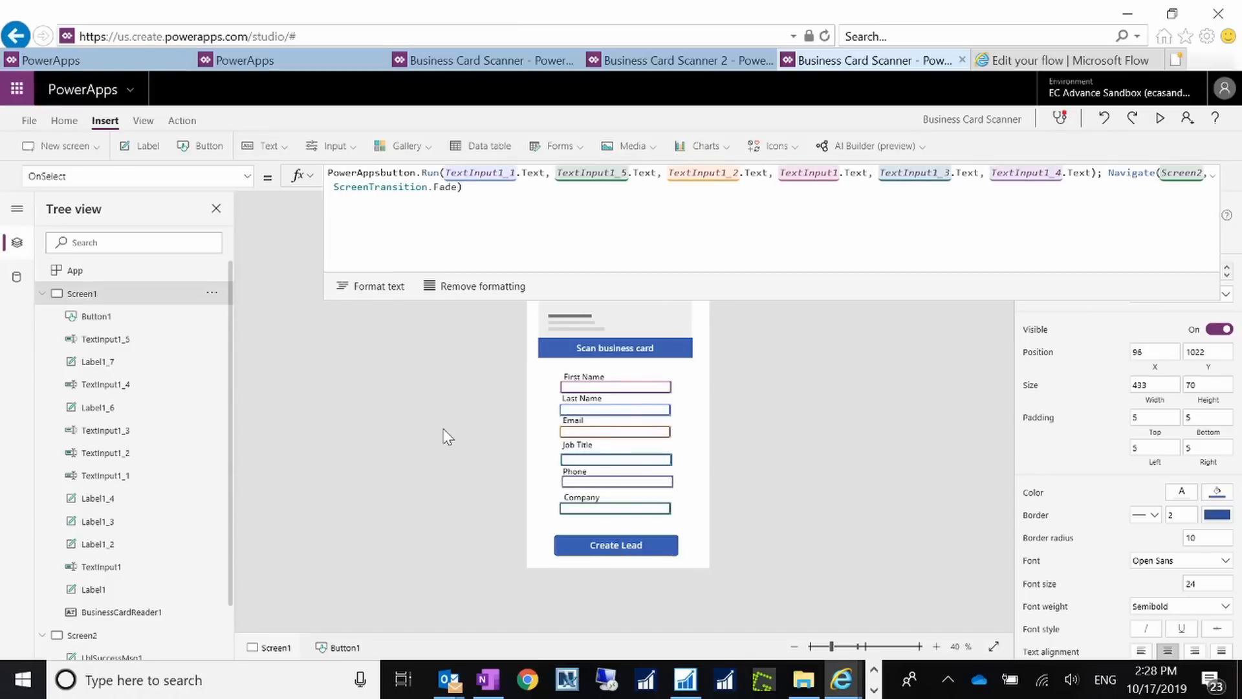
{"action": "left_click", "coordinate": [1212, 178]}
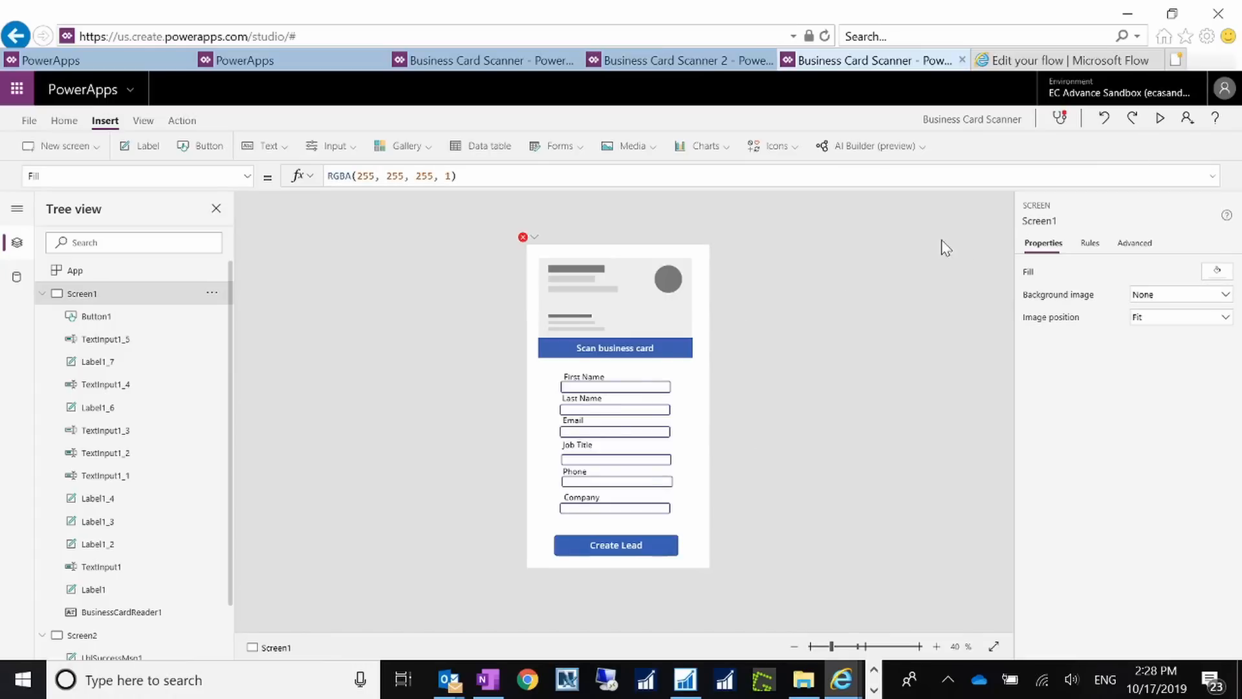
Step: Open the runtime error report for the failing PowerAppsbutton.Run call and select the Create Lead button
{"action": "left_click", "coordinate": [534, 238]}
{"action": "left_click", "coordinate": [534, 239]}
{"action": "left_click", "coordinate": [534, 241]}
{"action": "left_click", "coordinate": [582, 279]}
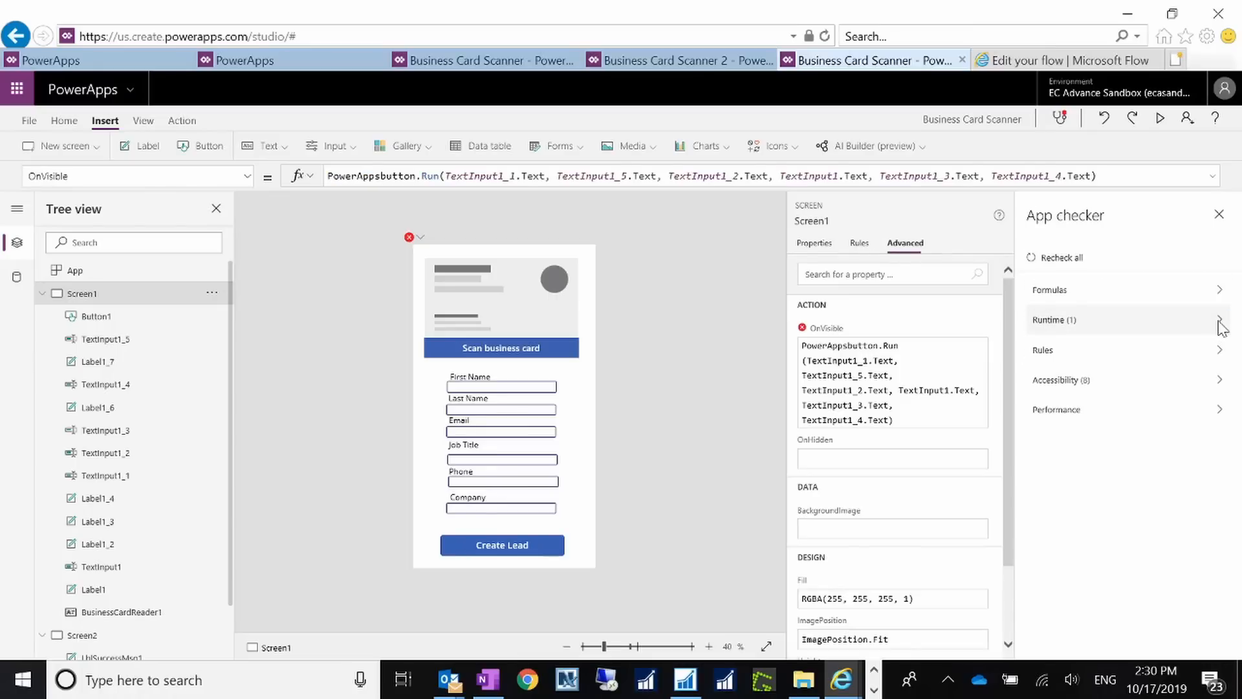
{"action": "left_click", "coordinate": [1221, 323]}
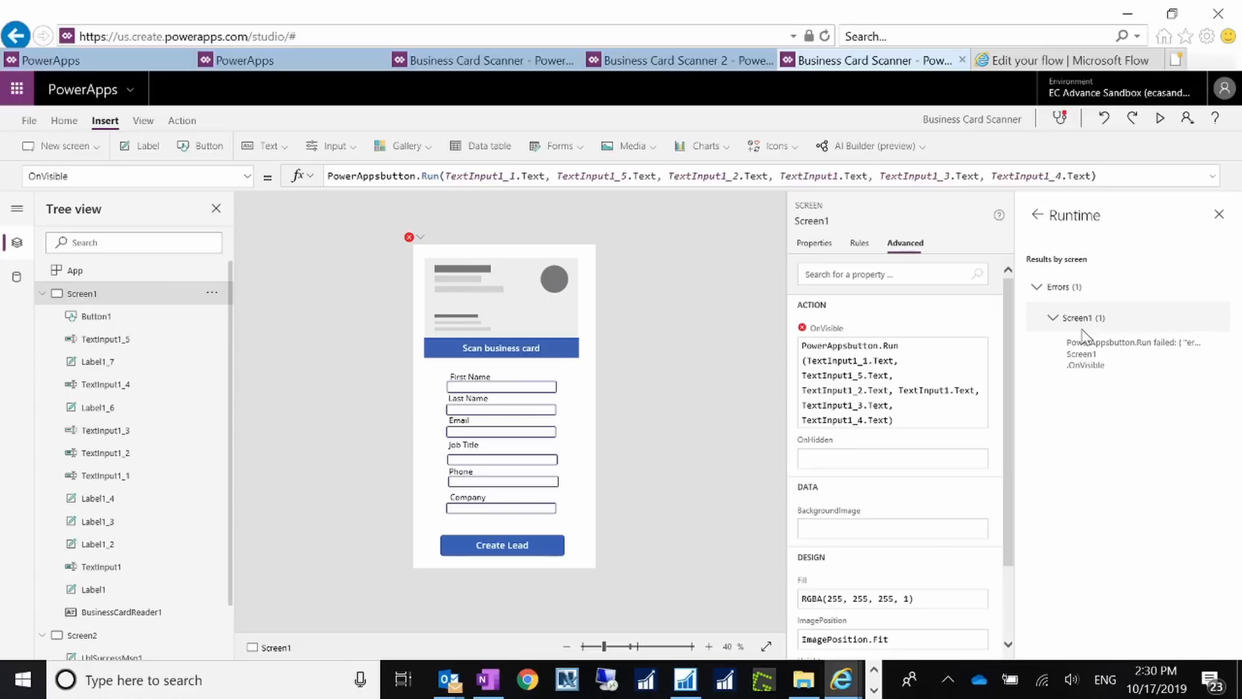
{"action": "left_click", "coordinate": [519, 555]}
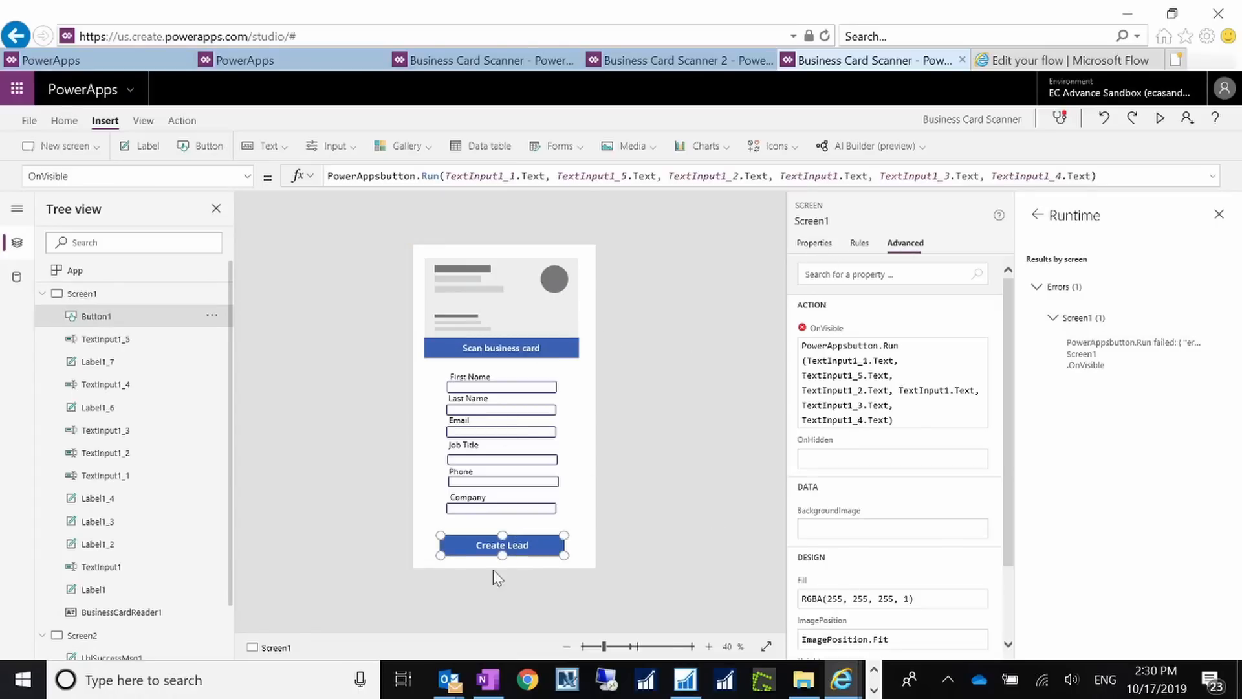
Step: Remove the old PowerAppsbutton flow from the app and re-add the PowerApps button flow to Create Lead
{"action": "left_click", "coordinate": [187, 122]}
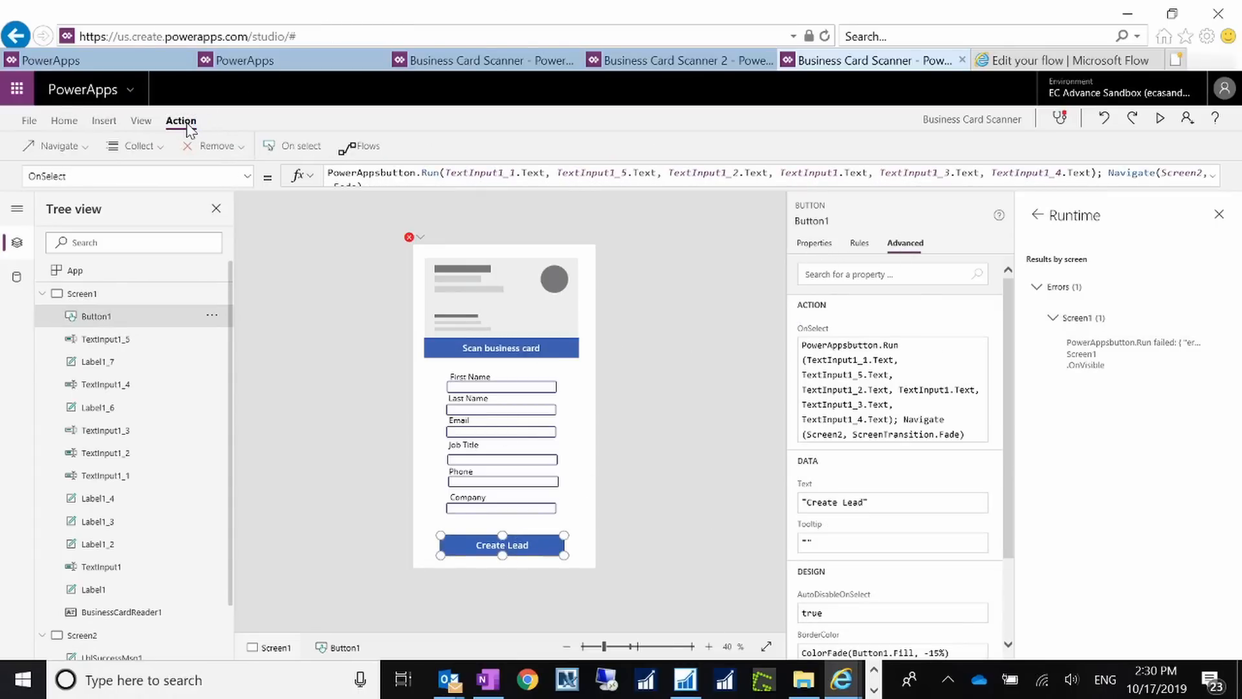
{"action": "left_click", "coordinate": [362, 148]}
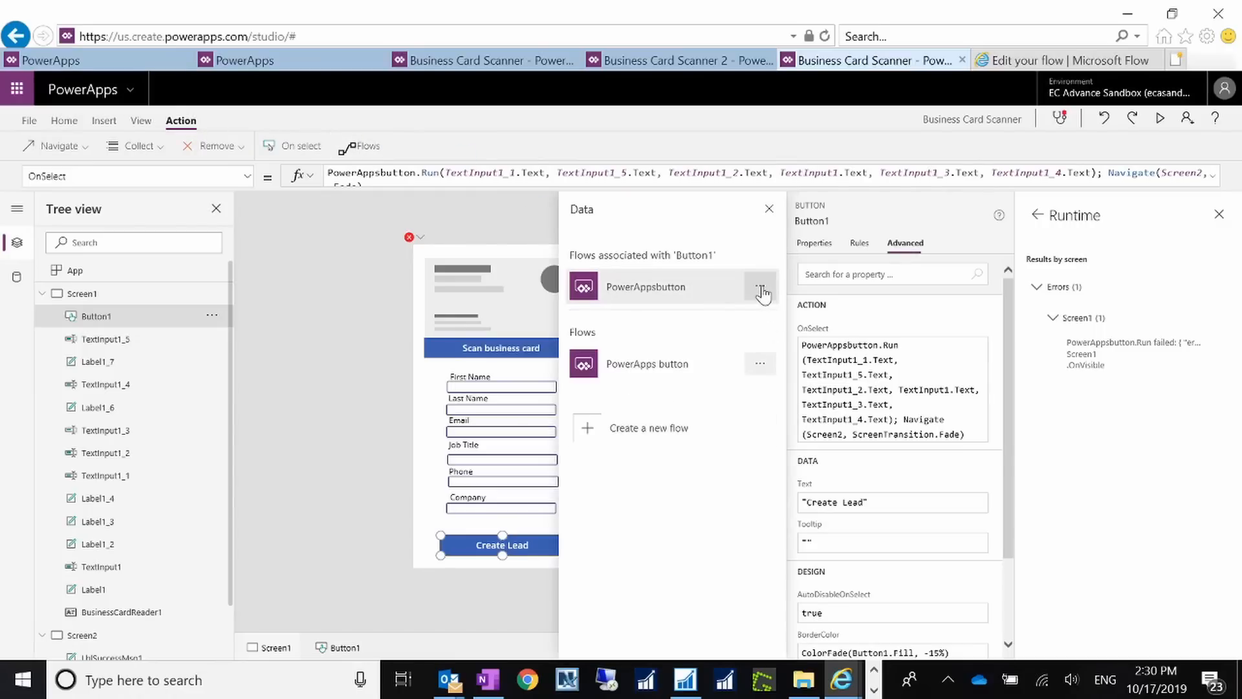
{"action": "left_click", "coordinate": [761, 291]}
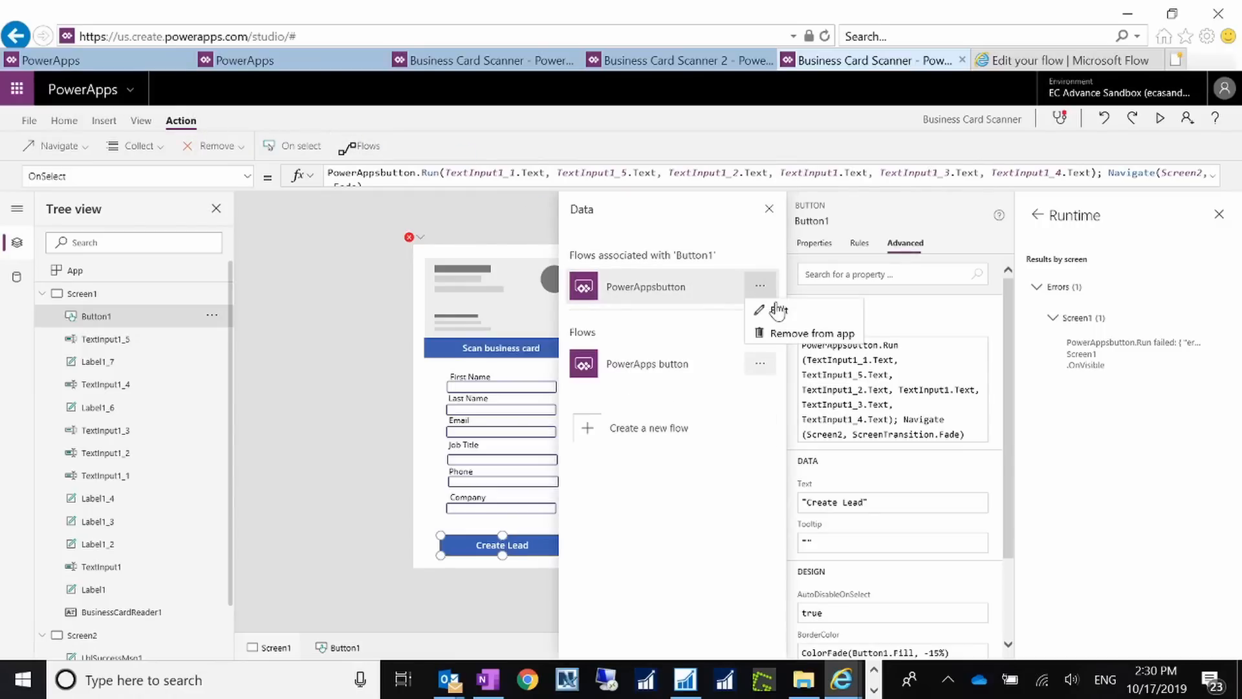
{"action": "left_click", "coordinate": [786, 334]}
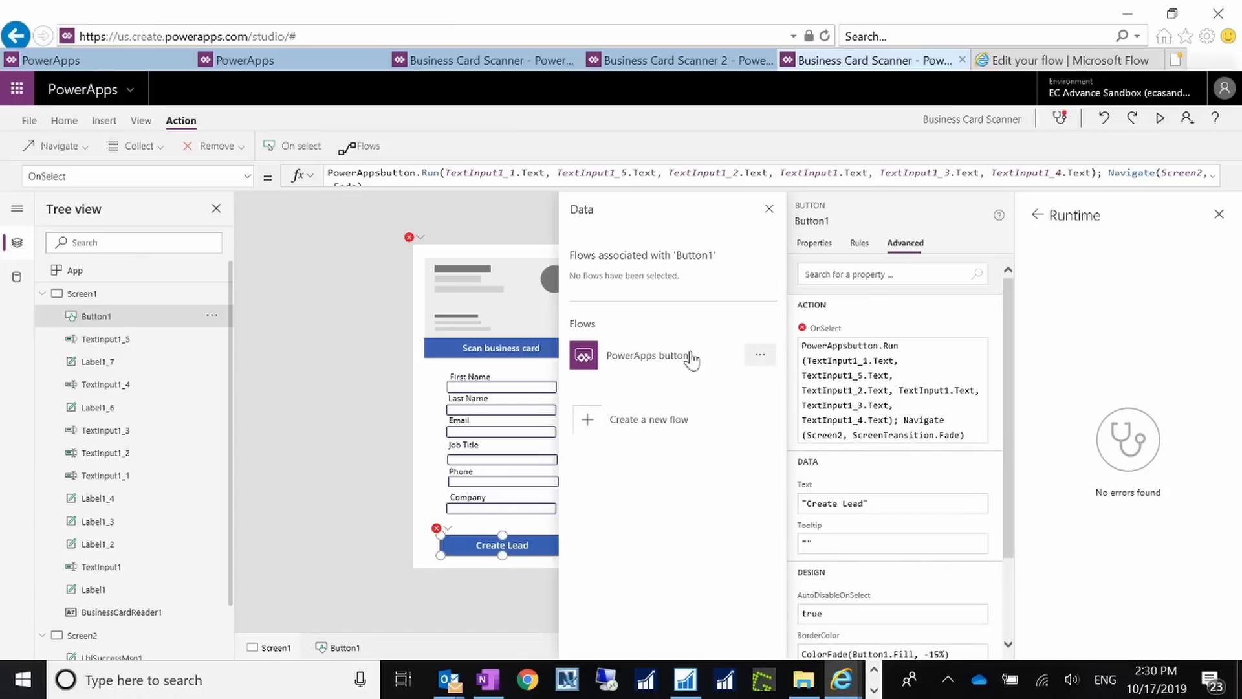
{"action": "left_click", "coordinate": [668, 360]}
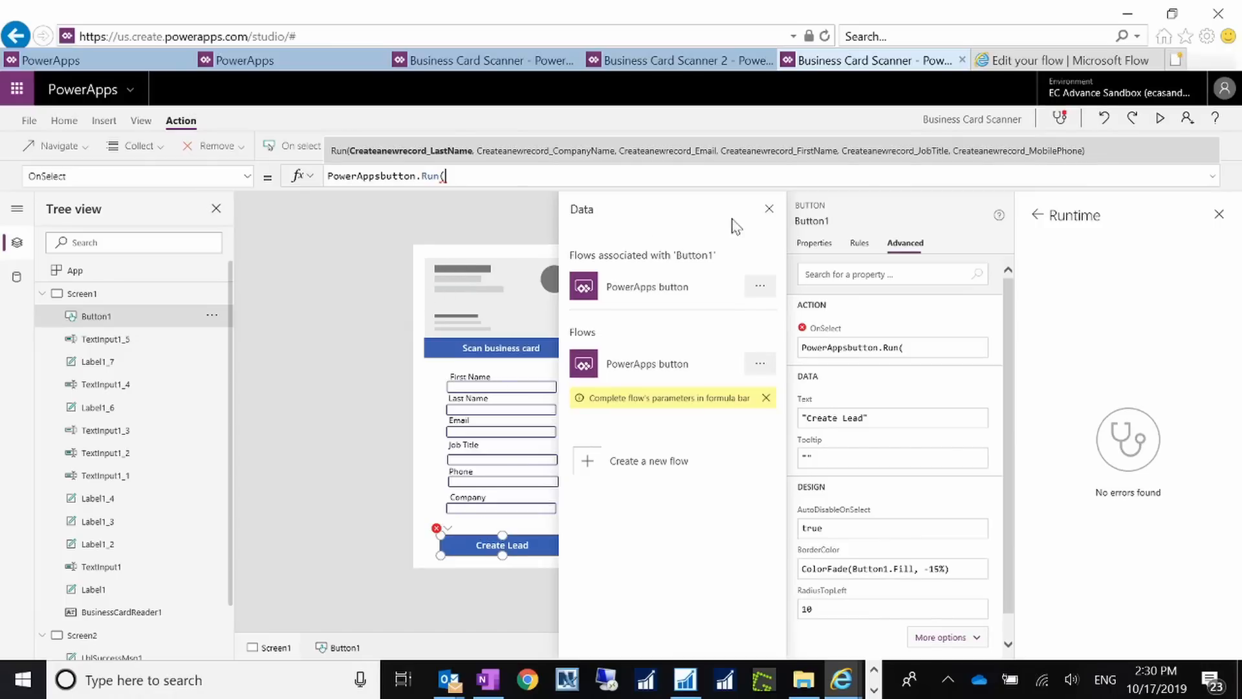
Step: Replace Create Lead's OnSelect with the six-input PowerAppsbutton.Run call plus Navigate(Screen2, Fade), then close the Runtime pane
{"action": "left_click", "coordinate": [769, 209]}
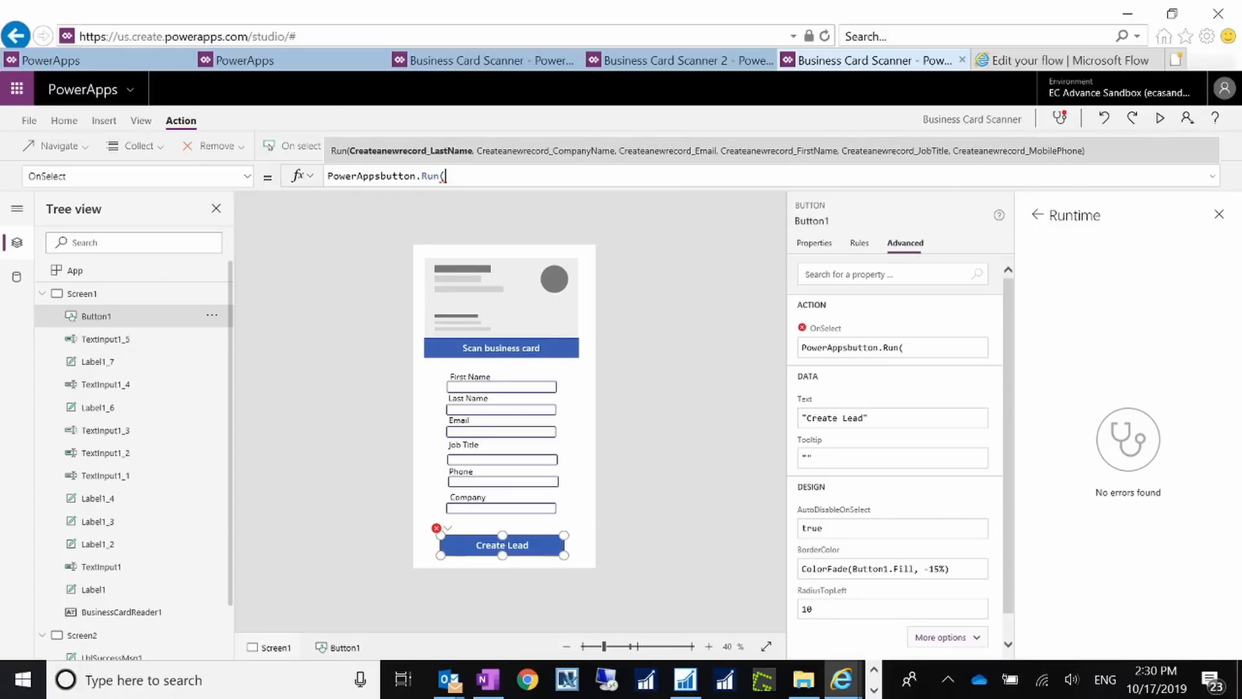
{"action": "key", "text": "alt+Tab"}
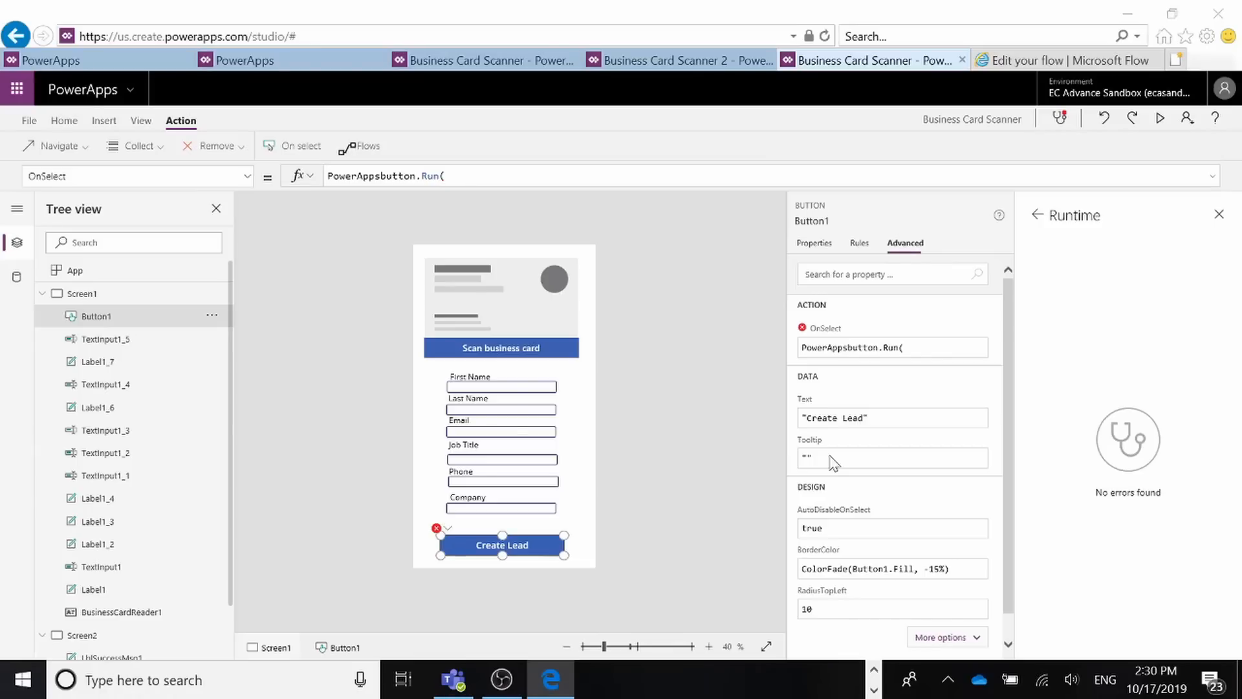
{"action": "left_click", "coordinate": [446, 176]}
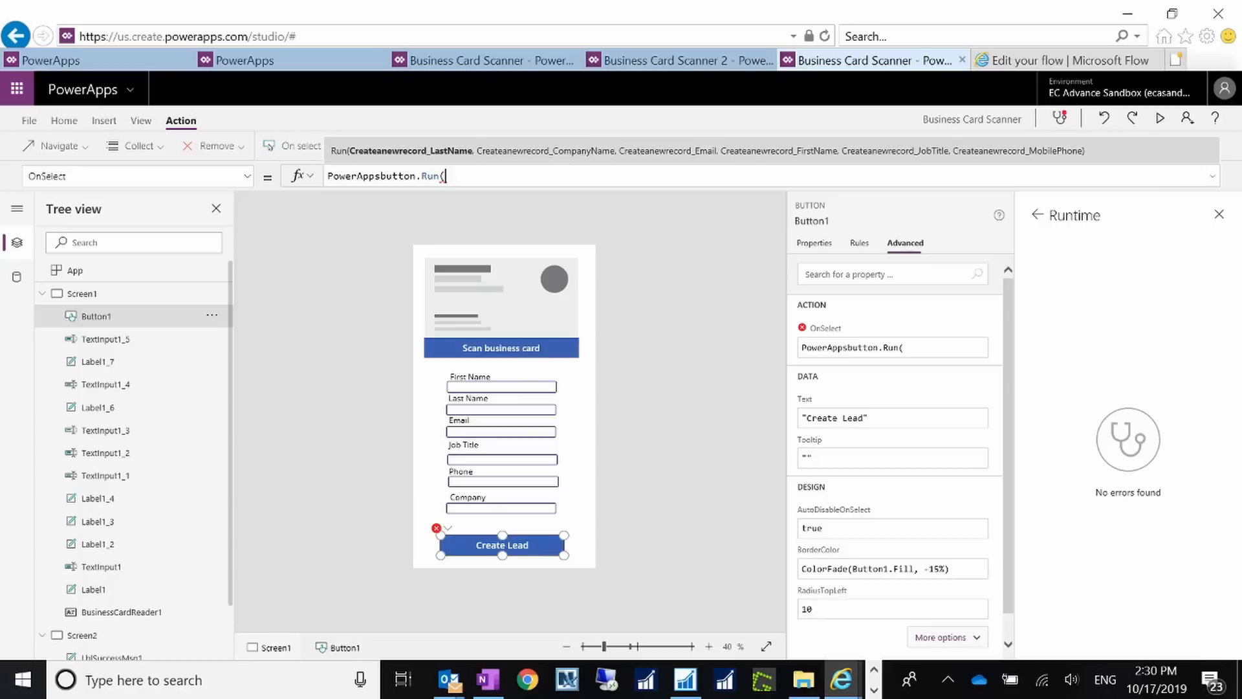
{"action": "left_click_drag", "start_coordinate": [447, 176], "coordinate": [303, 170]}
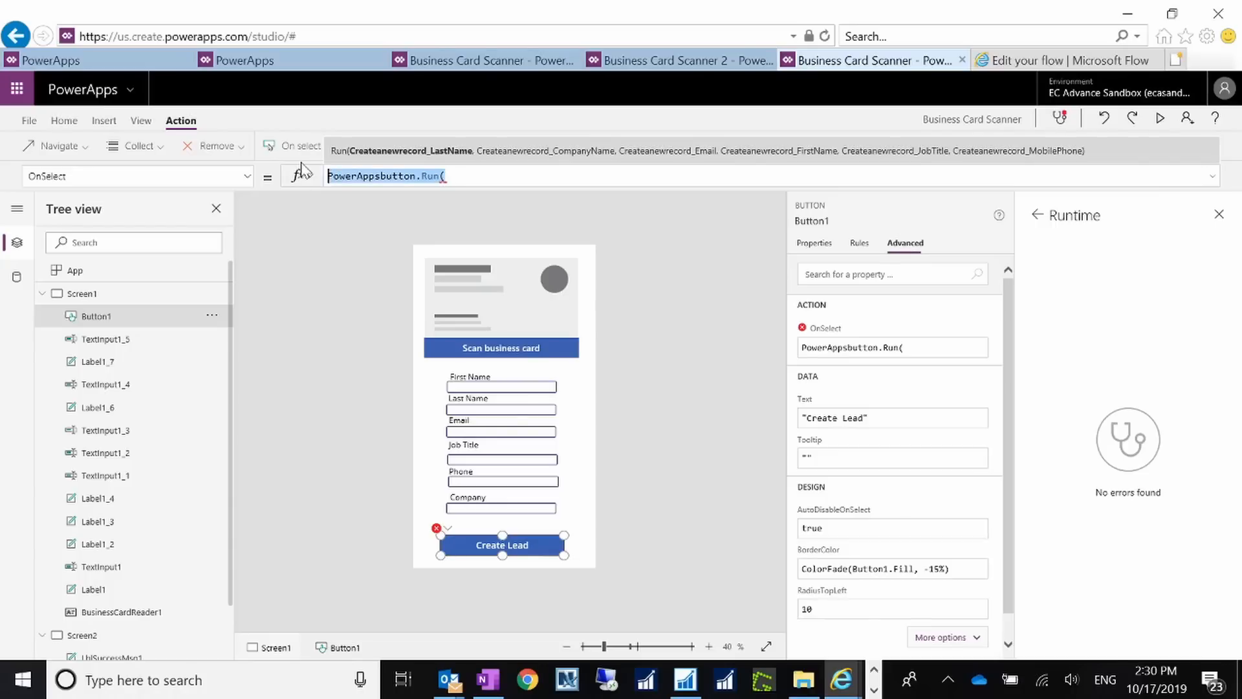
{"action": "key", "text": "ctrl+c"}
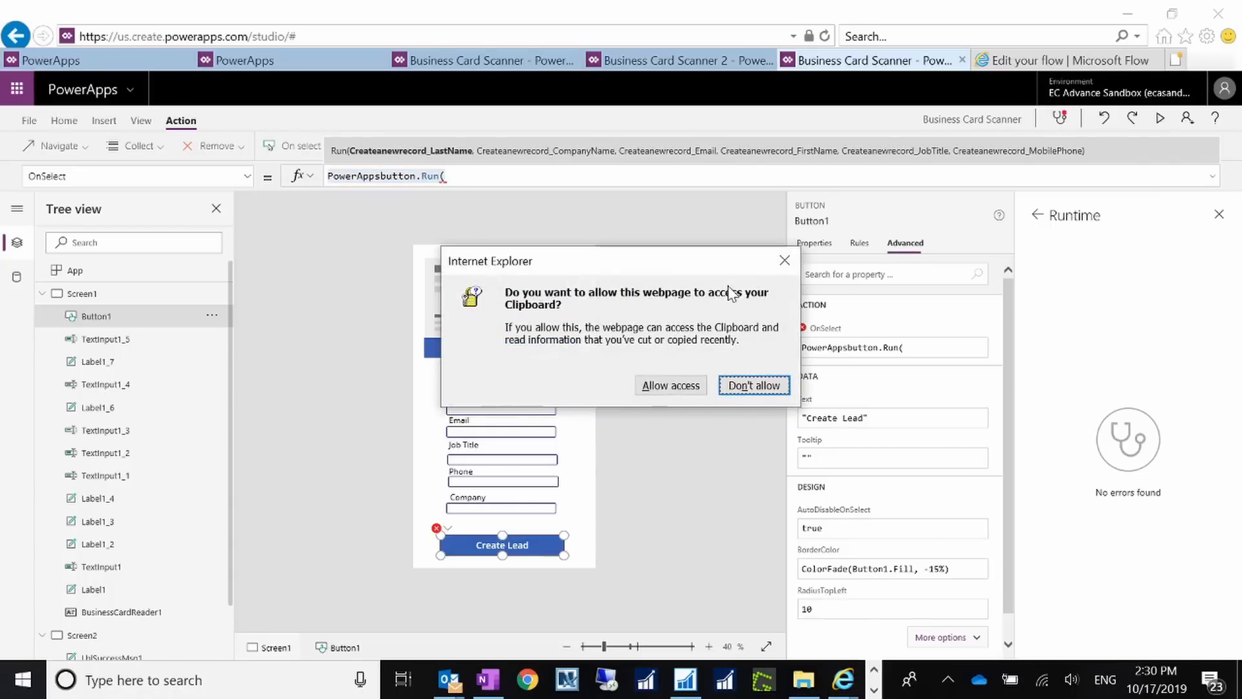
{"action": "left_click", "coordinate": [671, 386]}
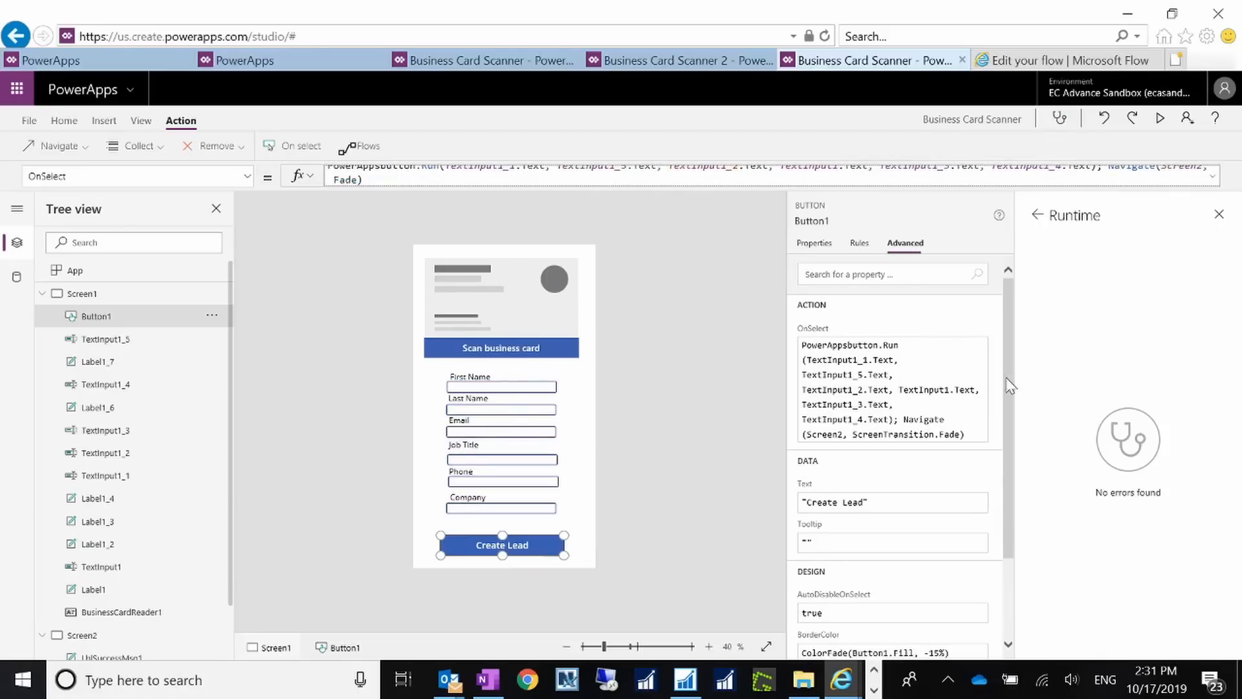
{"action": "left_click", "coordinate": [1219, 214]}
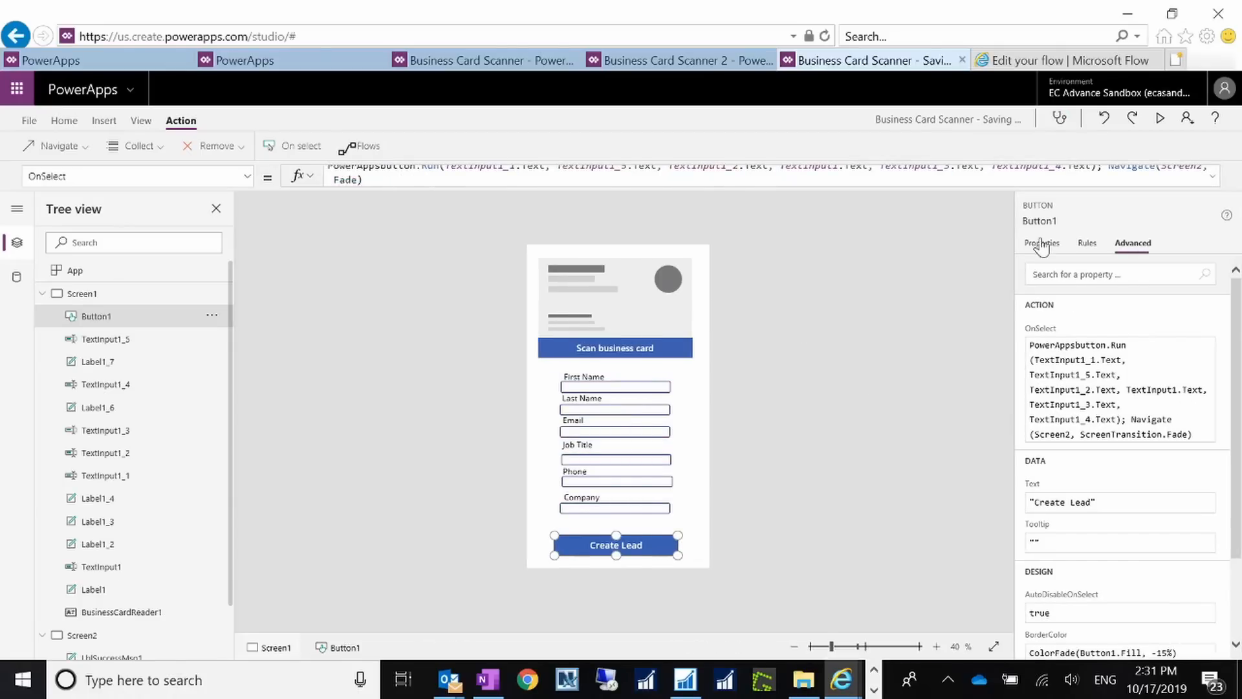
Step: Save the Business Card Scanner app through File > Save
{"action": "left_click", "coordinate": [1042, 249]}
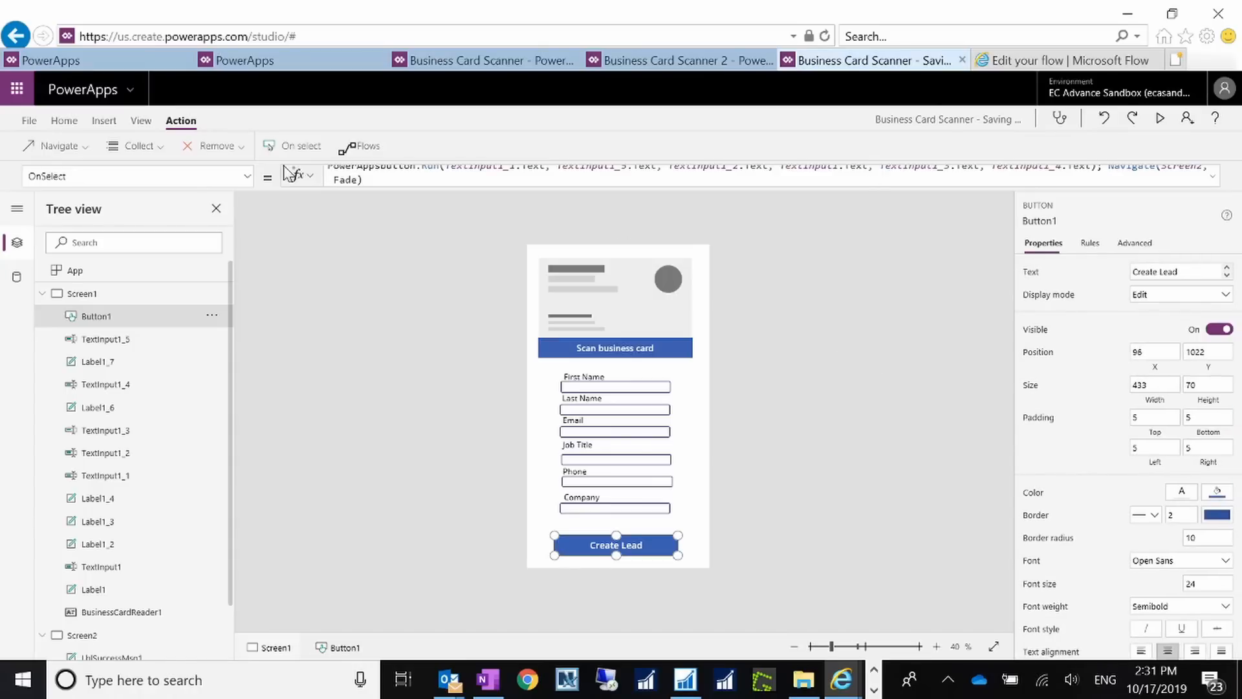
{"action": "left_click", "coordinate": [29, 123]}
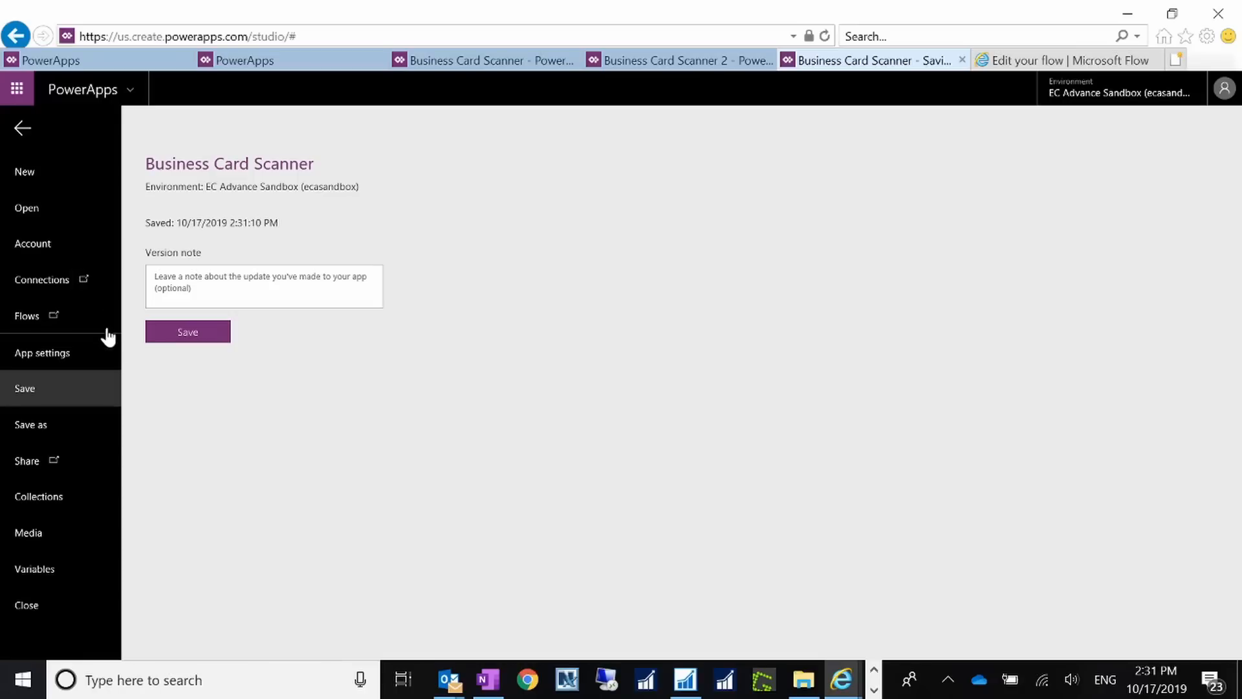
{"action": "left_click", "coordinate": [227, 335]}
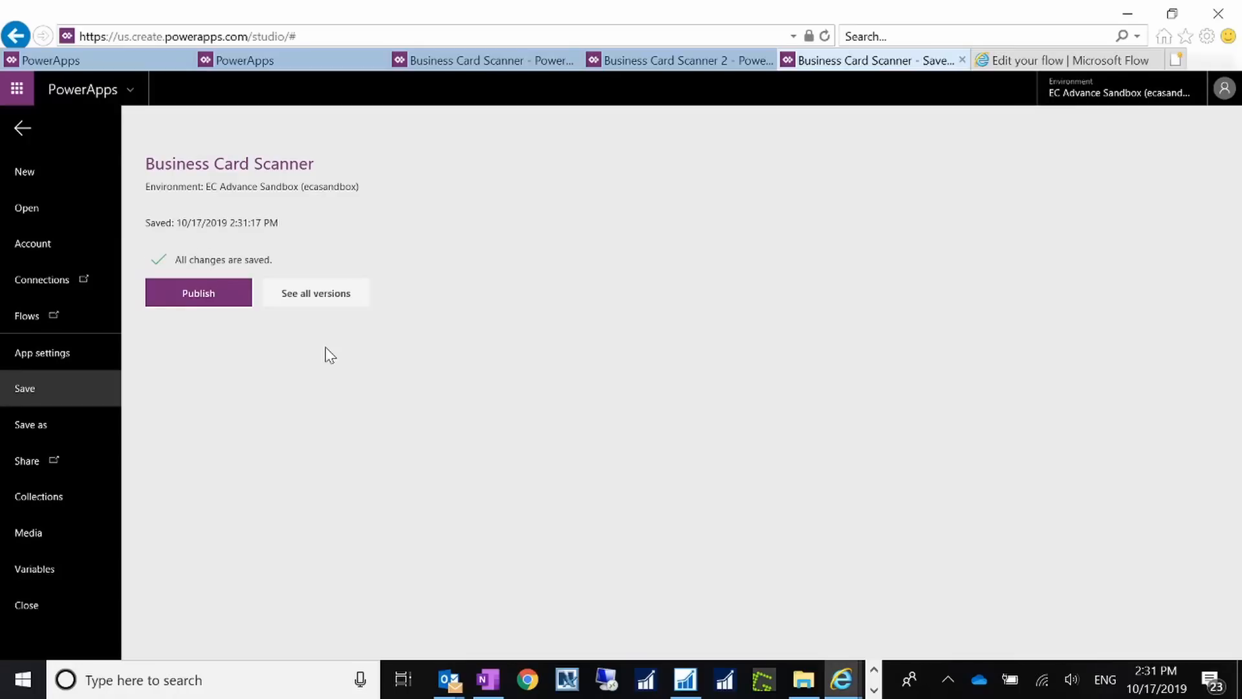
Step: Publish this version of Business Card Scanner and return to the EC Advance Sandbox apps list
{"action": "left_click", "coordinate": [193, 296]}
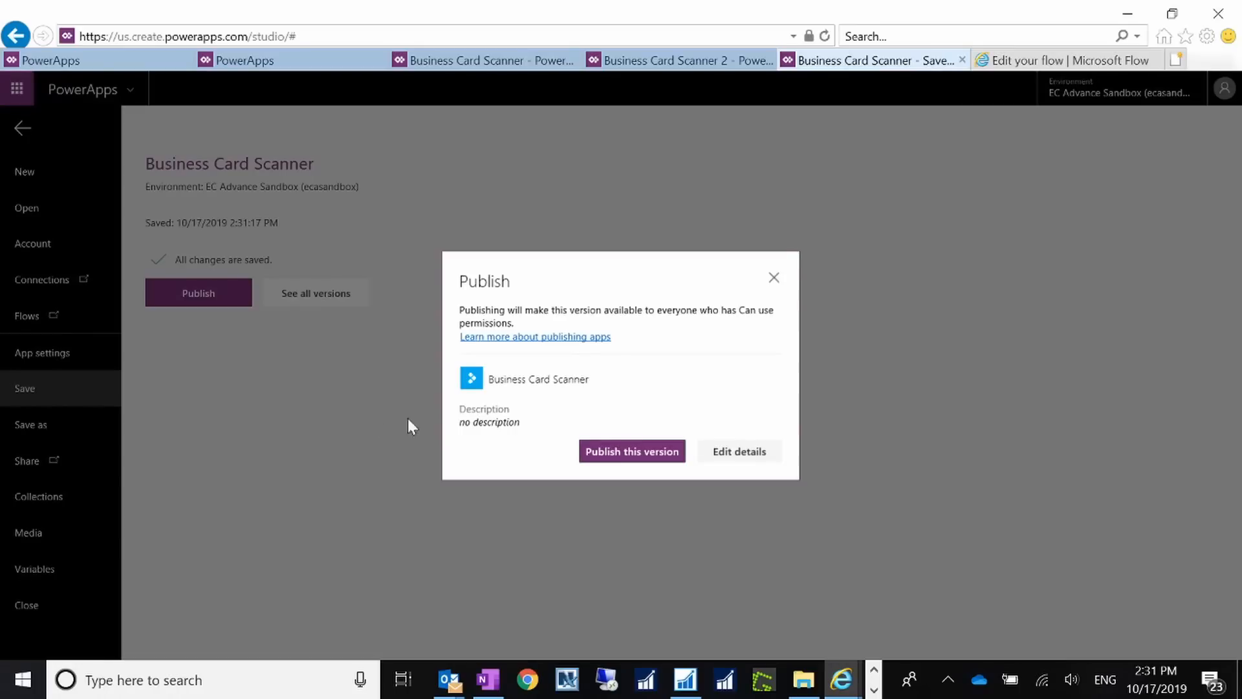
{"action": "left_click", "coordinate": [629, 452]}
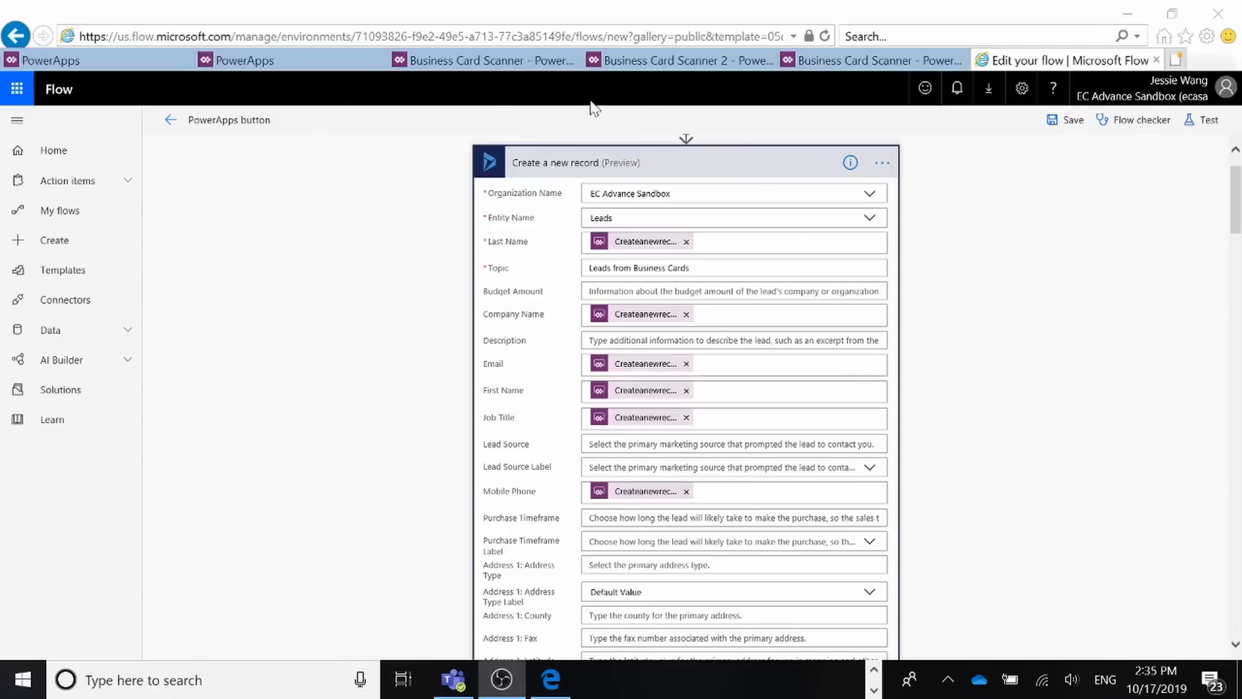
{"action": "left_click", "coordinate": [1225, 90]}
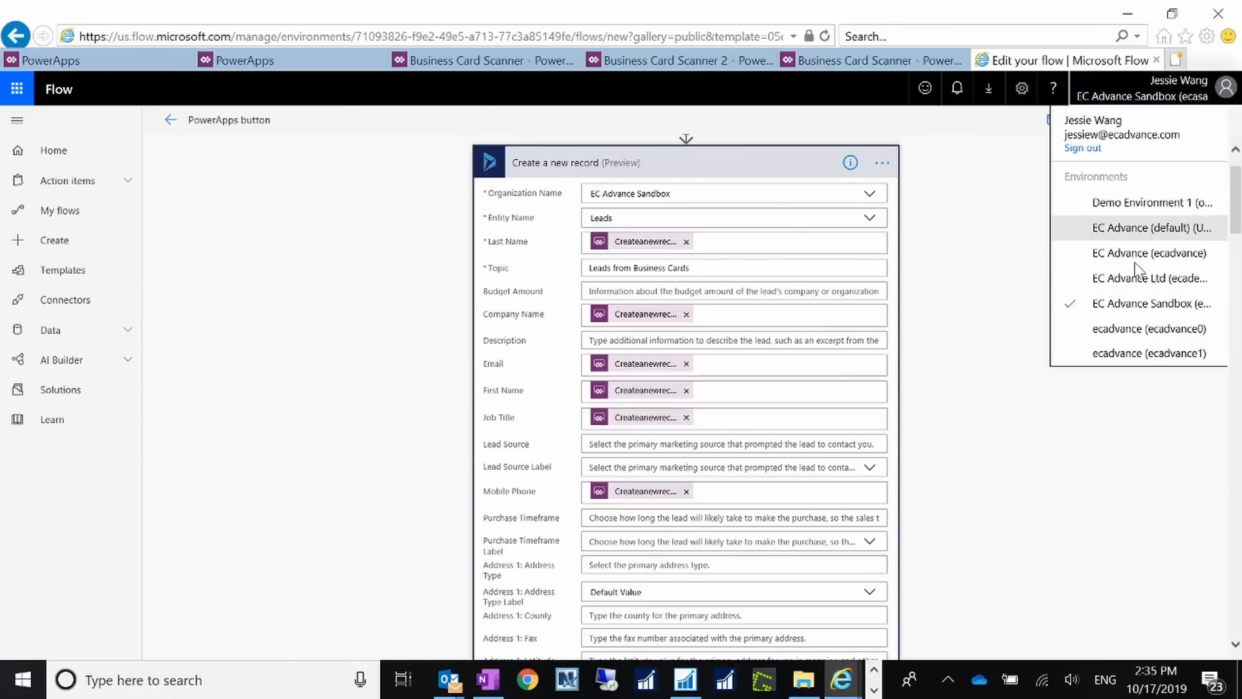
{"action": "left_click", "coordinate": [67, 61]}
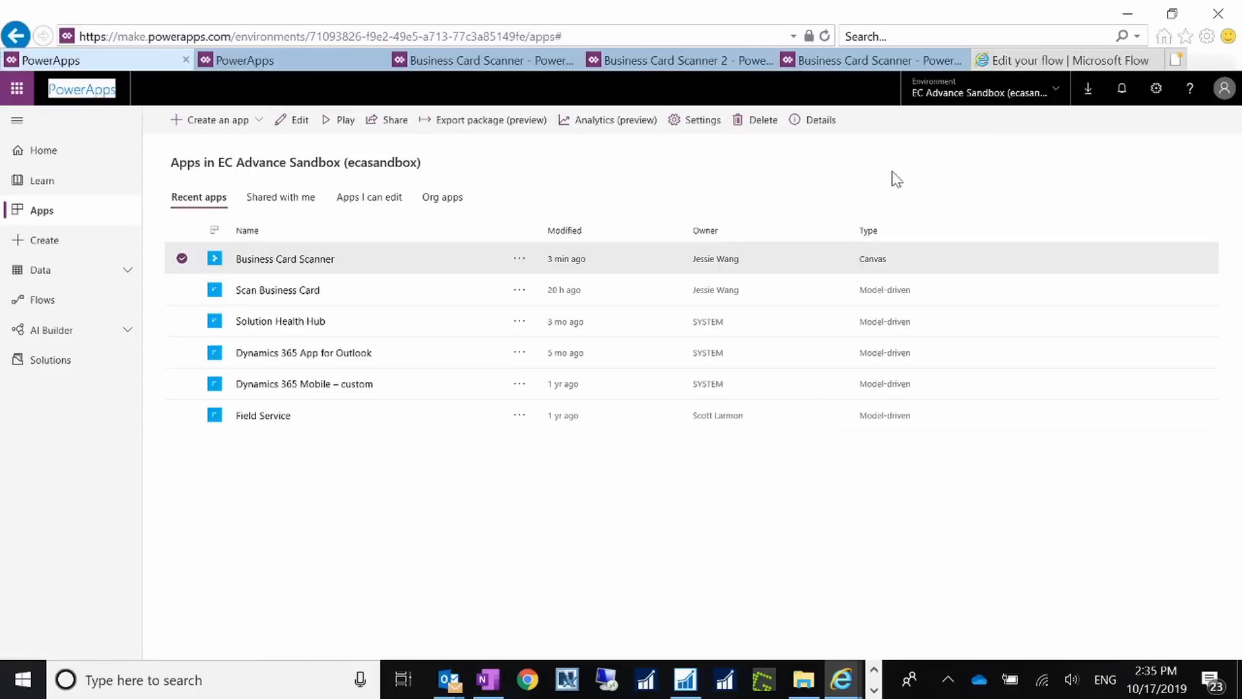
Step: Dismiss the environment list and return to the studio save page showing all changes published
{"action": "left_click", "coordinate": [1043, 98]}
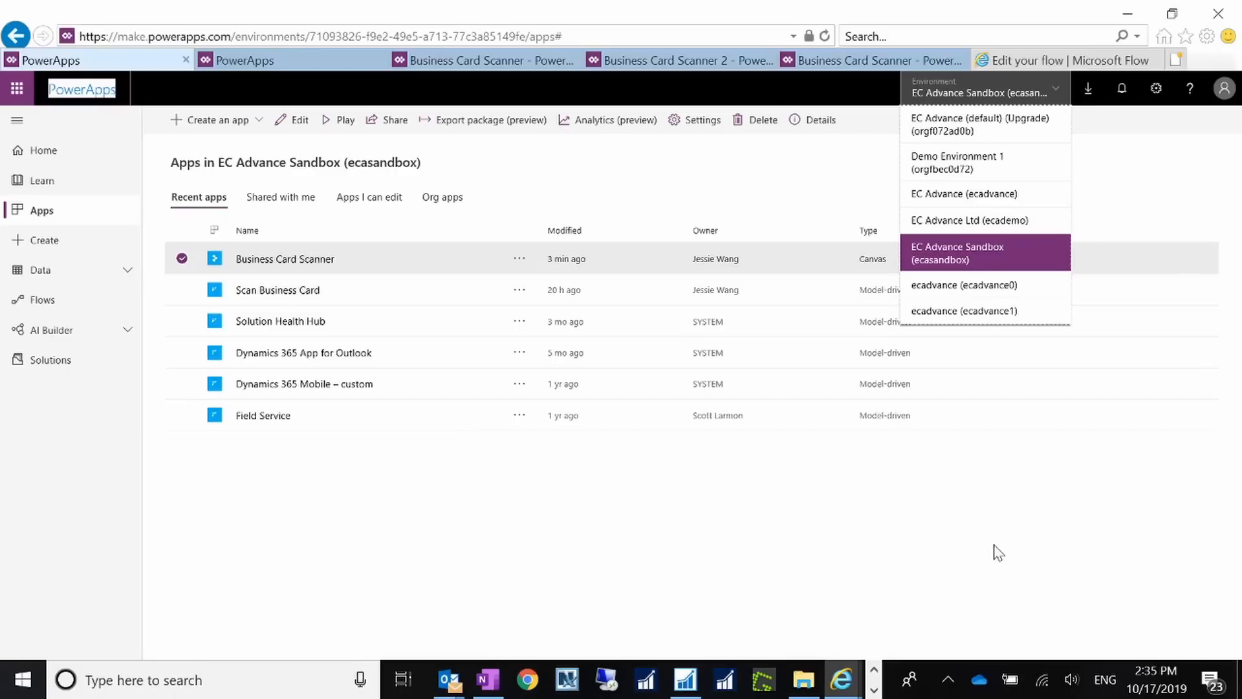
{"action": "left_click", "coordinate": [802, 540]}
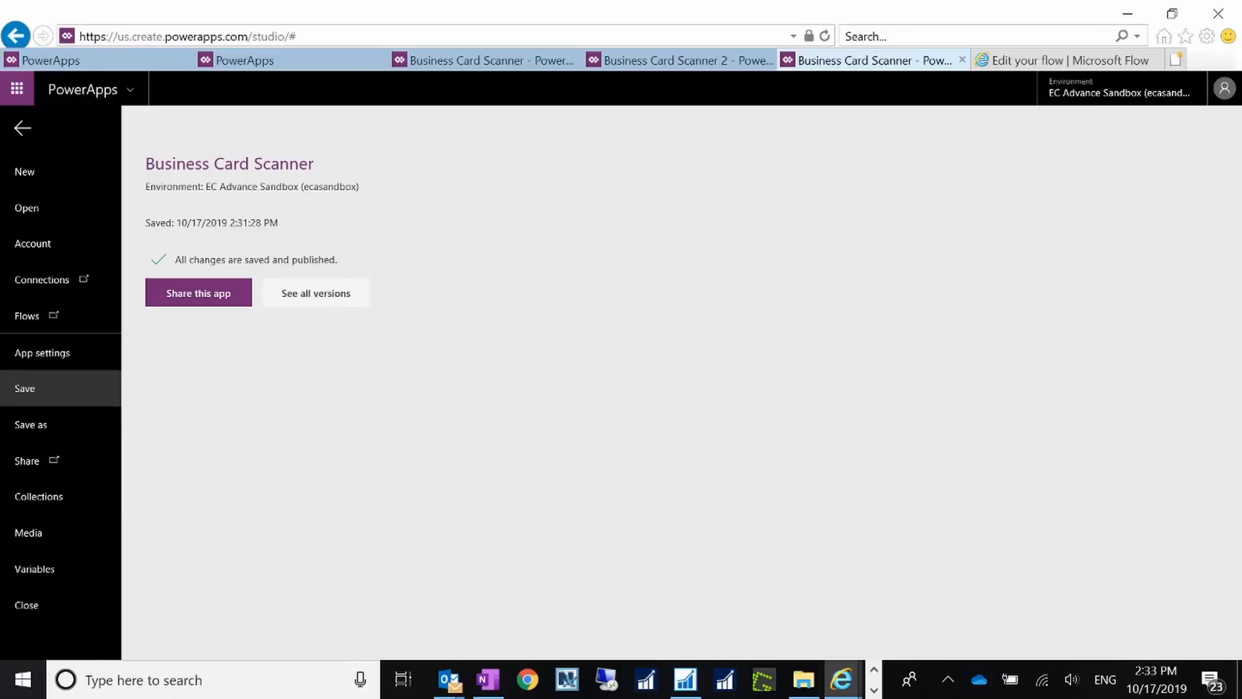
{"action": "key", "text": "alt+Tab"}
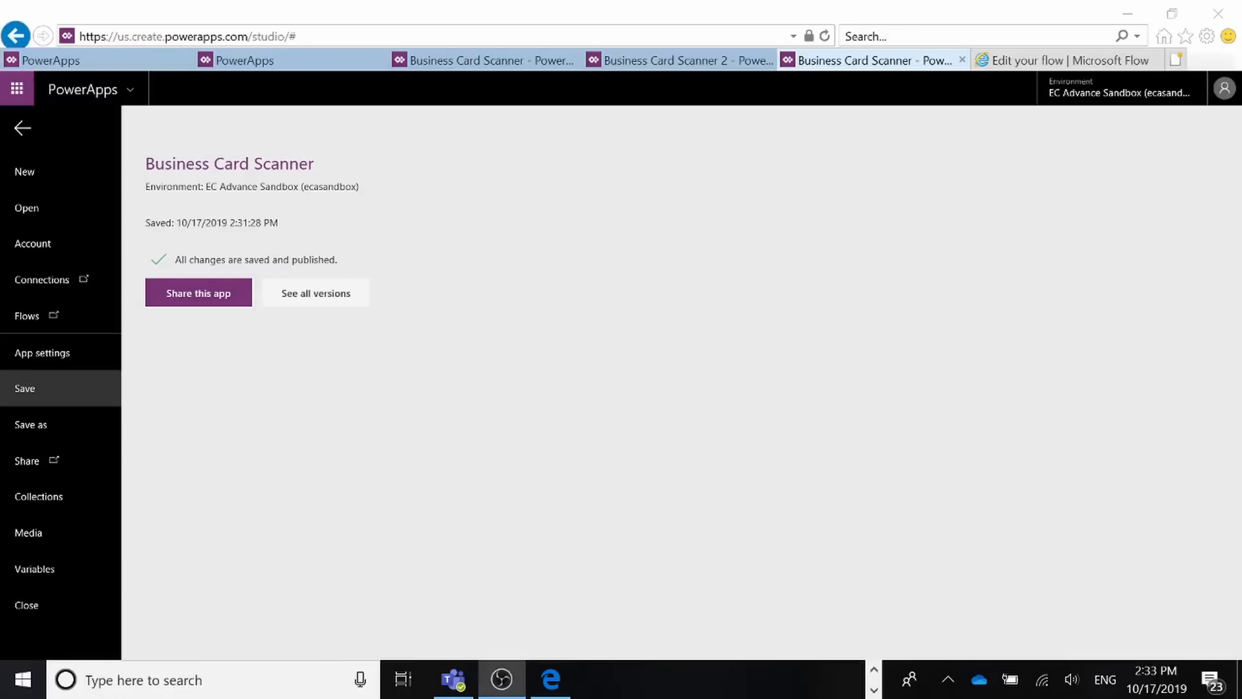